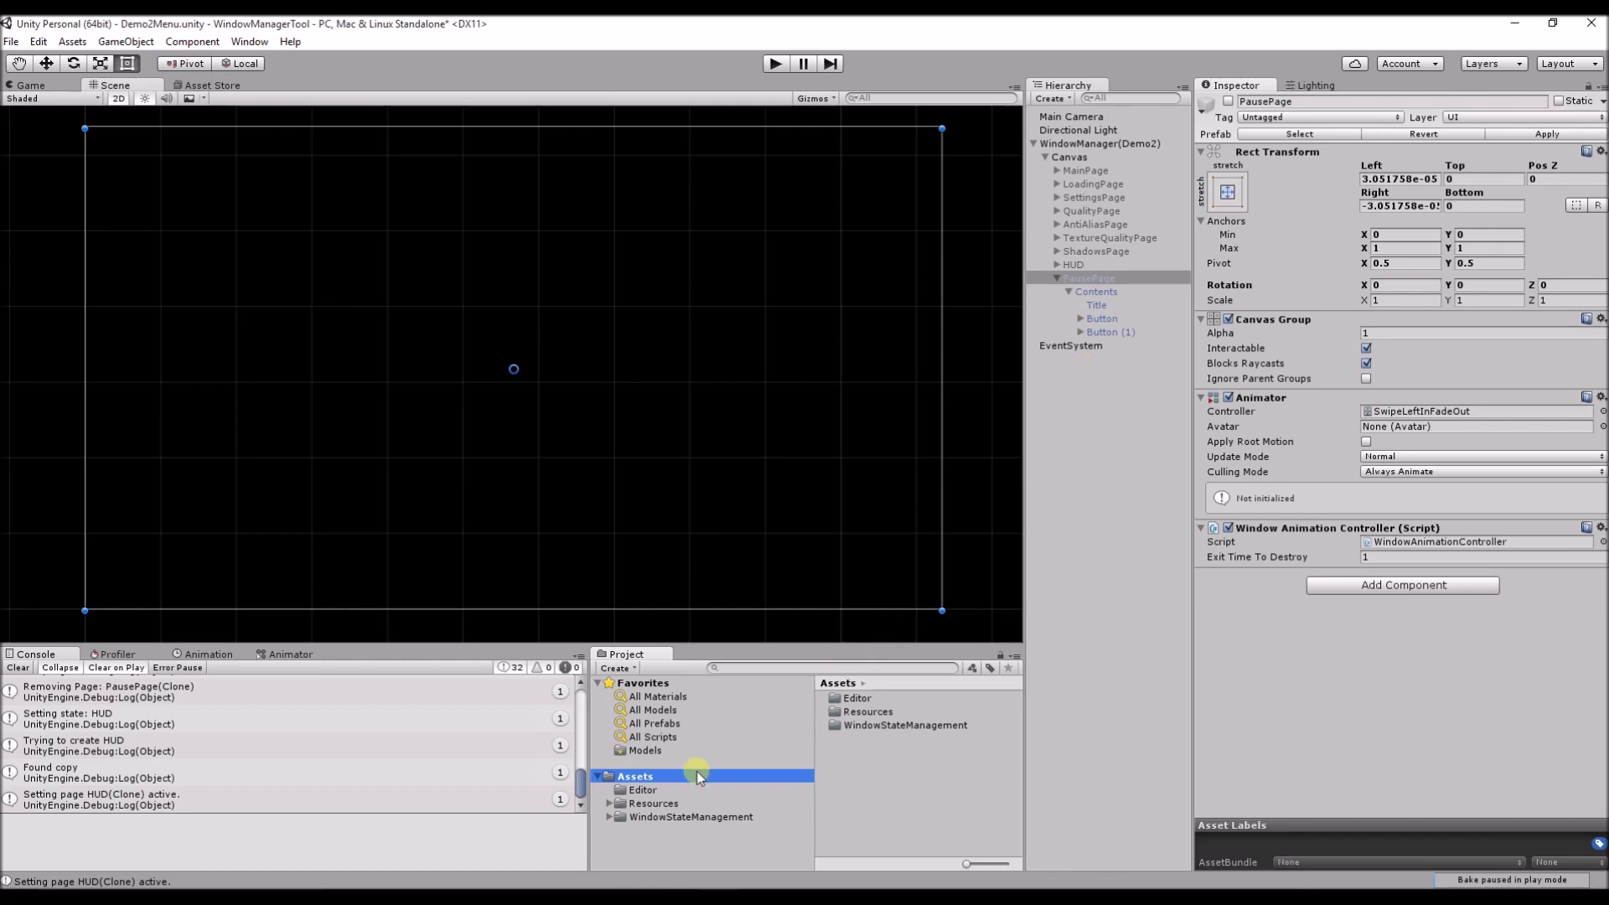
Step: Open the Demo2Menu scene from WindowStateManagement > Scenes, answer the save prompt, and stop play mode
left_click(610, 818)
scroll(774, 828, "down", 2)
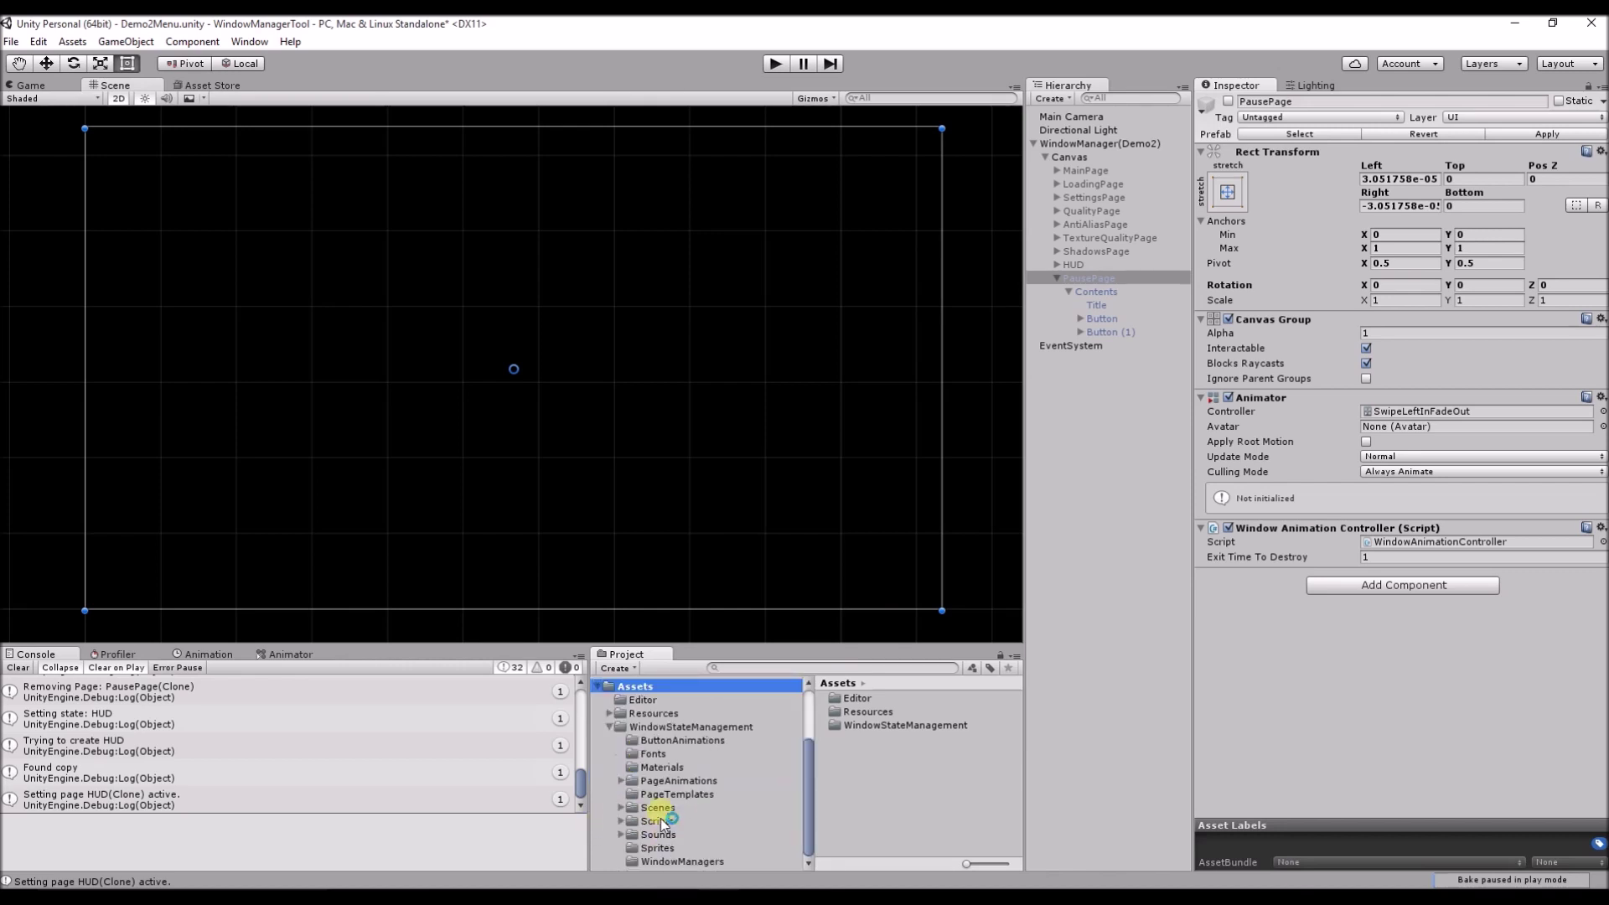
left_click(659, 811)
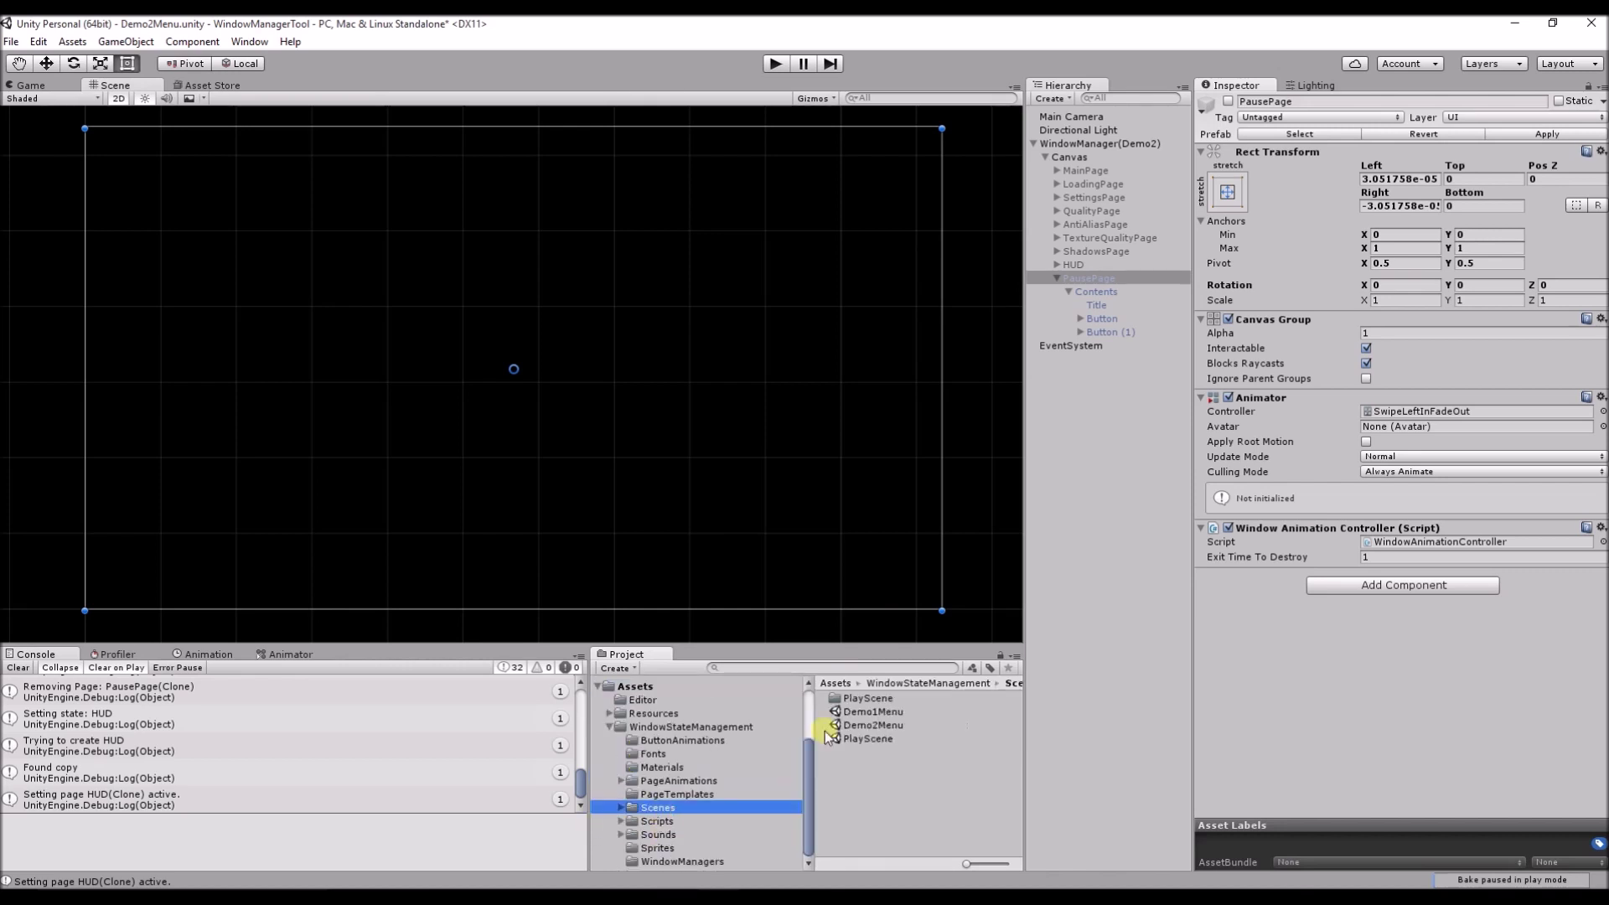
double_click(886, 731)
left_click(801, 498)
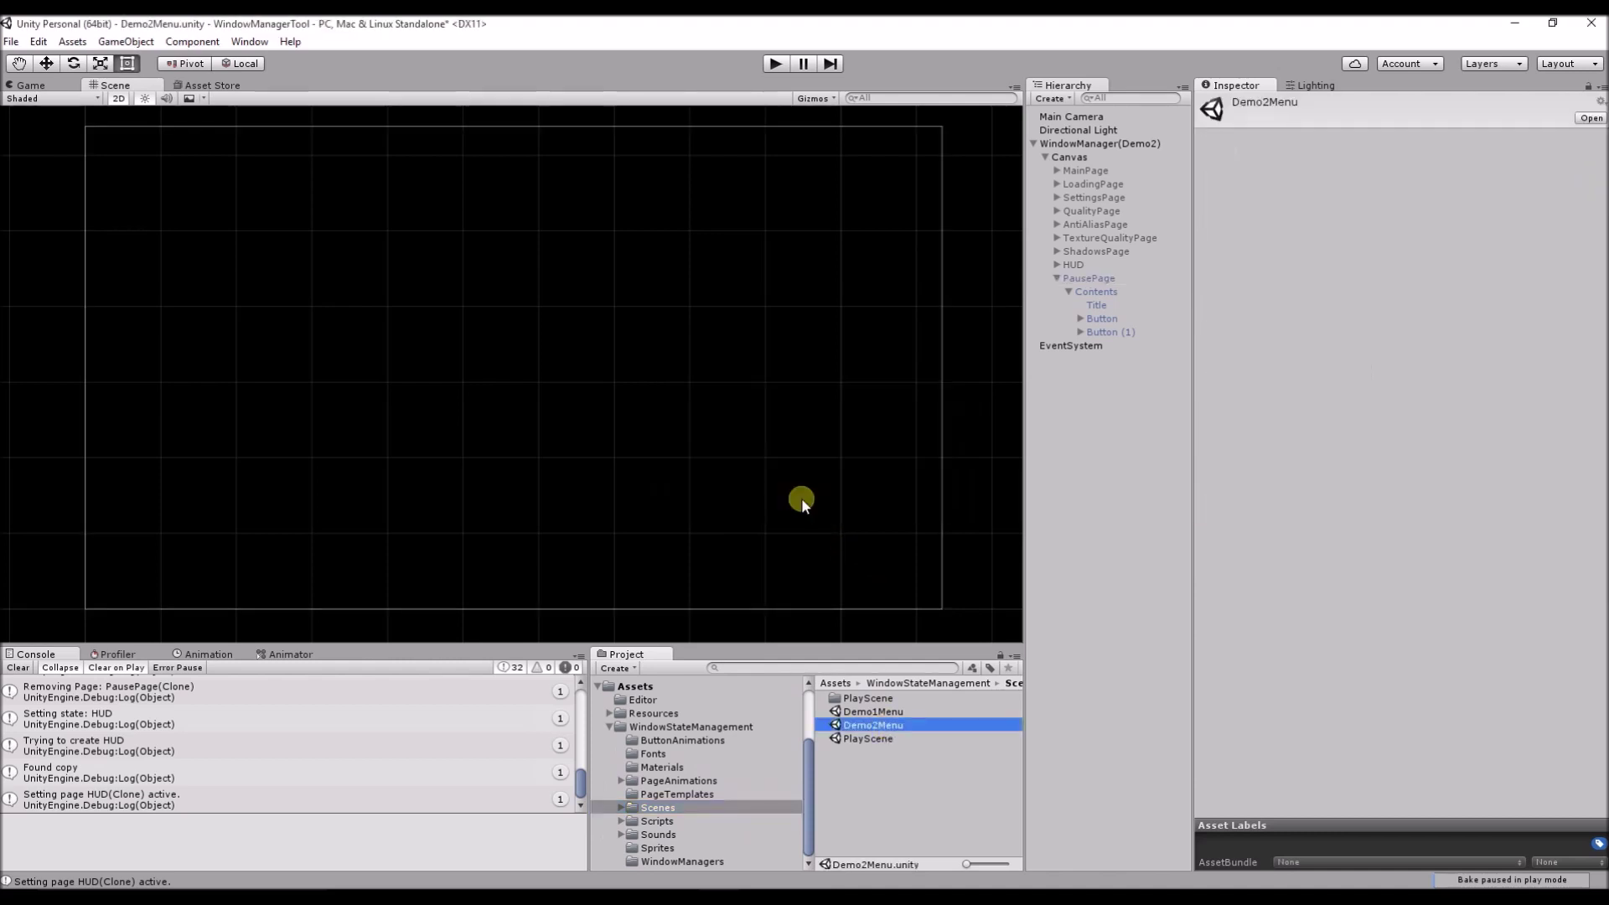
left_click(774, 64)
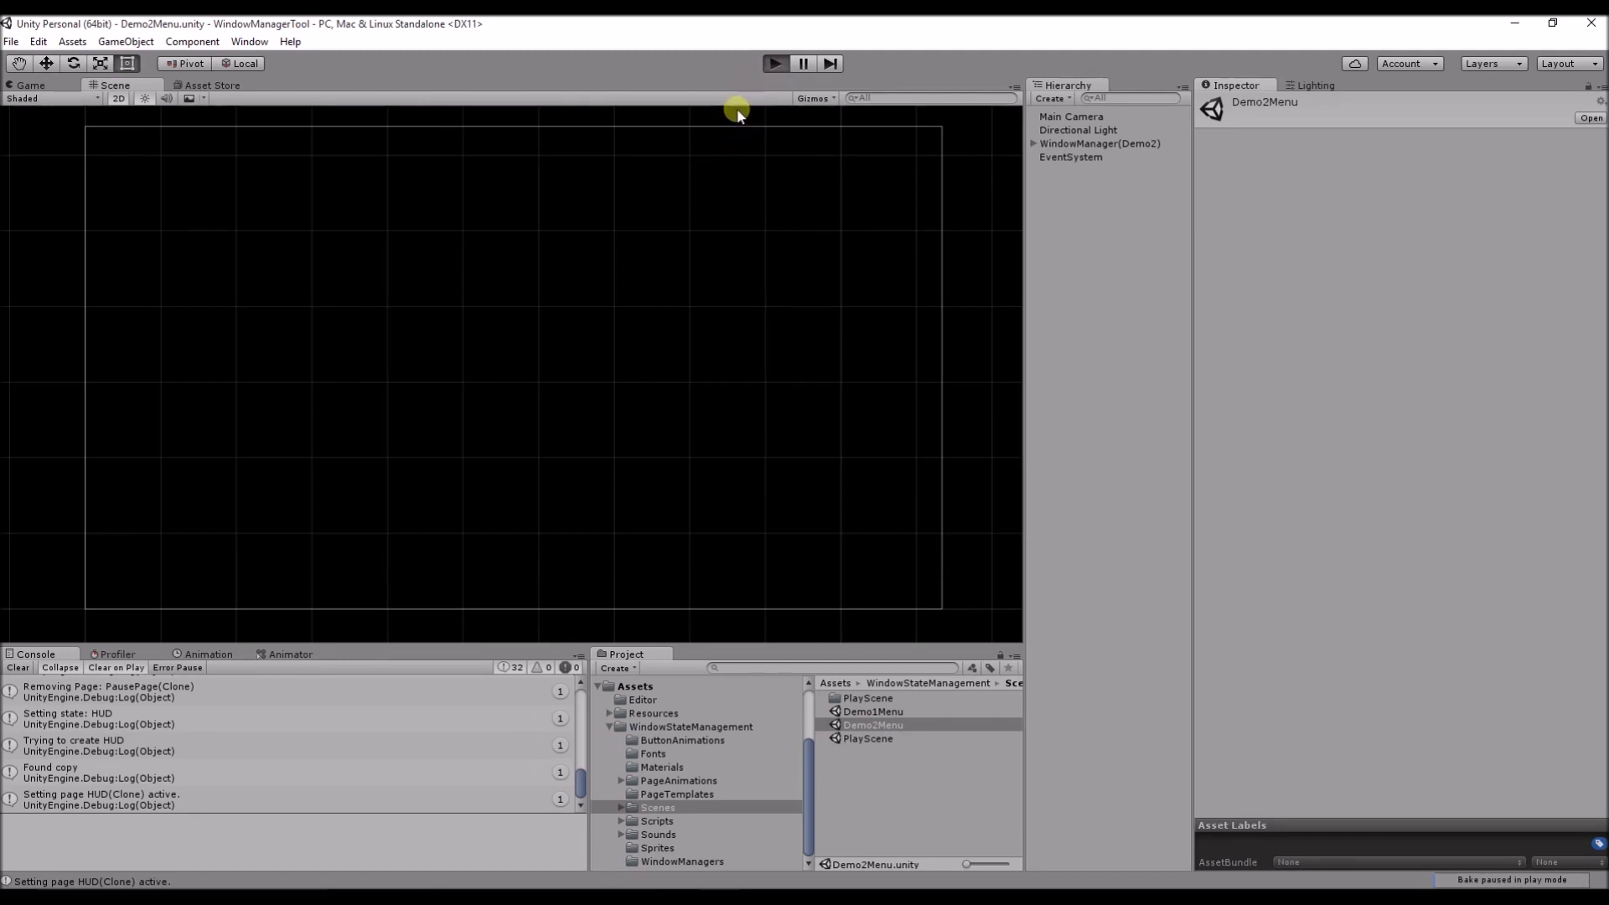
Step: Play Demo2Menu through to its pause page, which offers only Resume and Menu, then stop
key("ctrl+p")
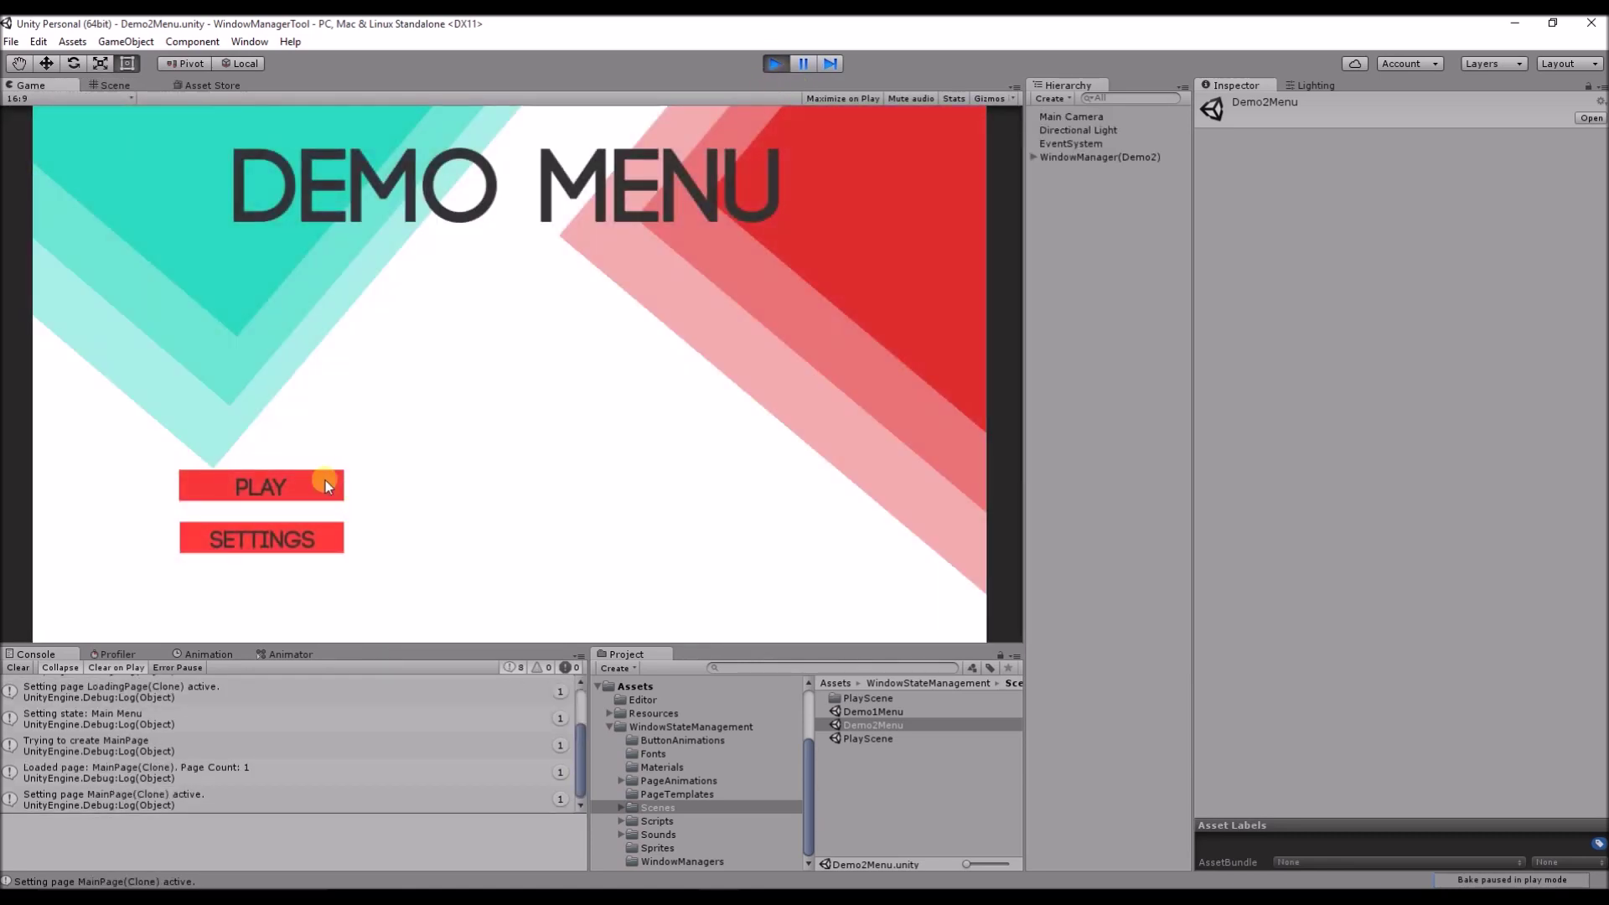
left_click(314, 488)
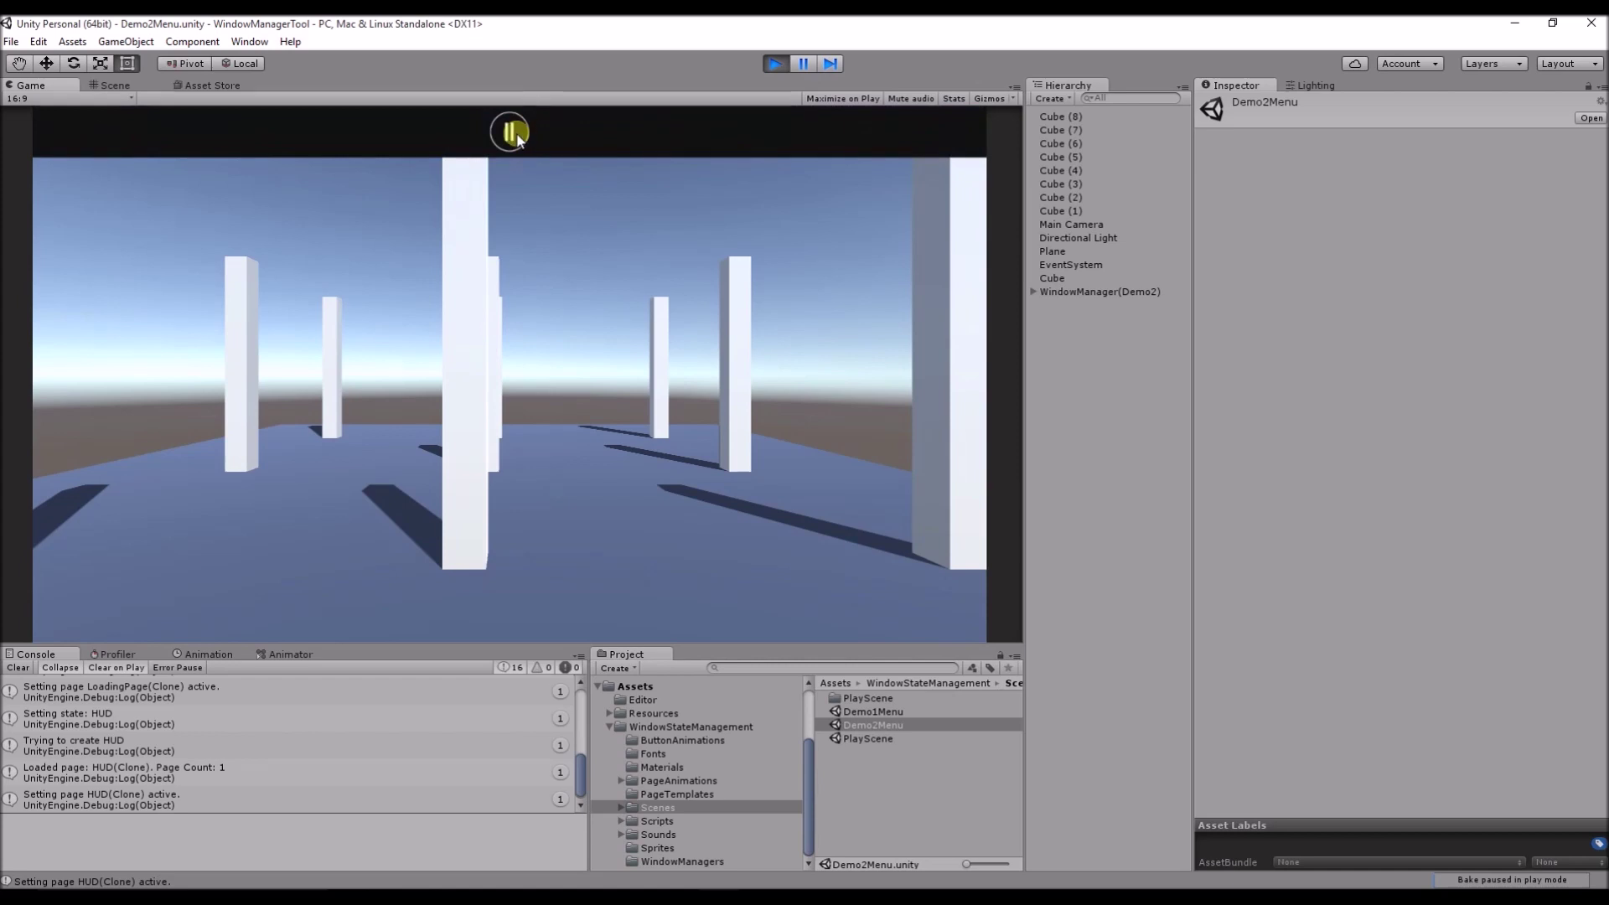
left_click(509, 132)
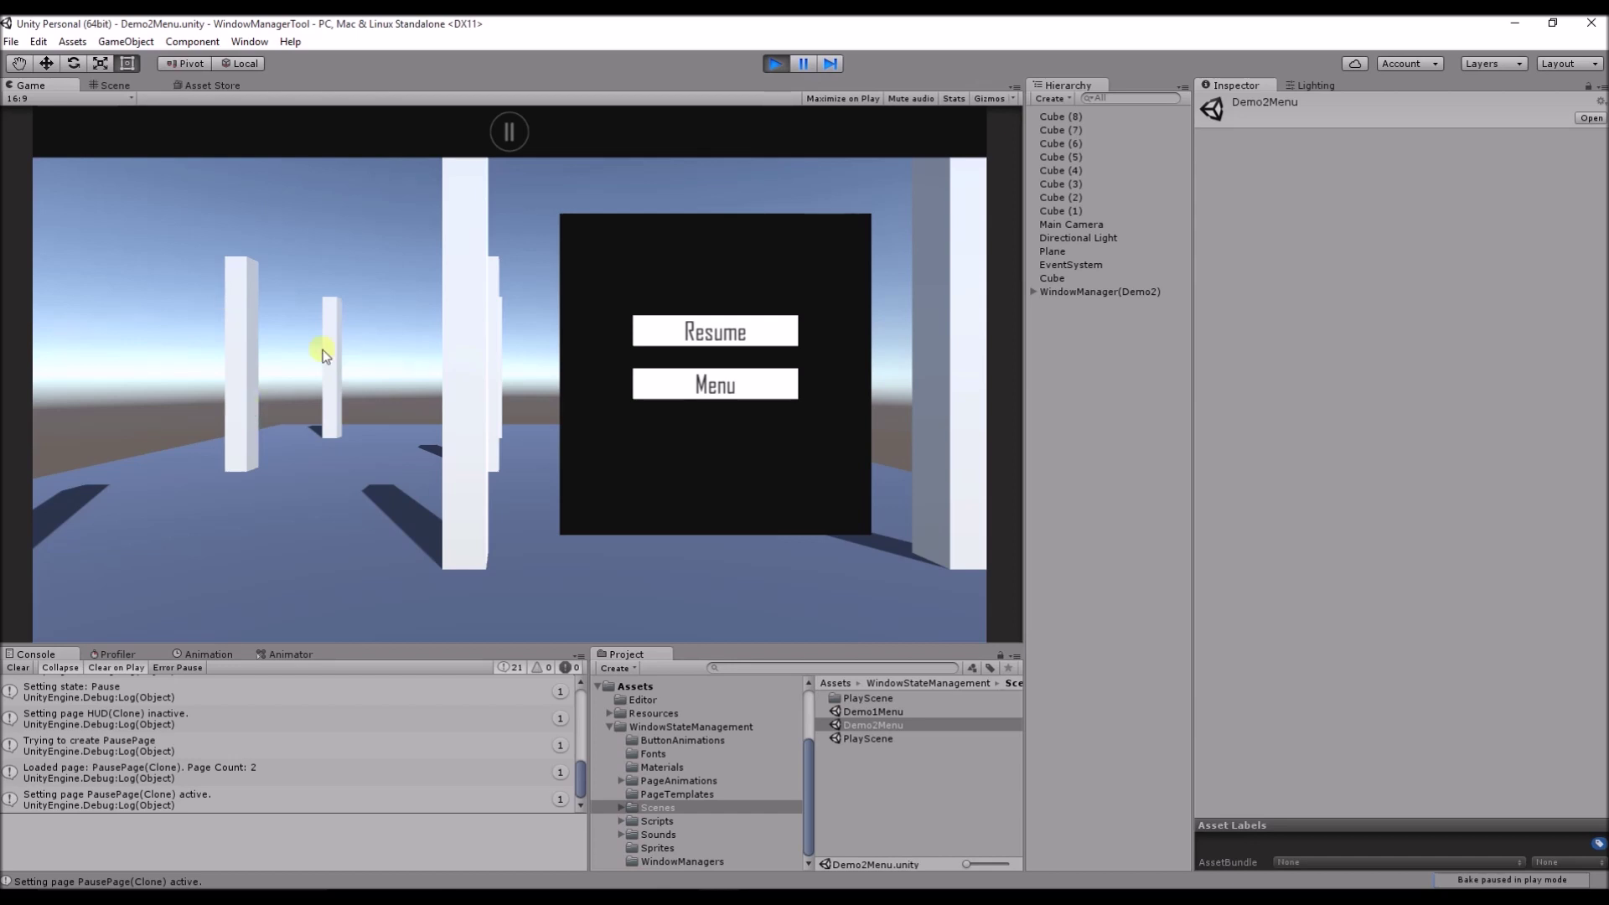
left_click(776, 65)
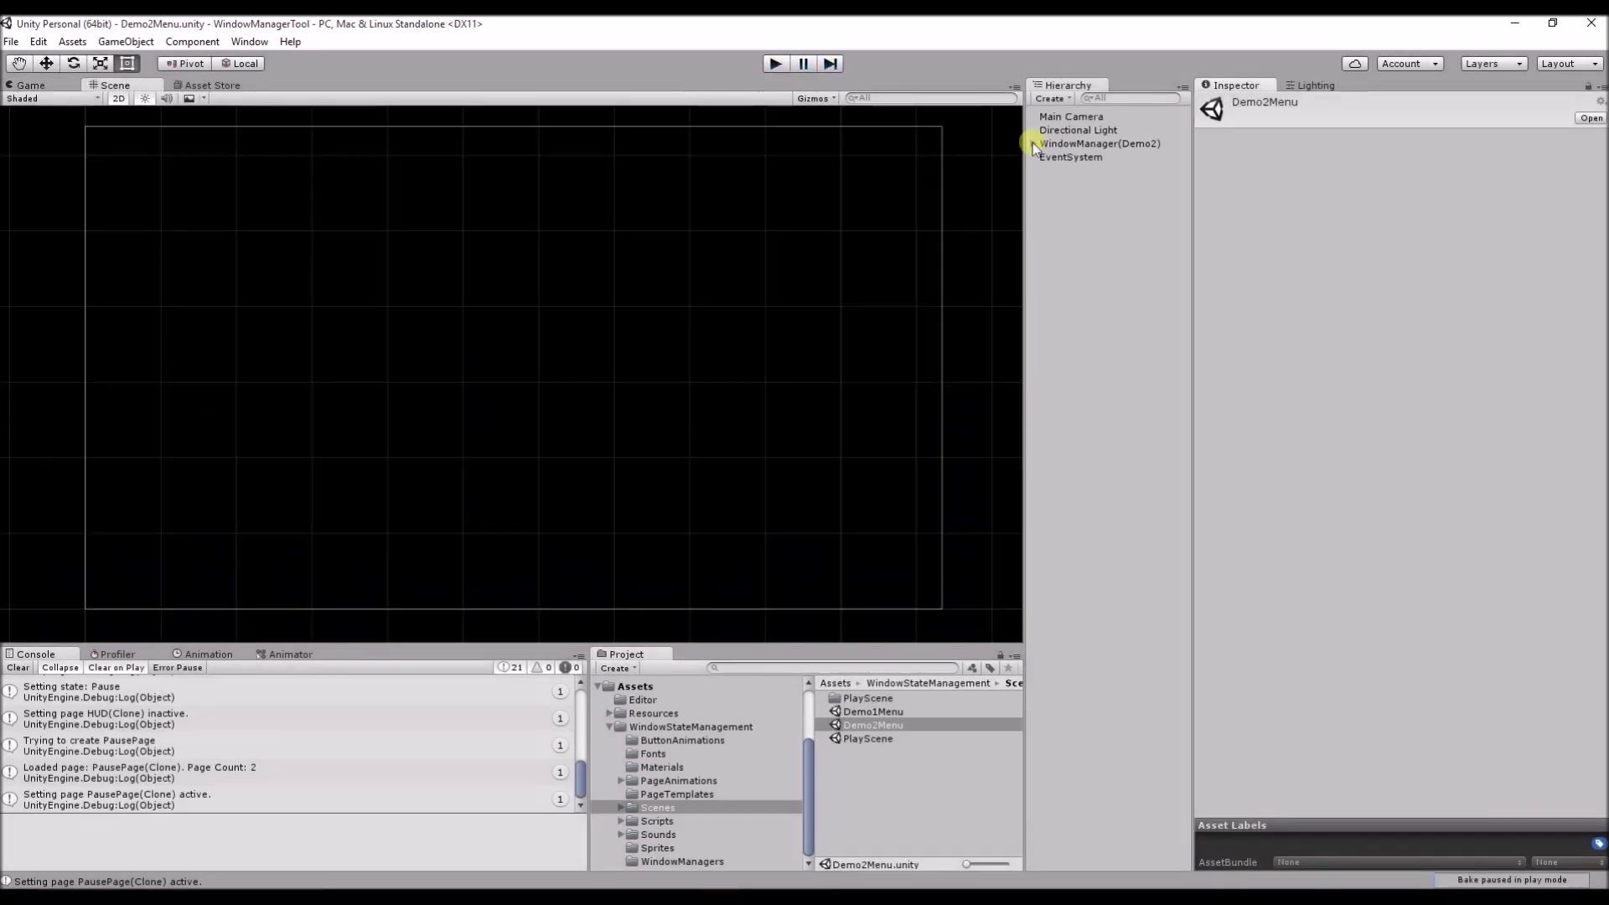
Step: Activate PausePage under Canvas and select its Menu button, Button (1)
left_click(1034, 145)
left_click(1044, 157)
left_click(1068, 283)
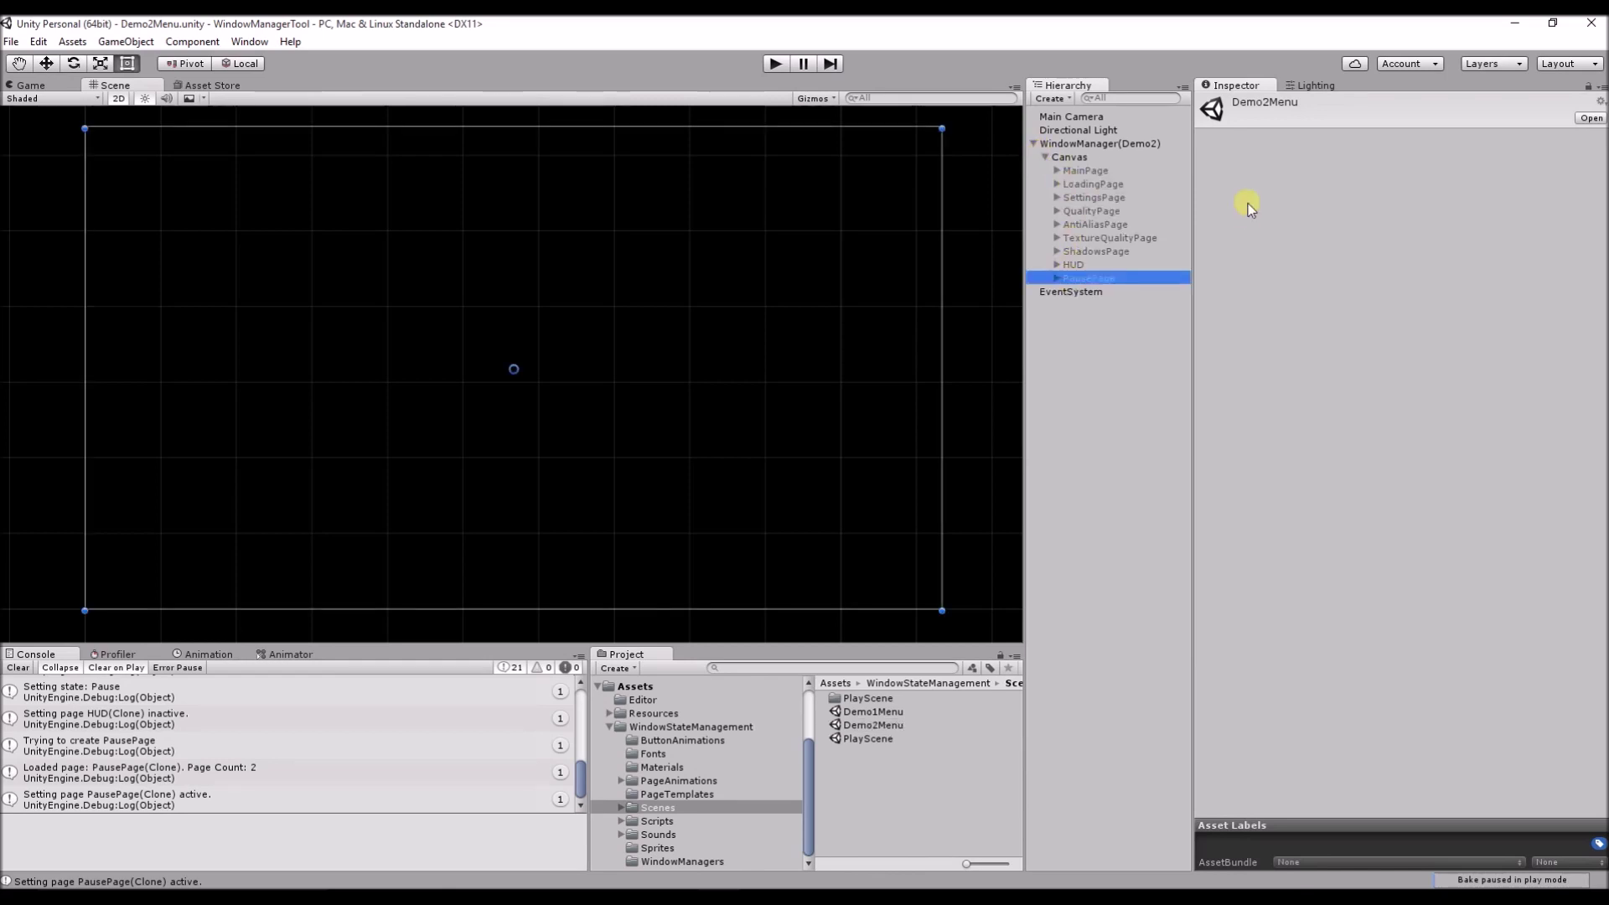
left_click(1228, 102)
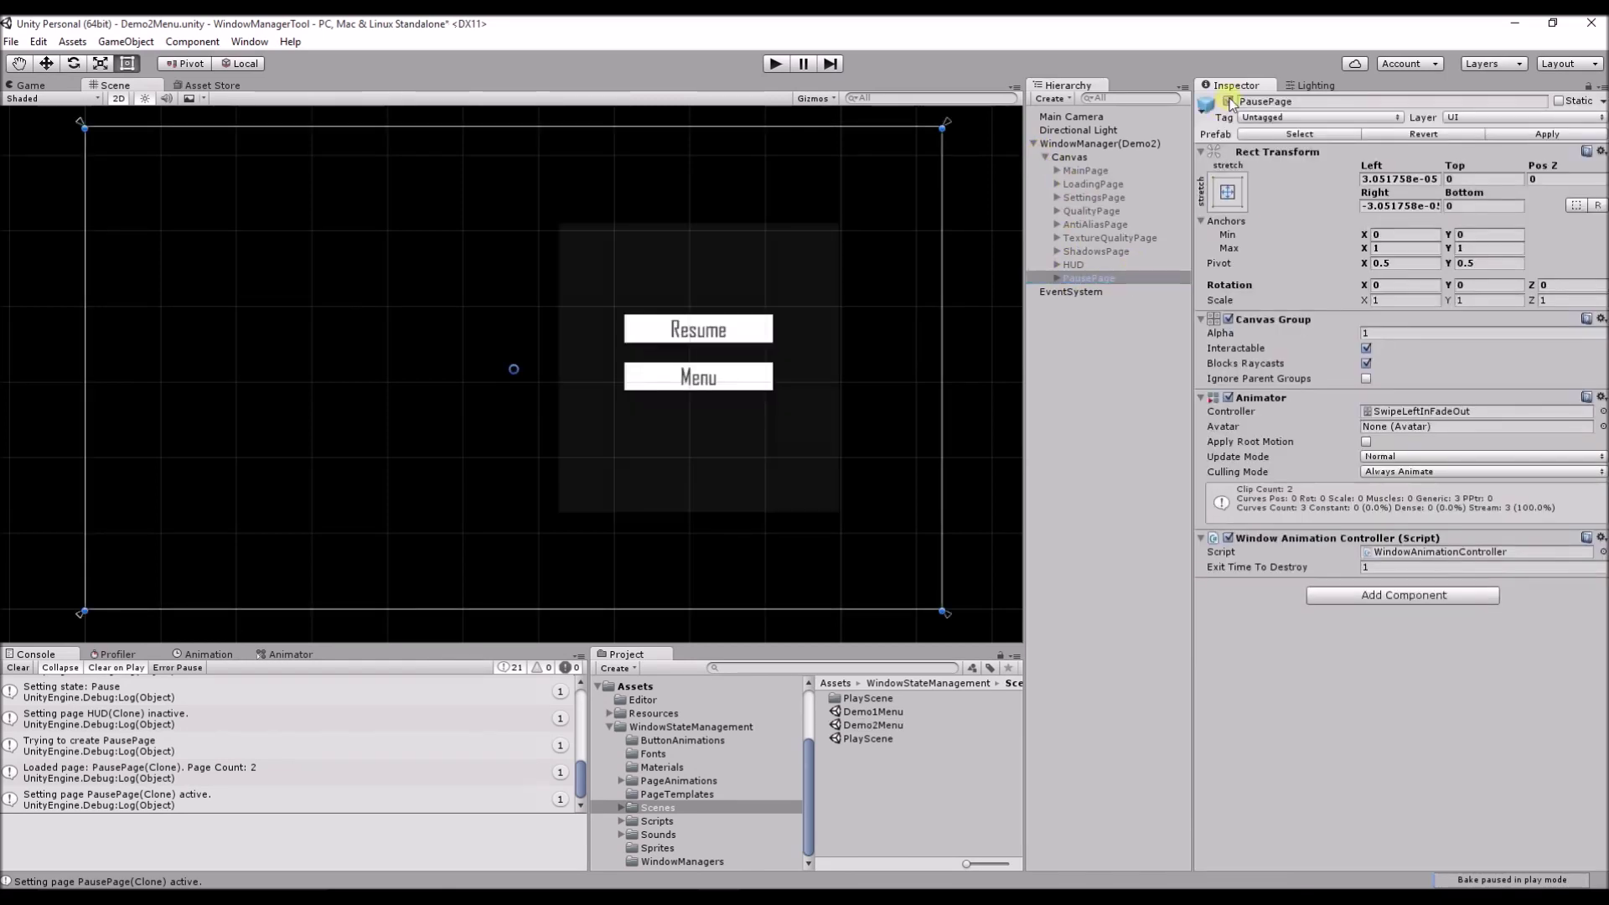
left_click(1057, 279)
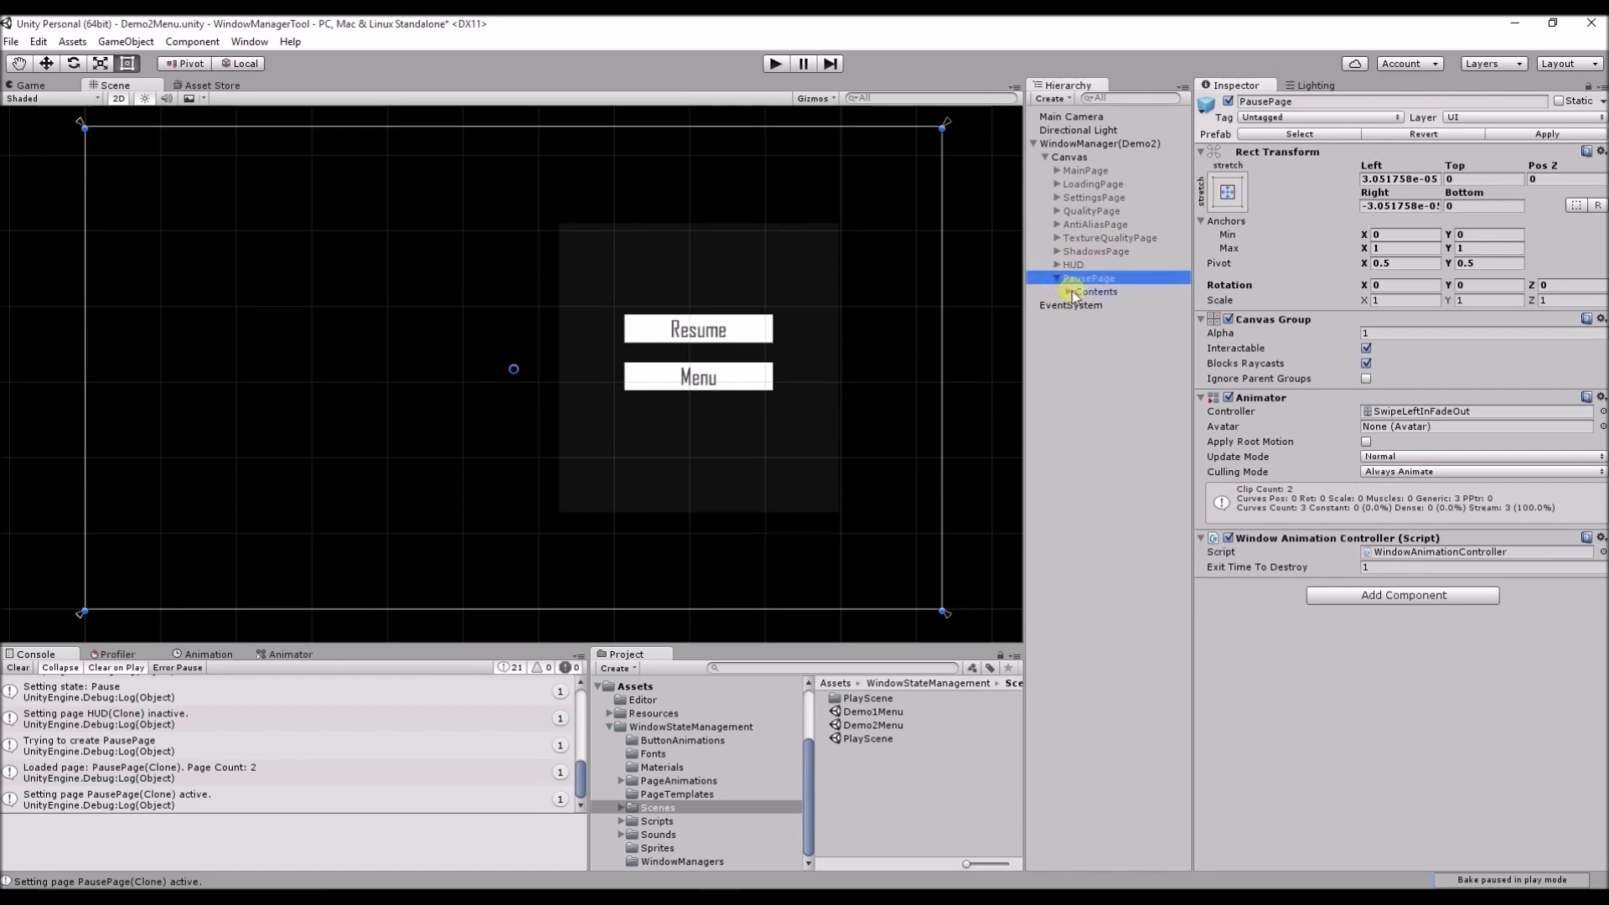
left_click(1070, 291)
left_click(1121, 334)
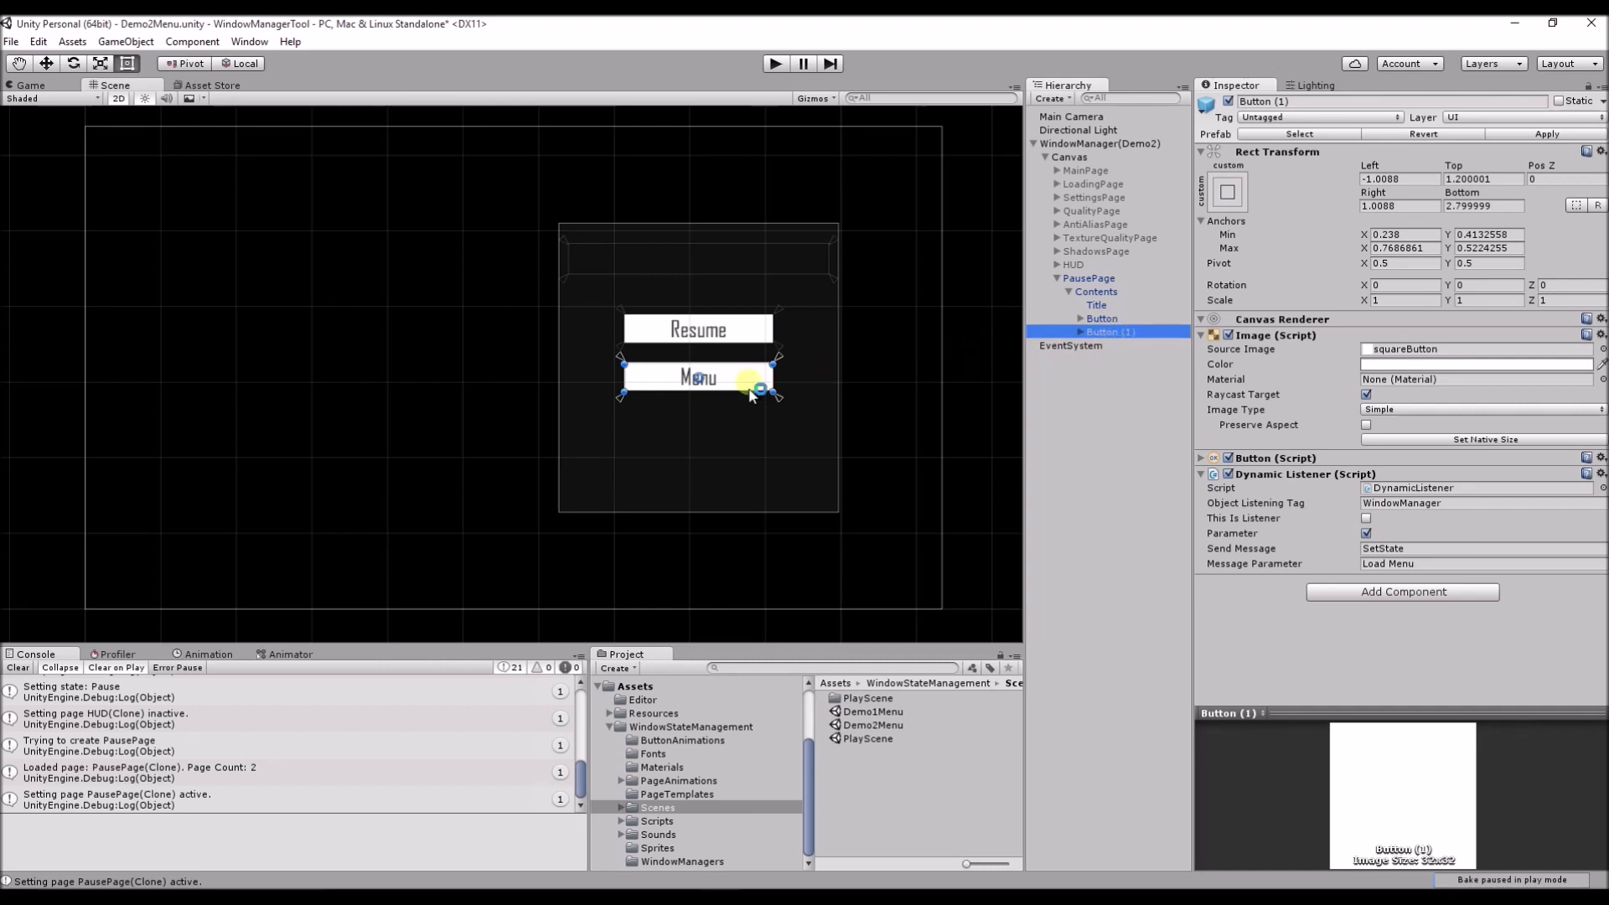
Step: Duplicate the Menu button, place the copy below it, and fit its anchors to its corners
key("ctrl+d")
scroll(767, 377, "up", 5)
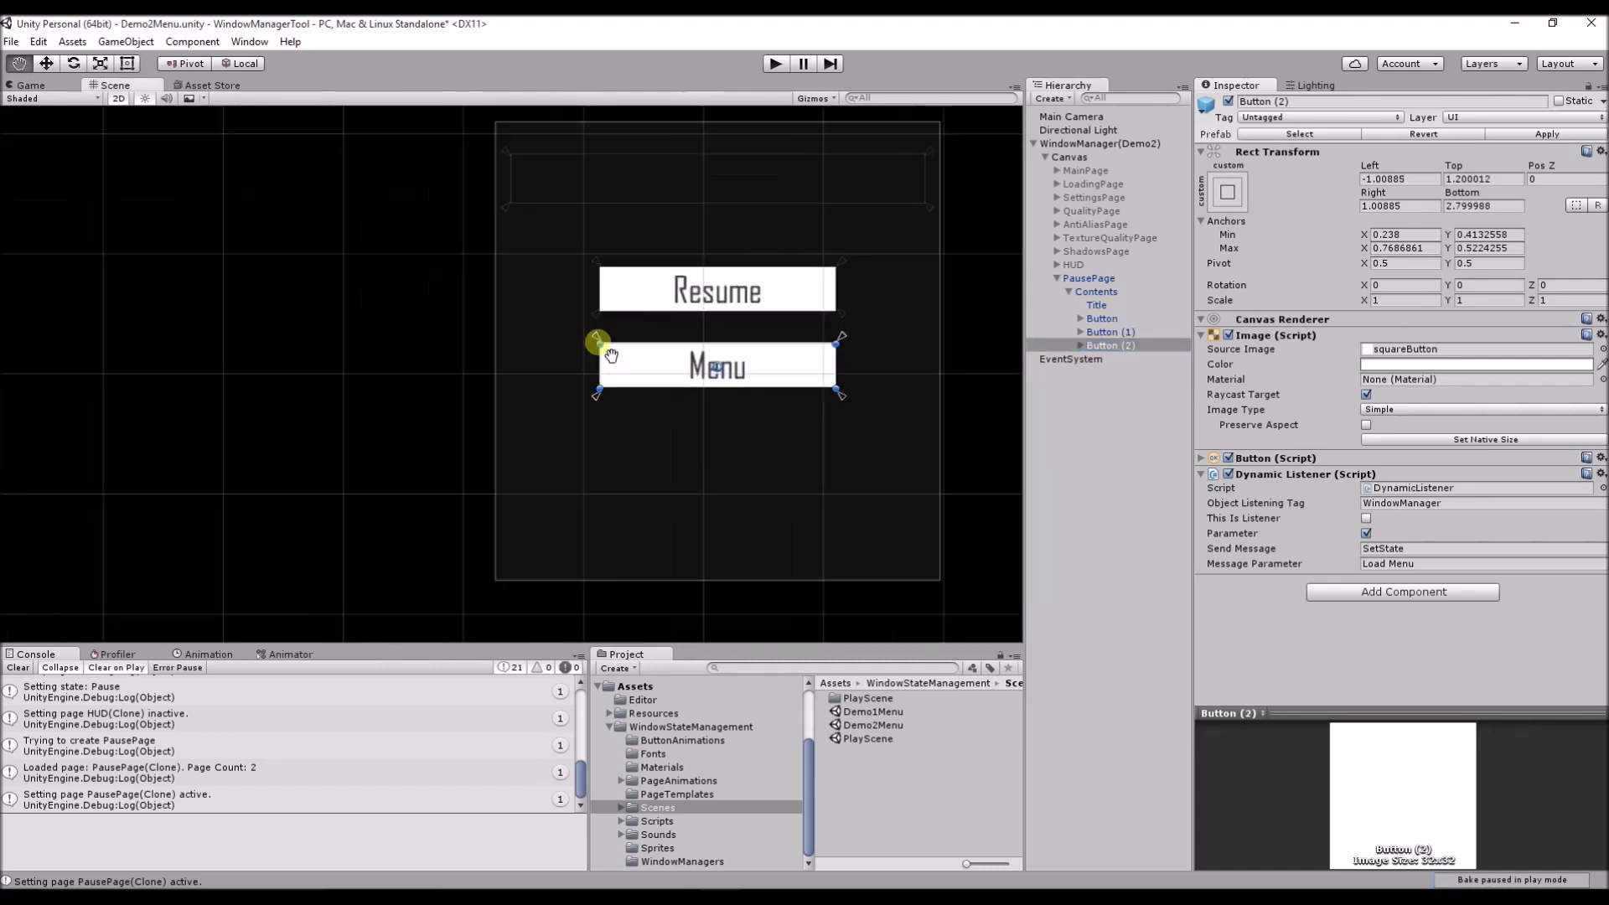
left_click_drag(636, 350, 642, 443)
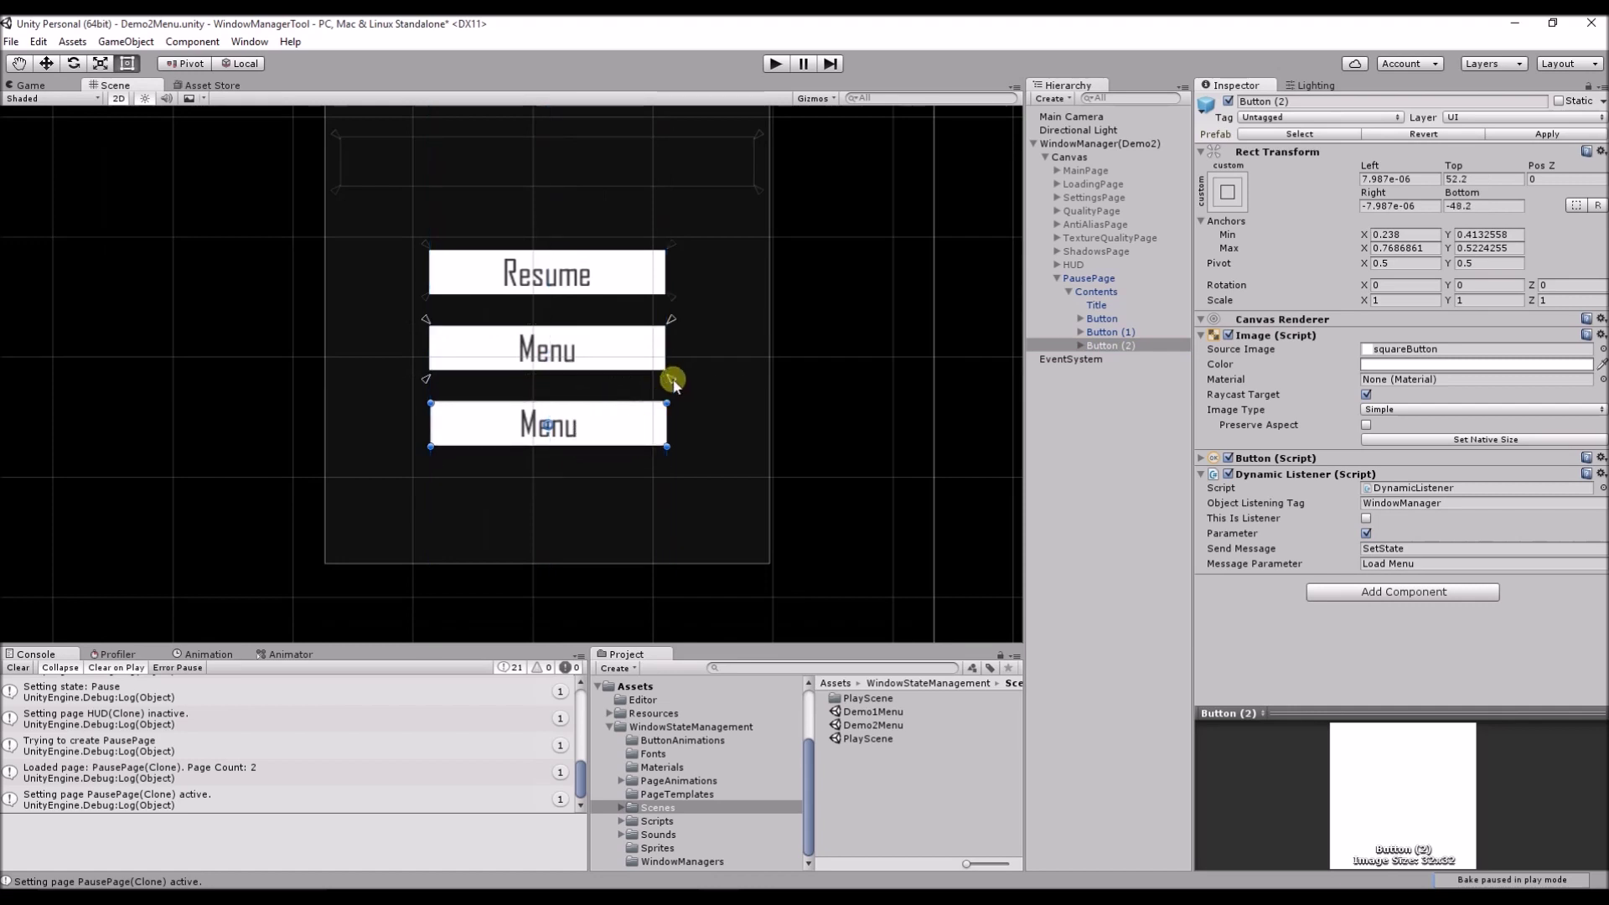
left_click_drag(668, 375, 672, 450)
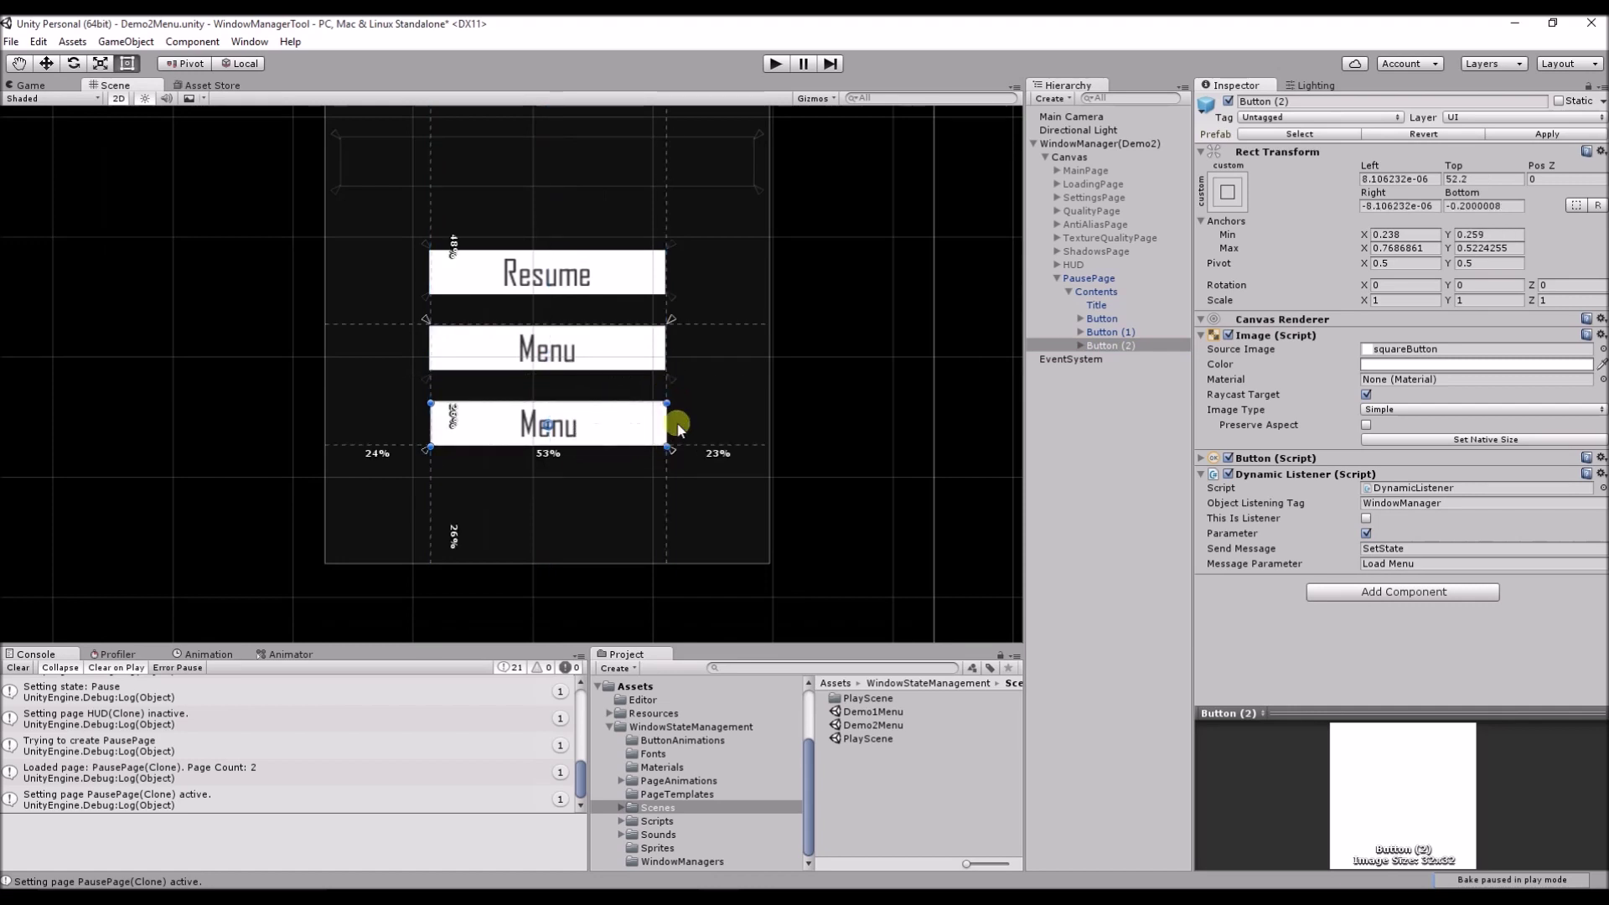
left_click_drag(675, 357, 672, 399)
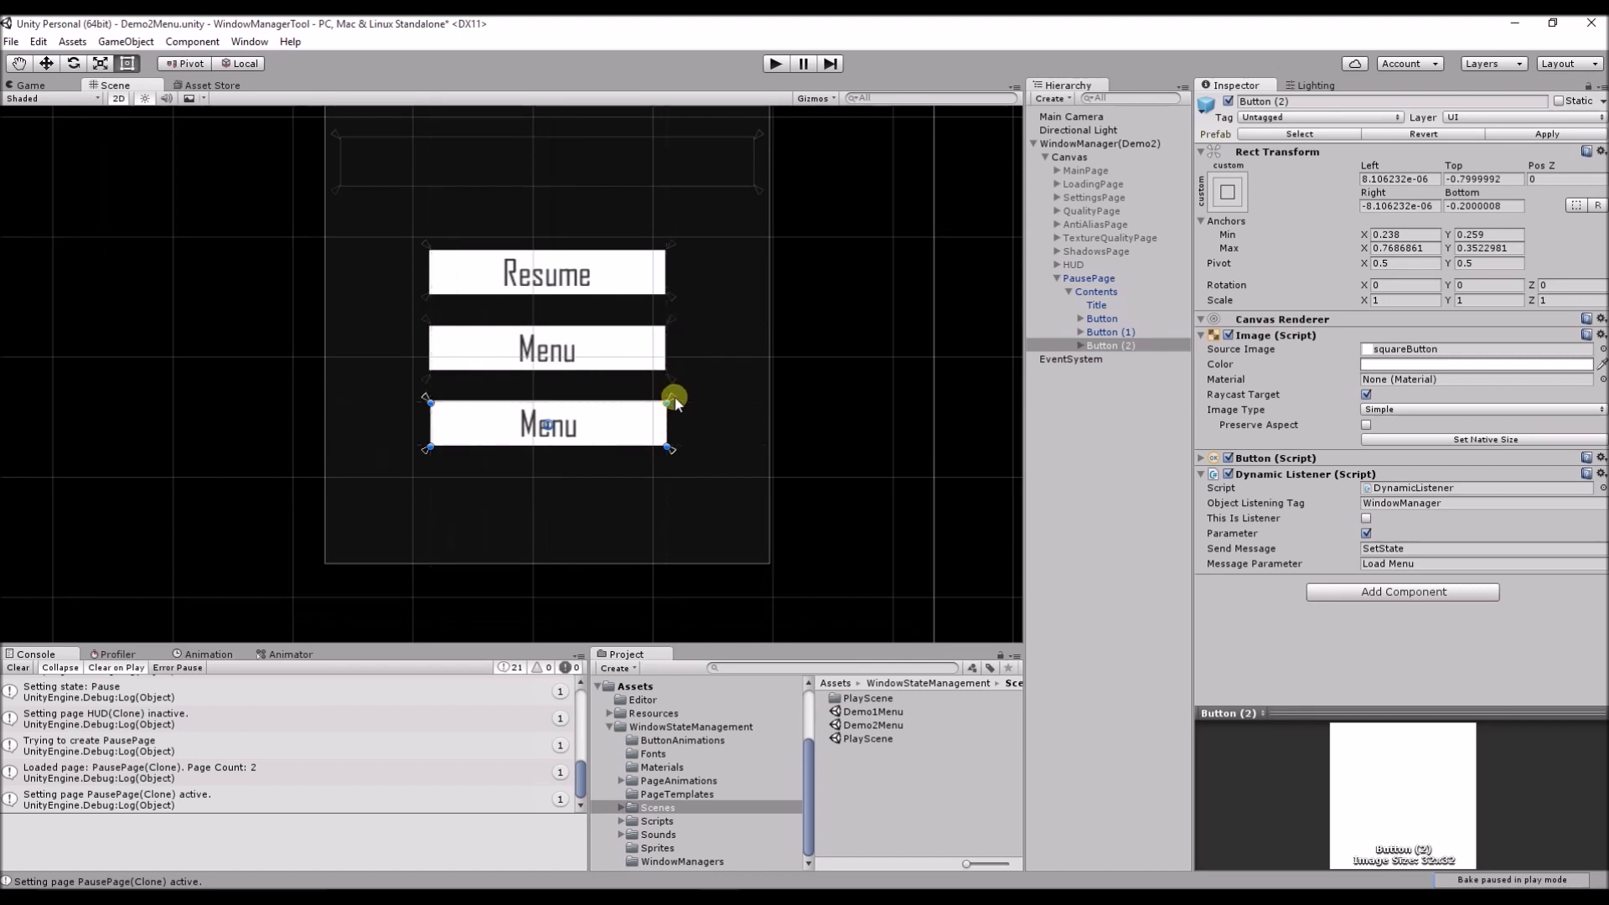
Step: Change the Button (2) label text from Menu to Controls
left_click(1081, 345)
left_click(1111, 360)
left_click(1246, 373)
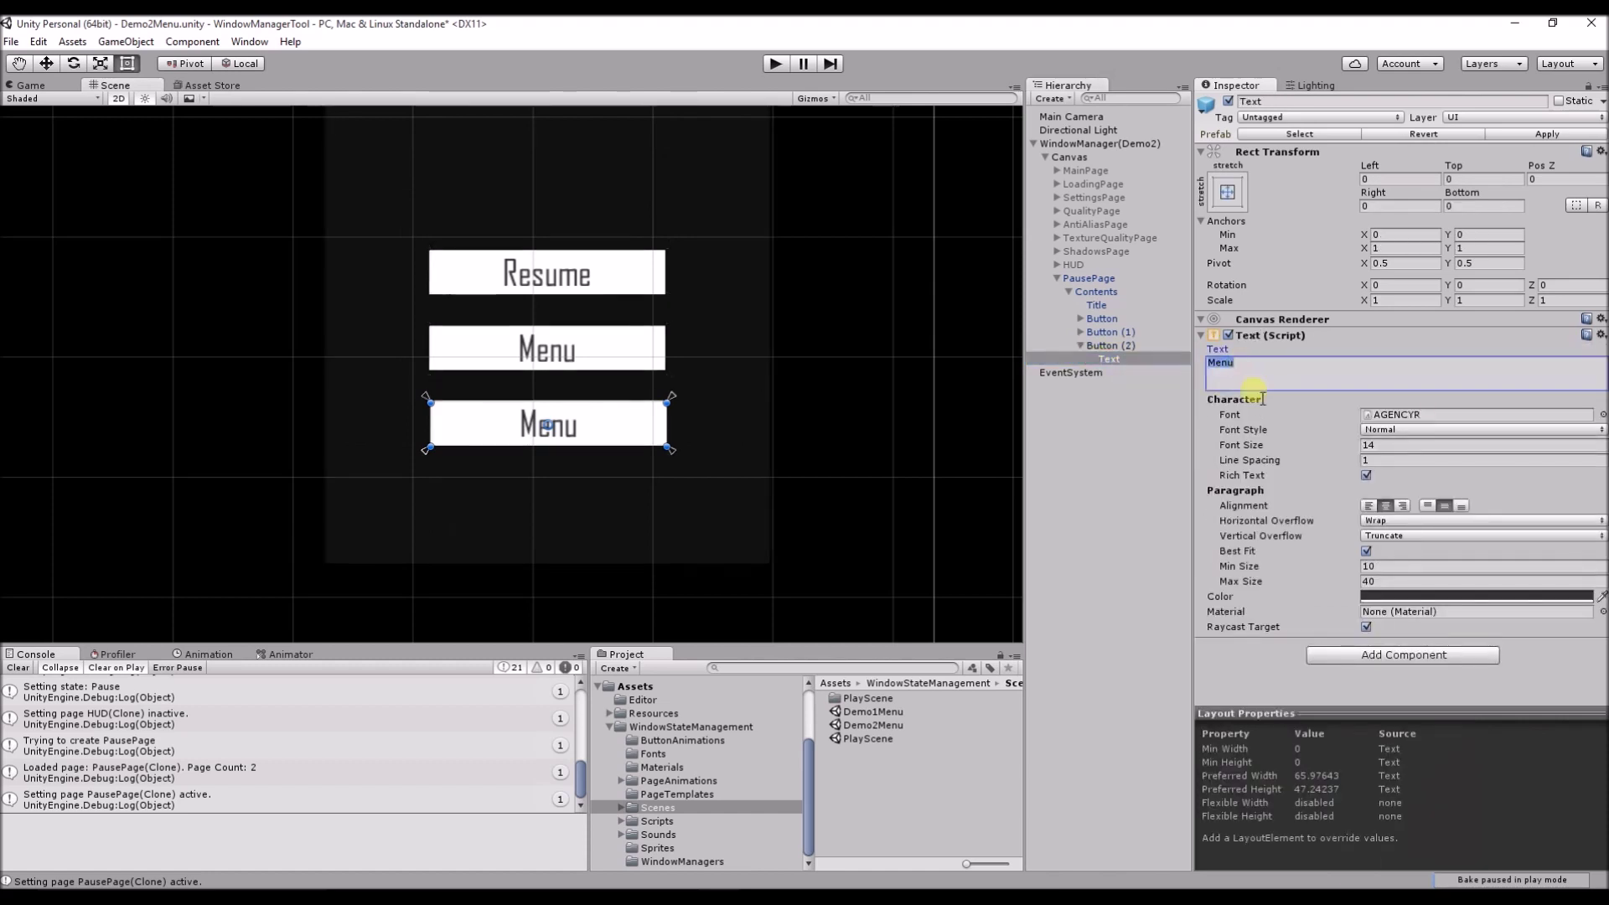
key("BackSpace")
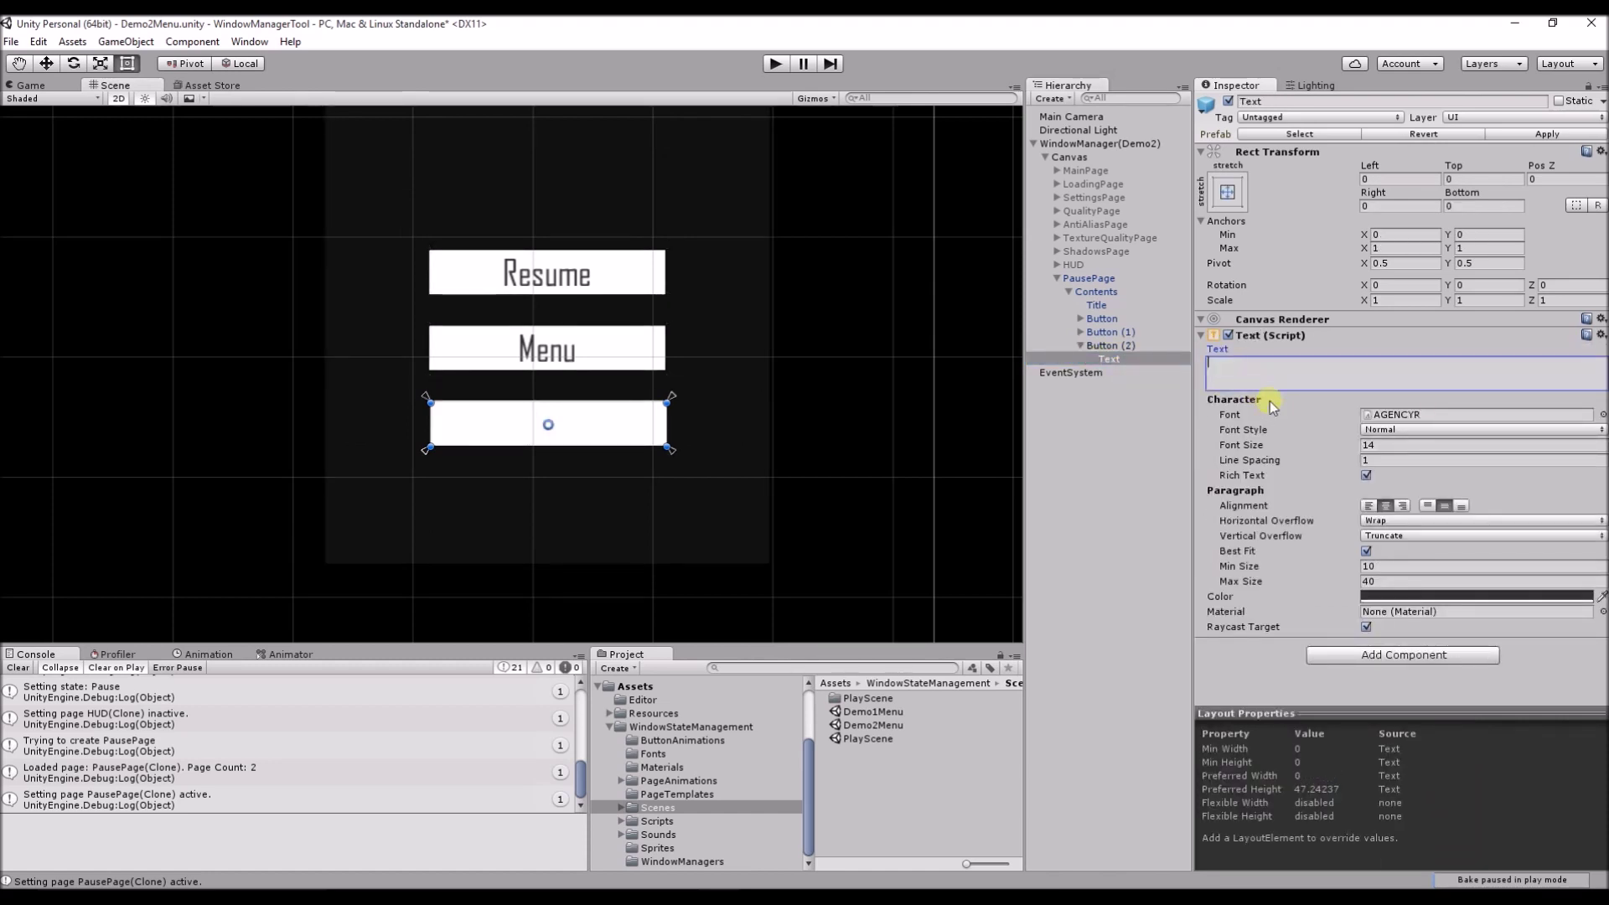
type("Controls")
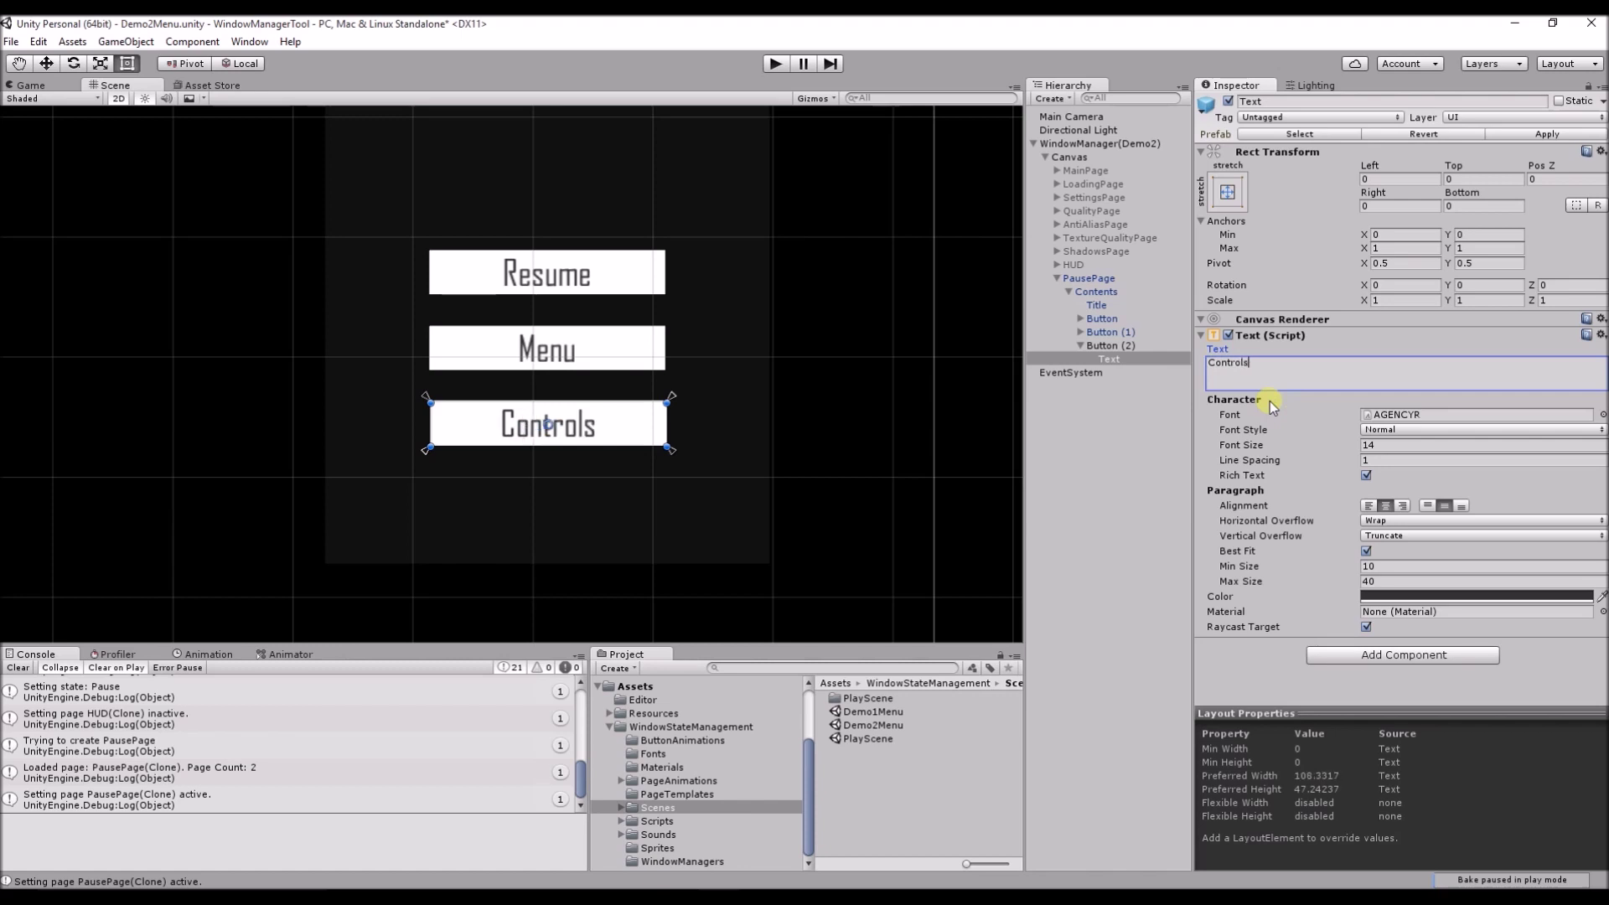
left_click(1082, 345)
Step: Replace Button (2)'s Message Parameter Load Menu with Controls, verifying the WindowManager tag and SetState message
left_click(1110, 345)
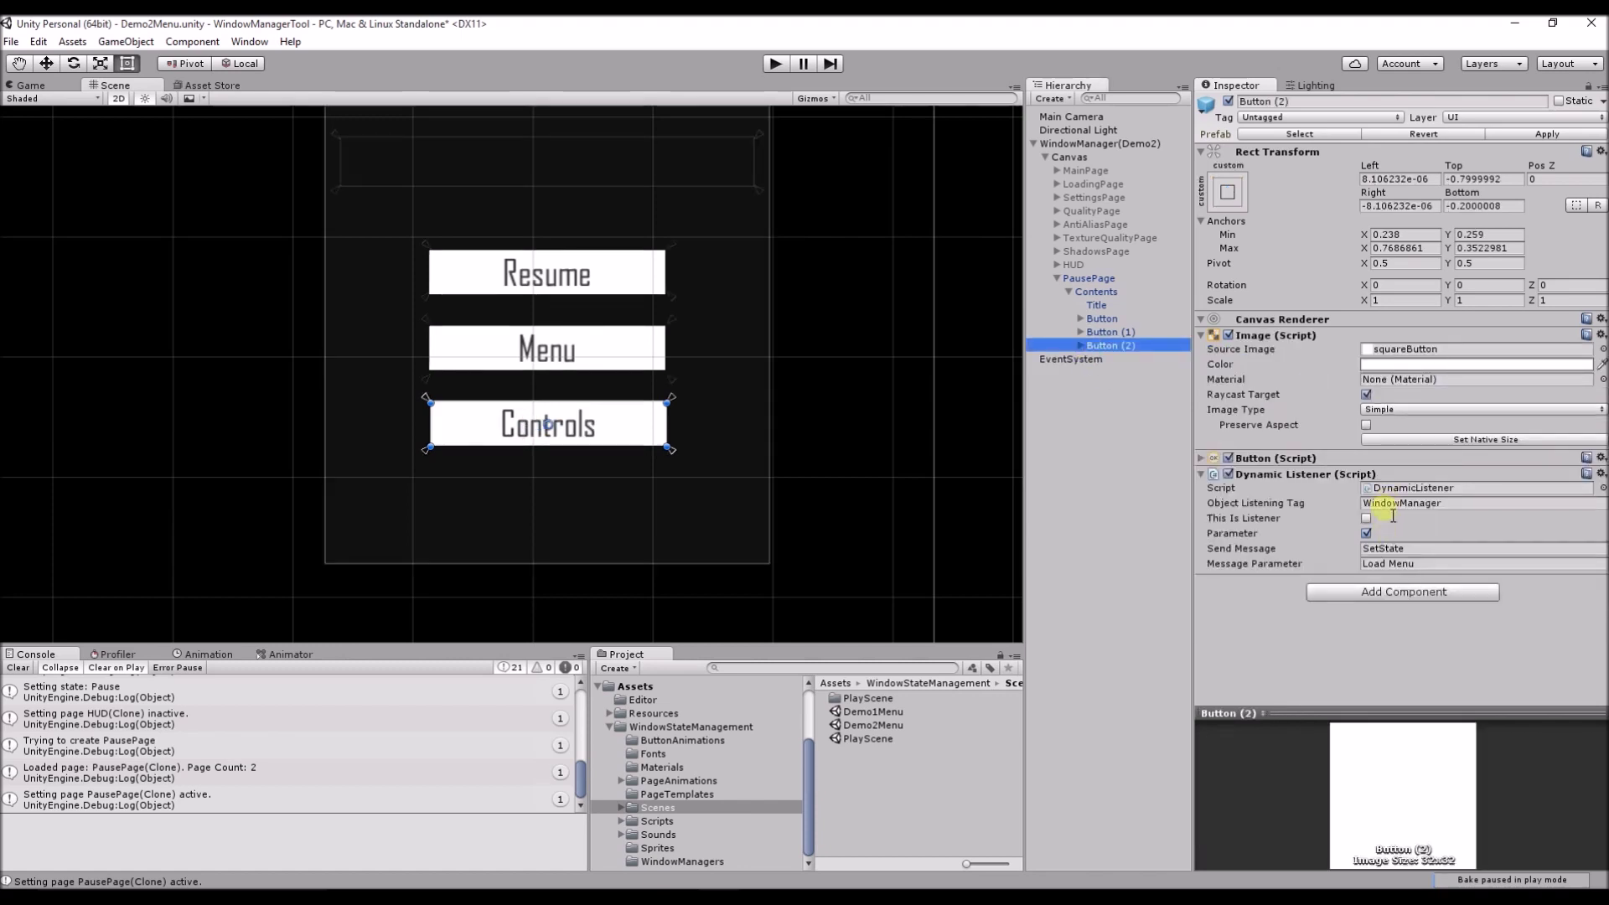
left_click(1425, 564)
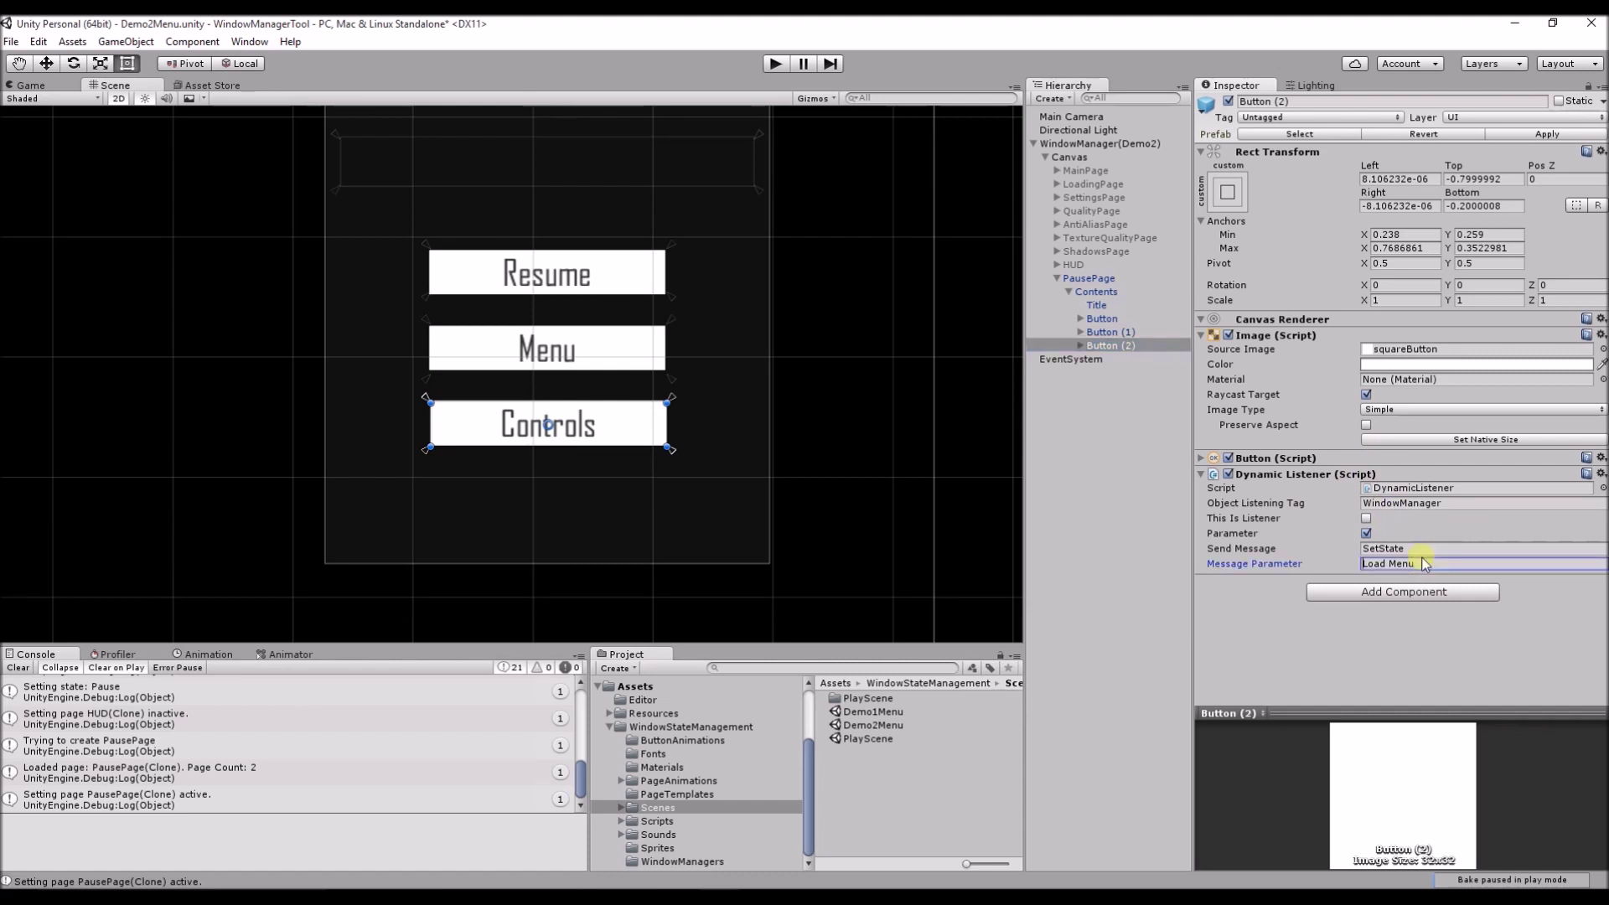
left_click(1425, 564)
type("Controls")
left_click(1436, 506)
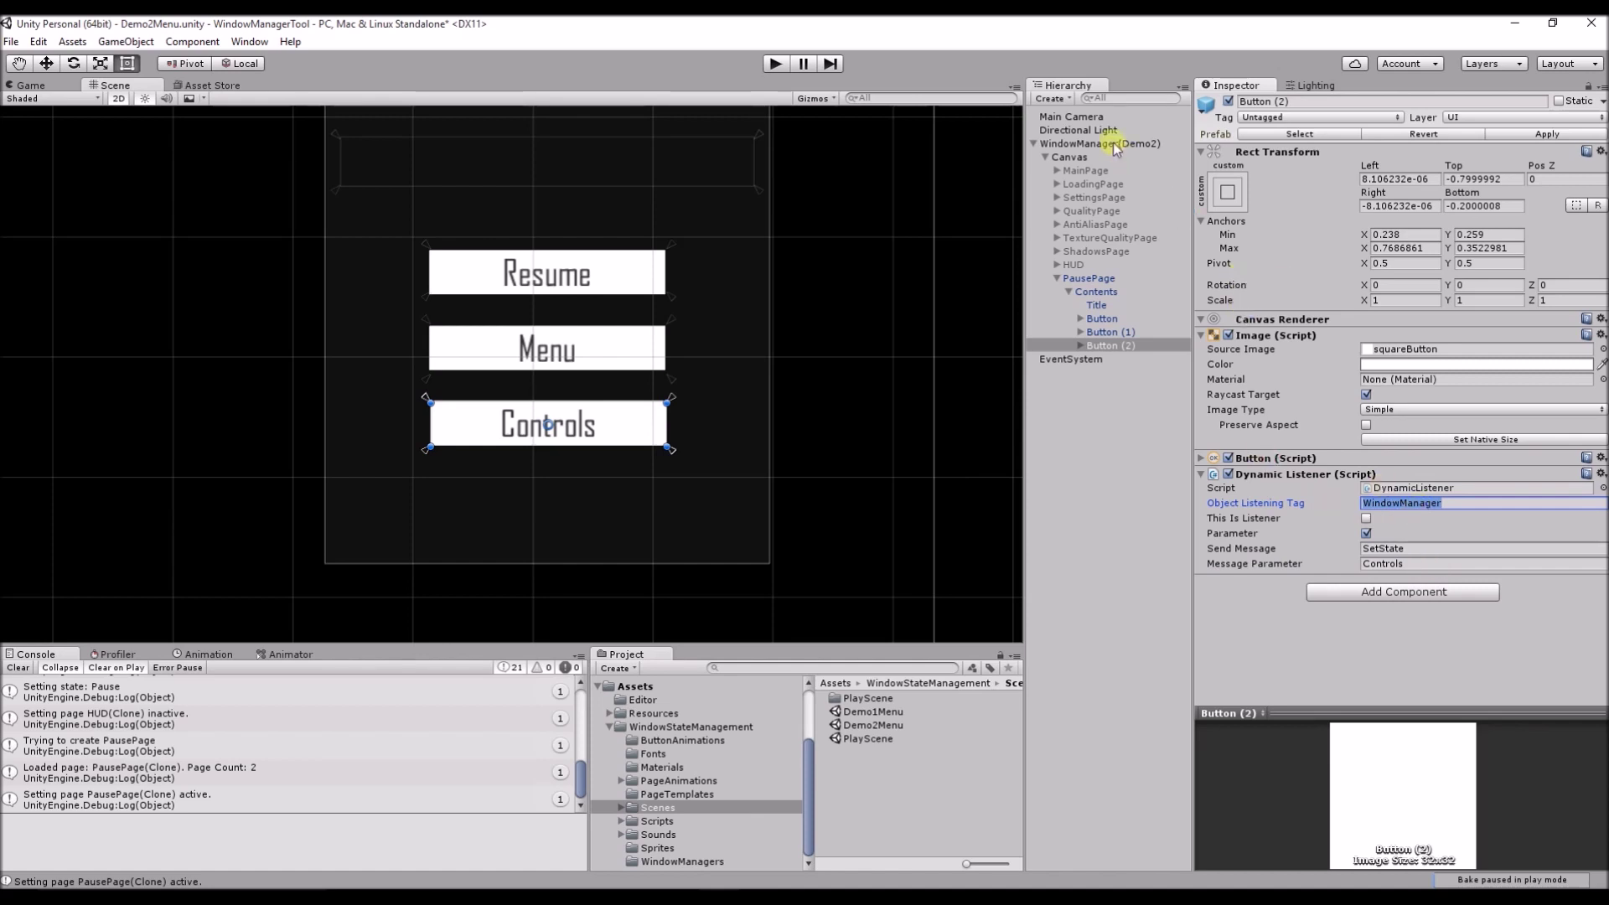
left_click(1390, 503)
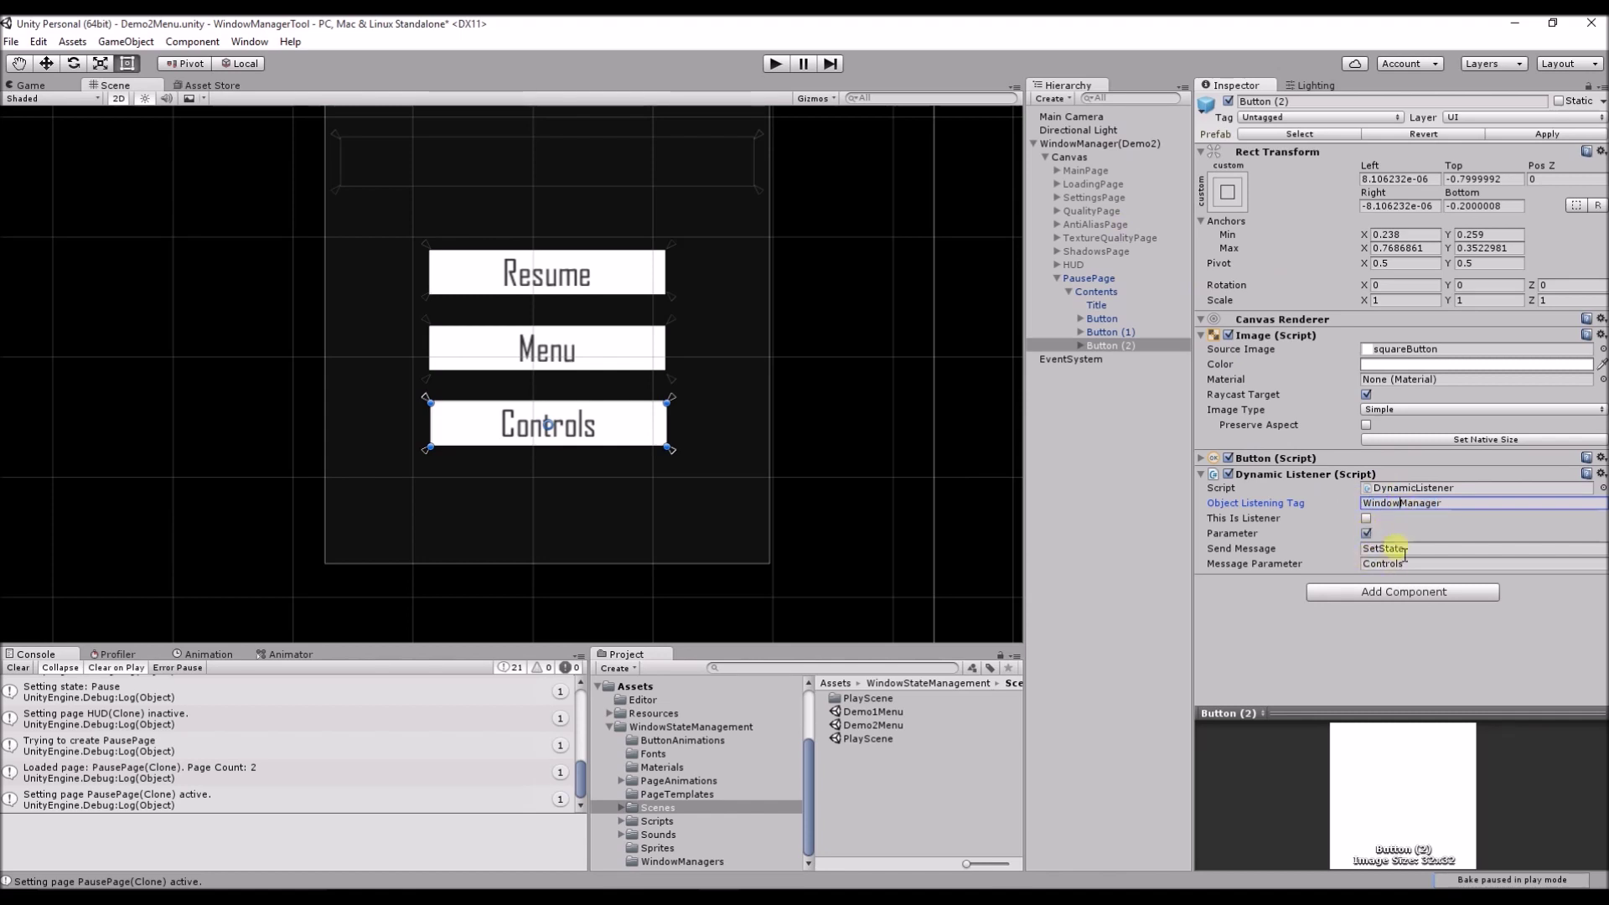
left_click(1392, 550)
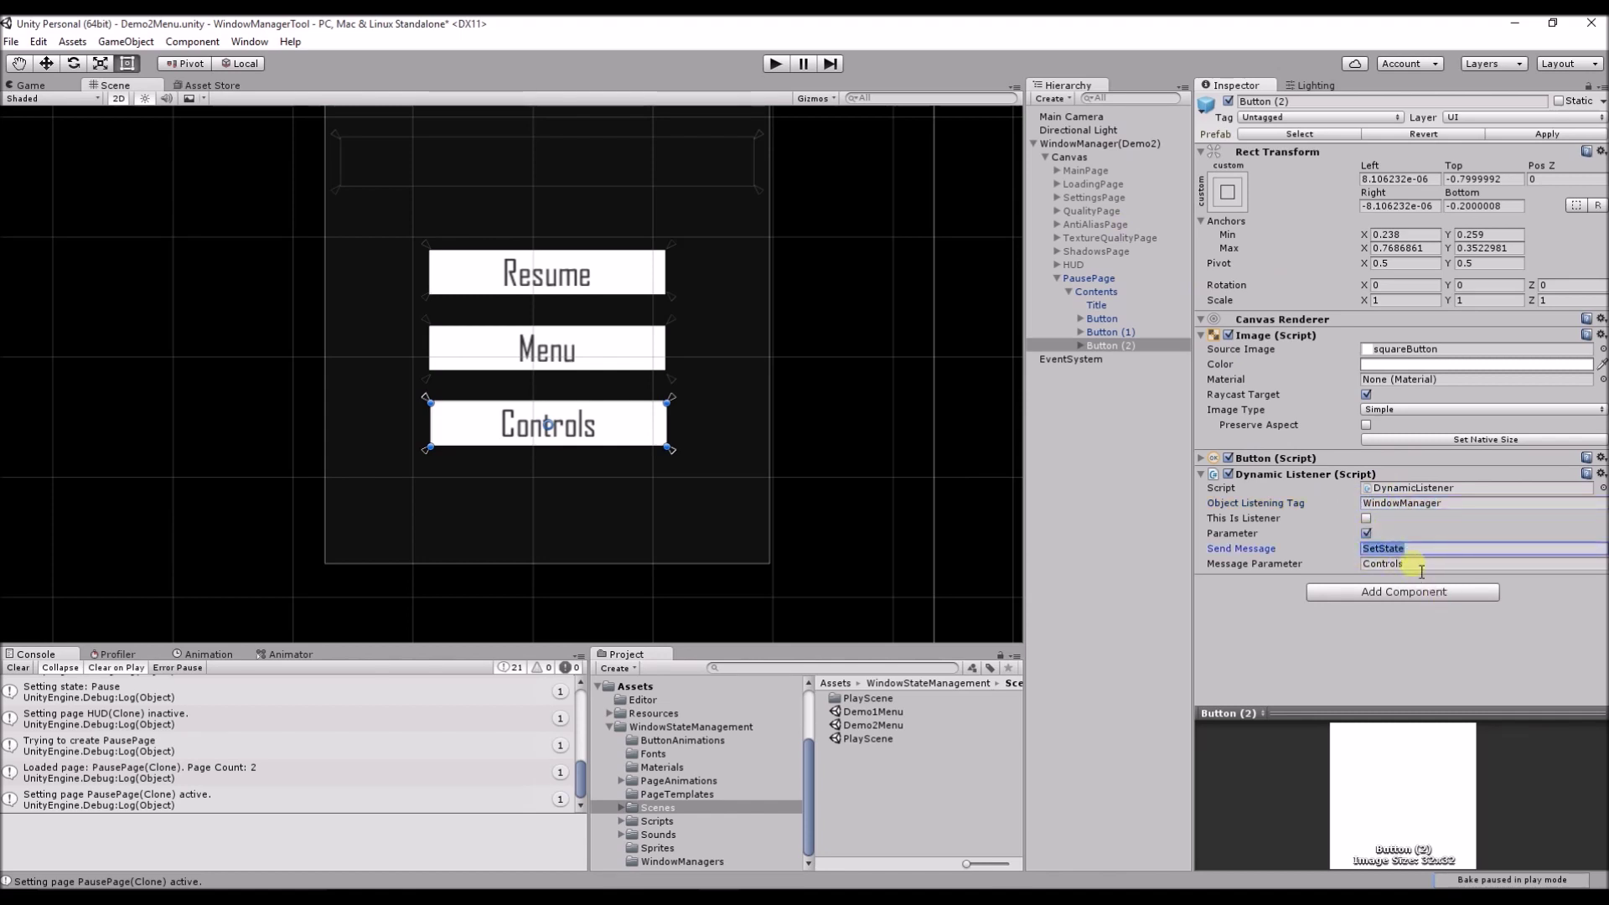
left_click(1421, 566)
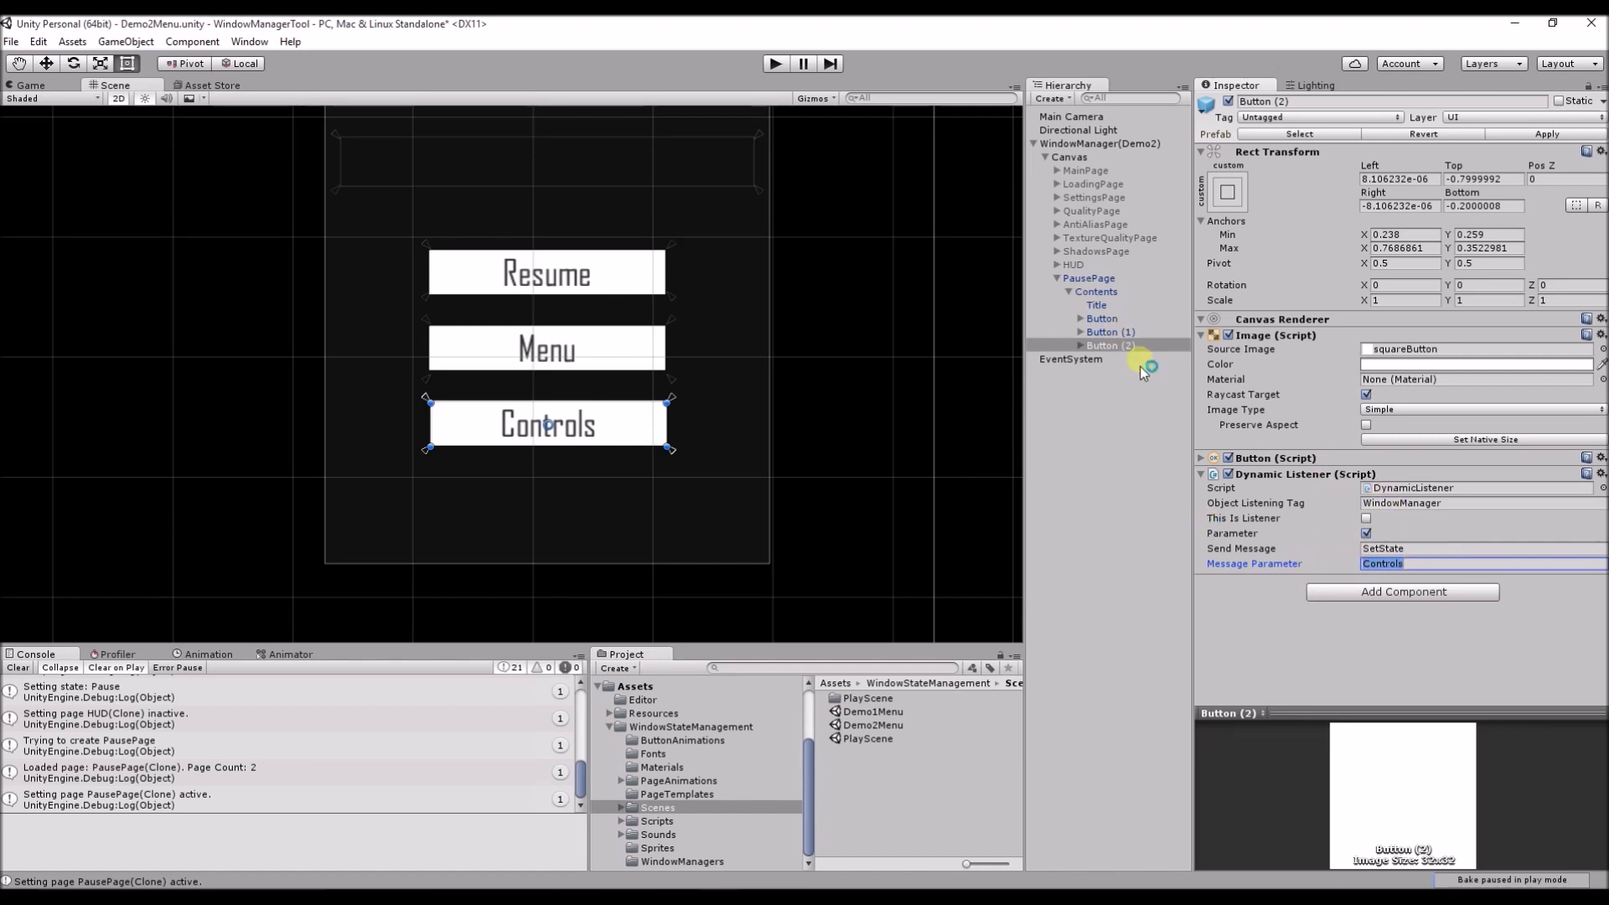
scroll(857, 321, "down", 2)
middle_click_drag(857, 321, 906, 298)
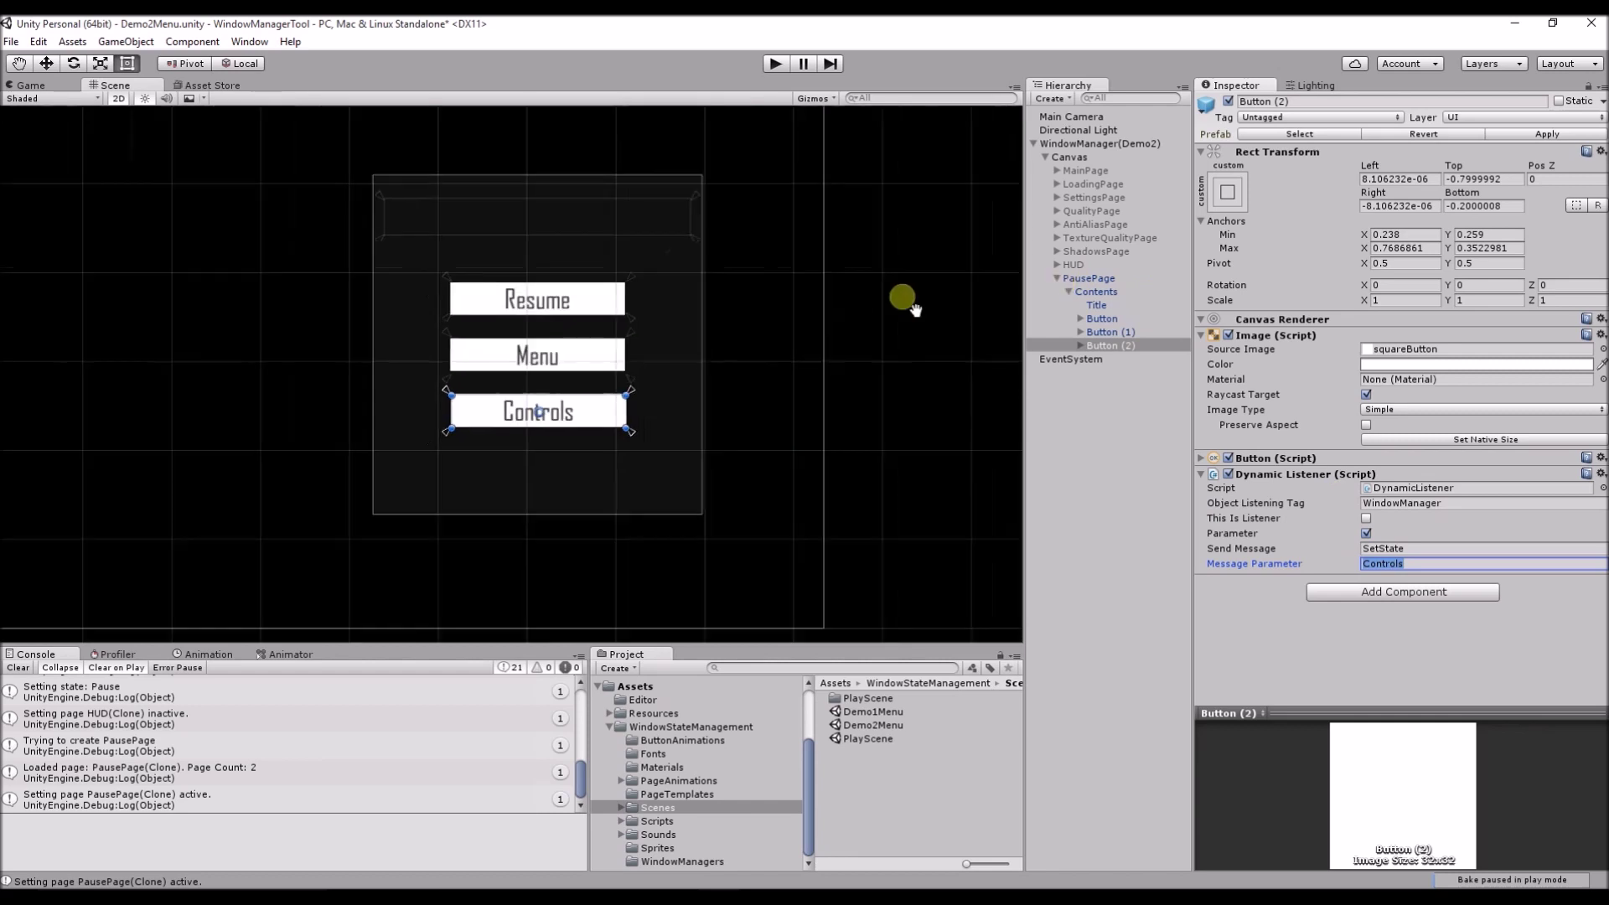
Step: Select PausePage, applying its prefab changes, and centre the pause panel in the scene view
left_click(1073, 265)
left_click(1057, 278)
left_click(1081, 278)
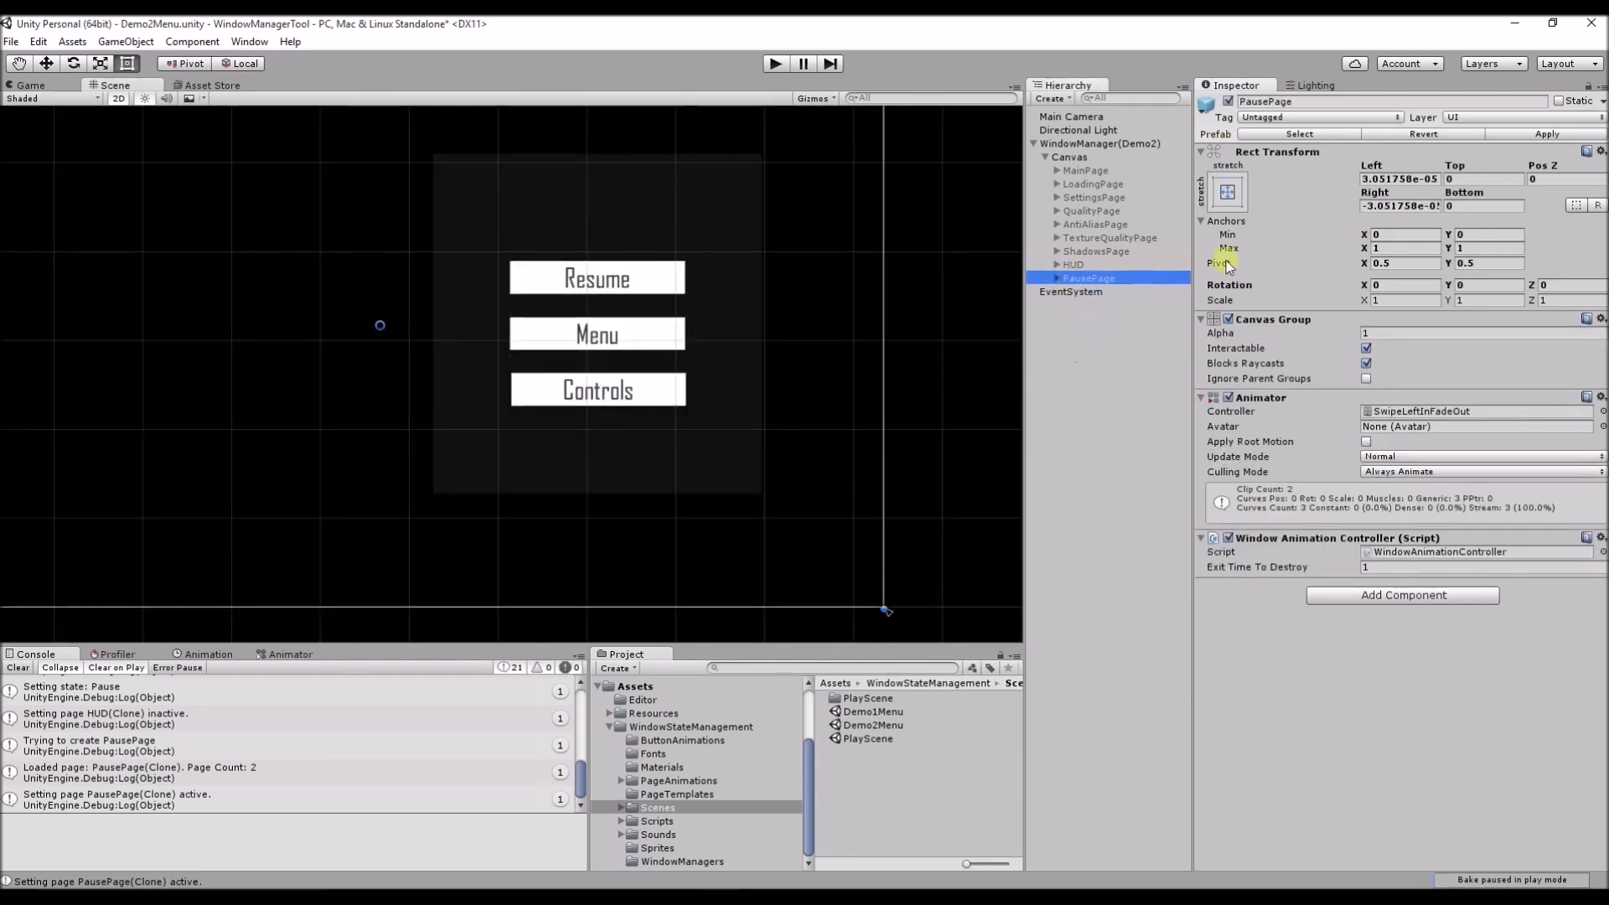
left_click(1509, 138)
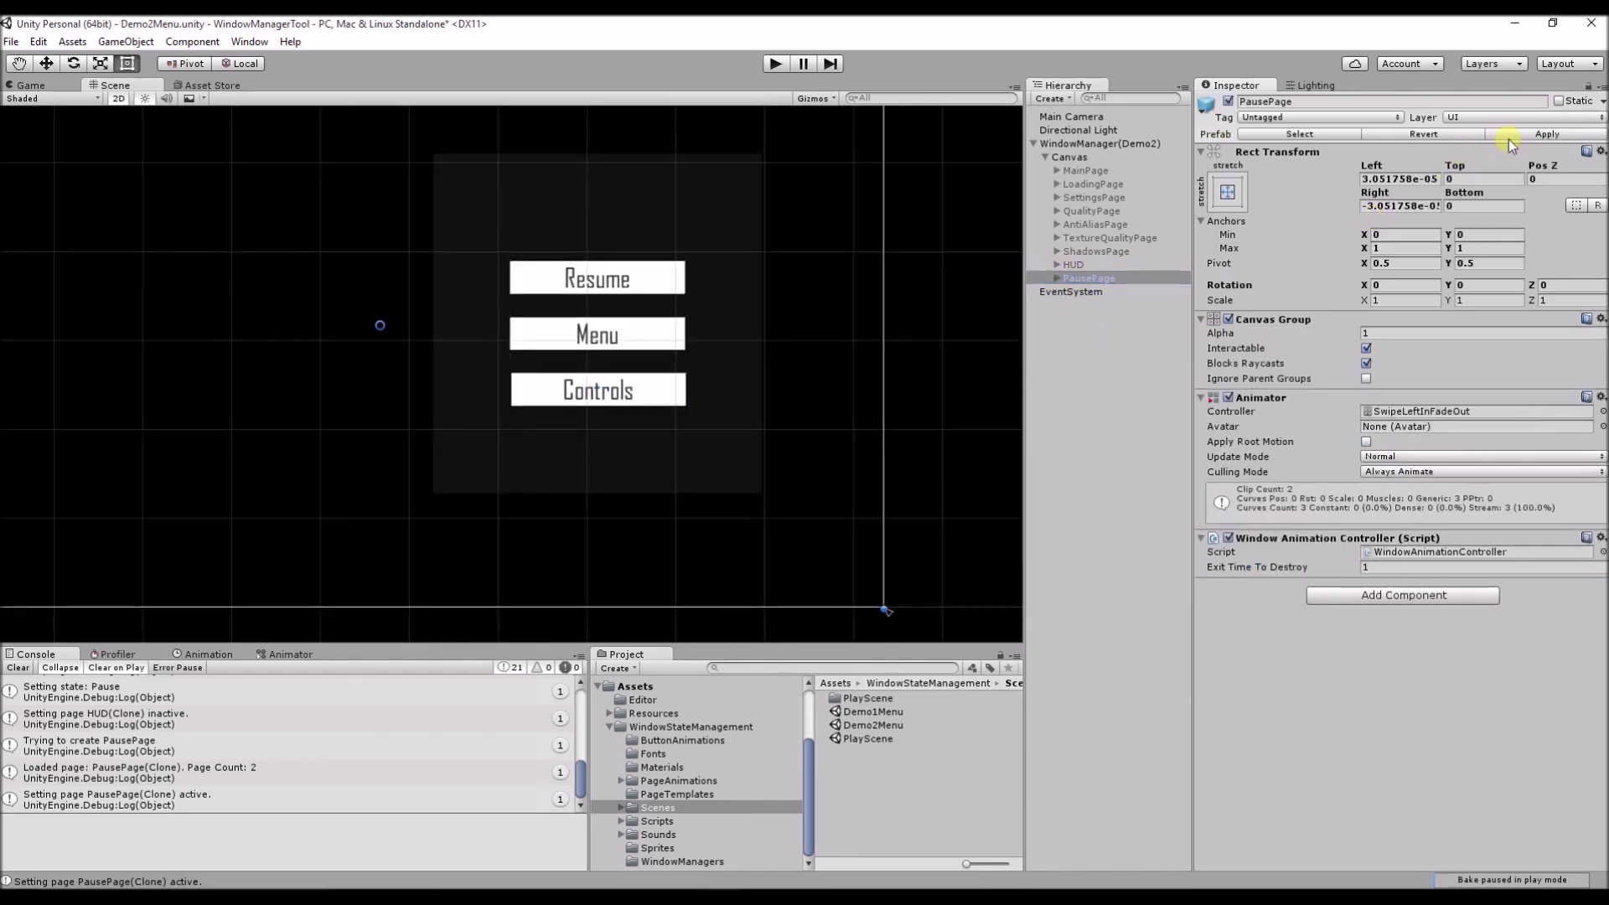
middle_click_drag(718, 325, 926, 392)
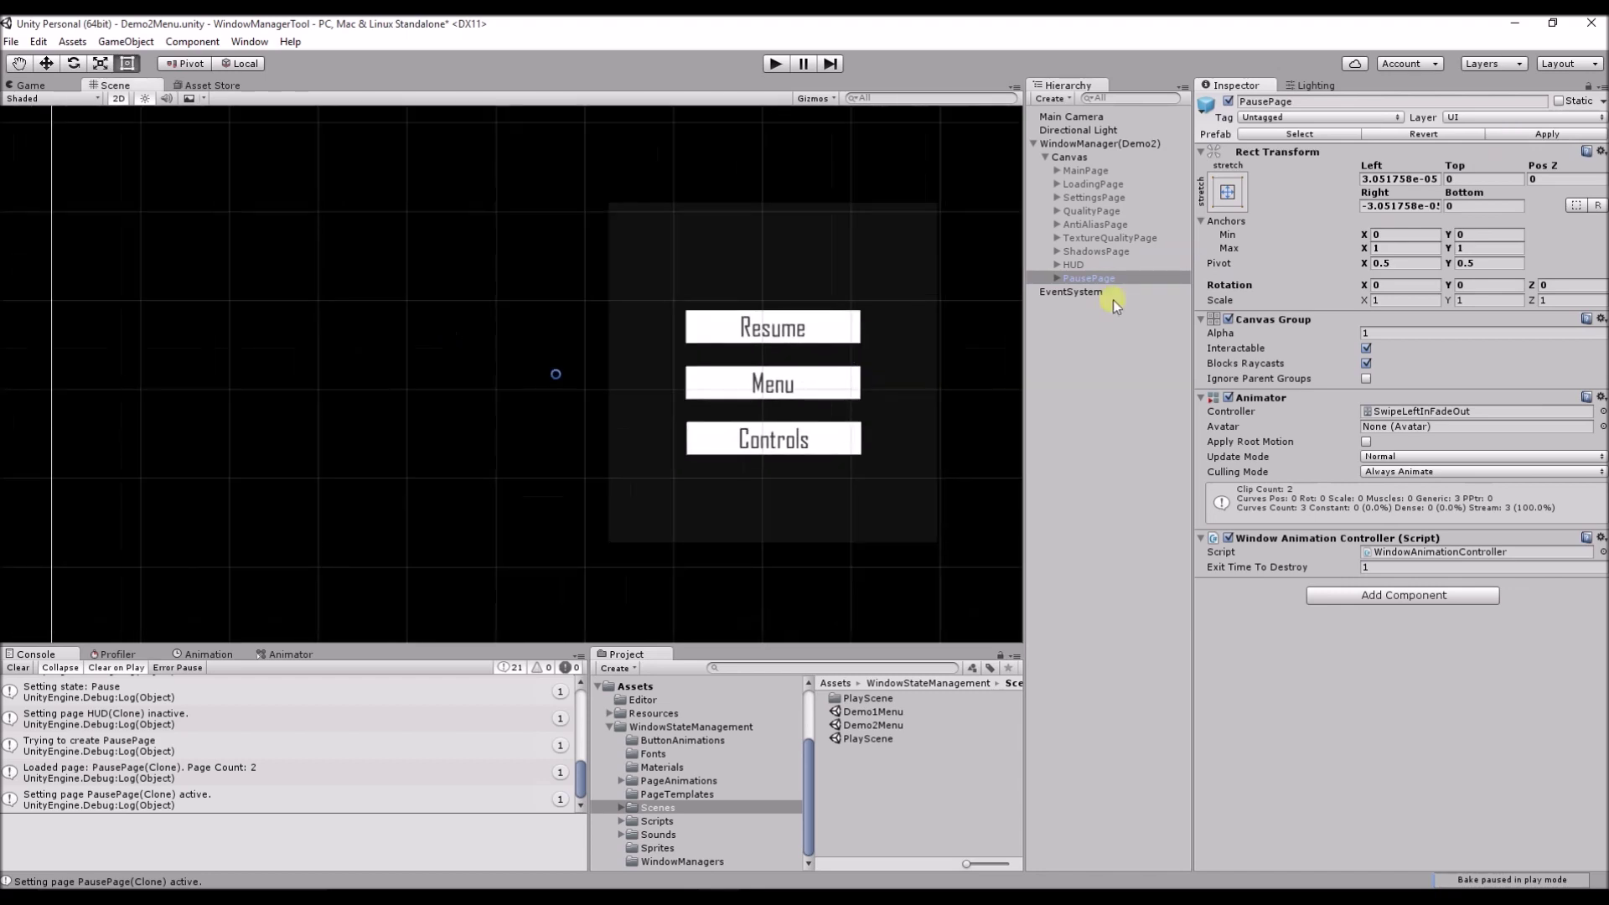
left_click(1072, 280)
Step: Duplicate PausePage, deactivate the original, and rename the copy ControlsPage
key("ctrl+d")
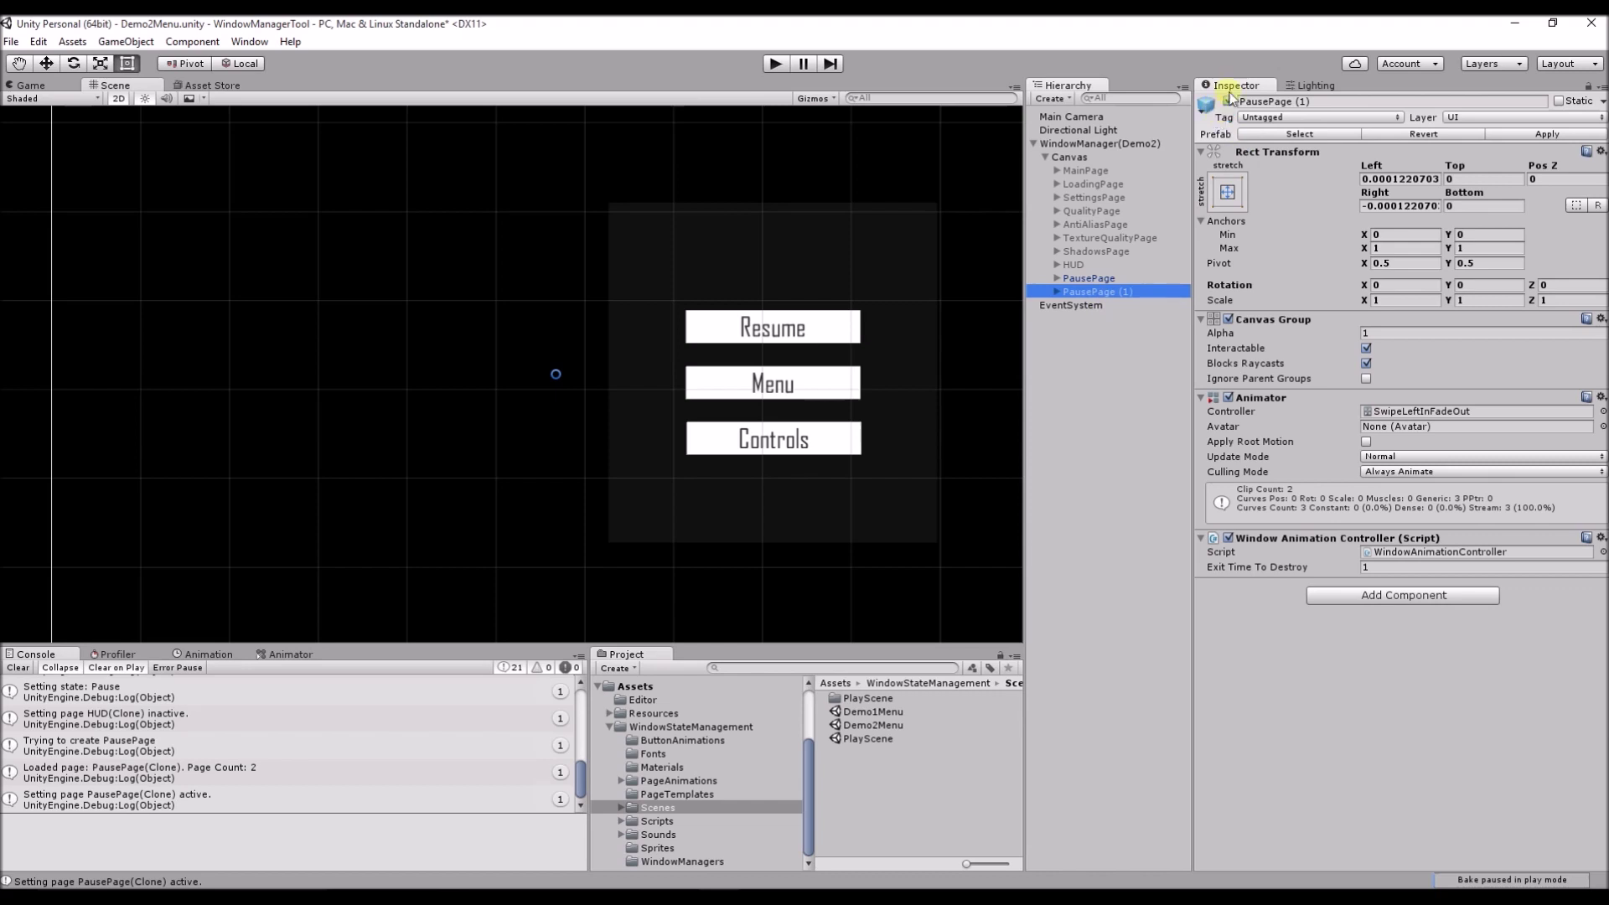
left_click(1098, 278)
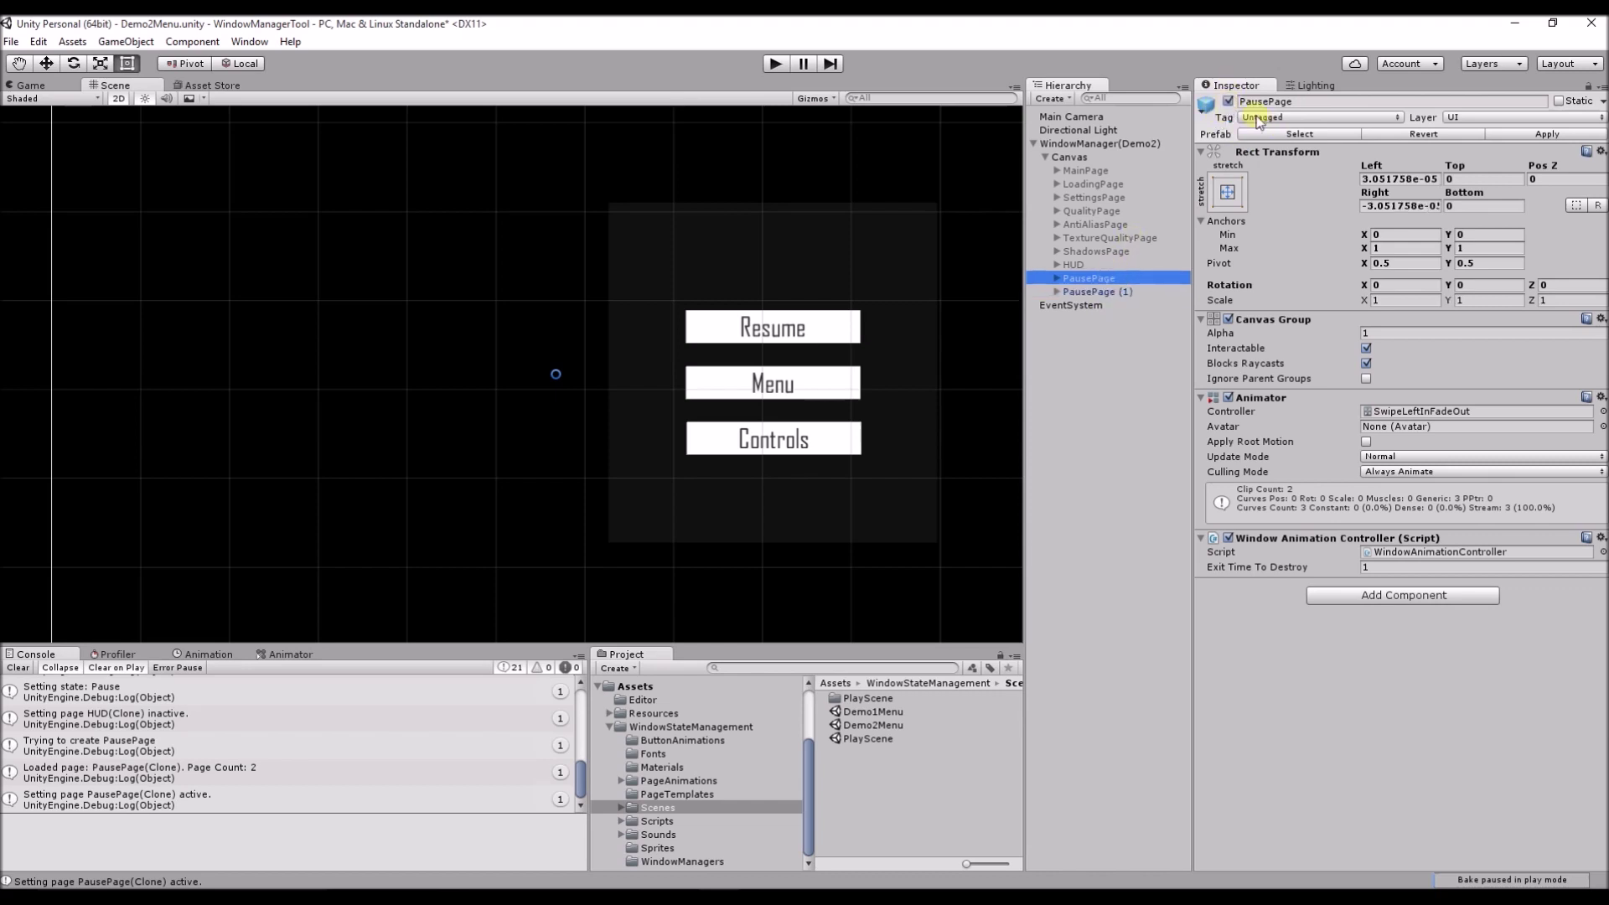
left_click(1229, 101)
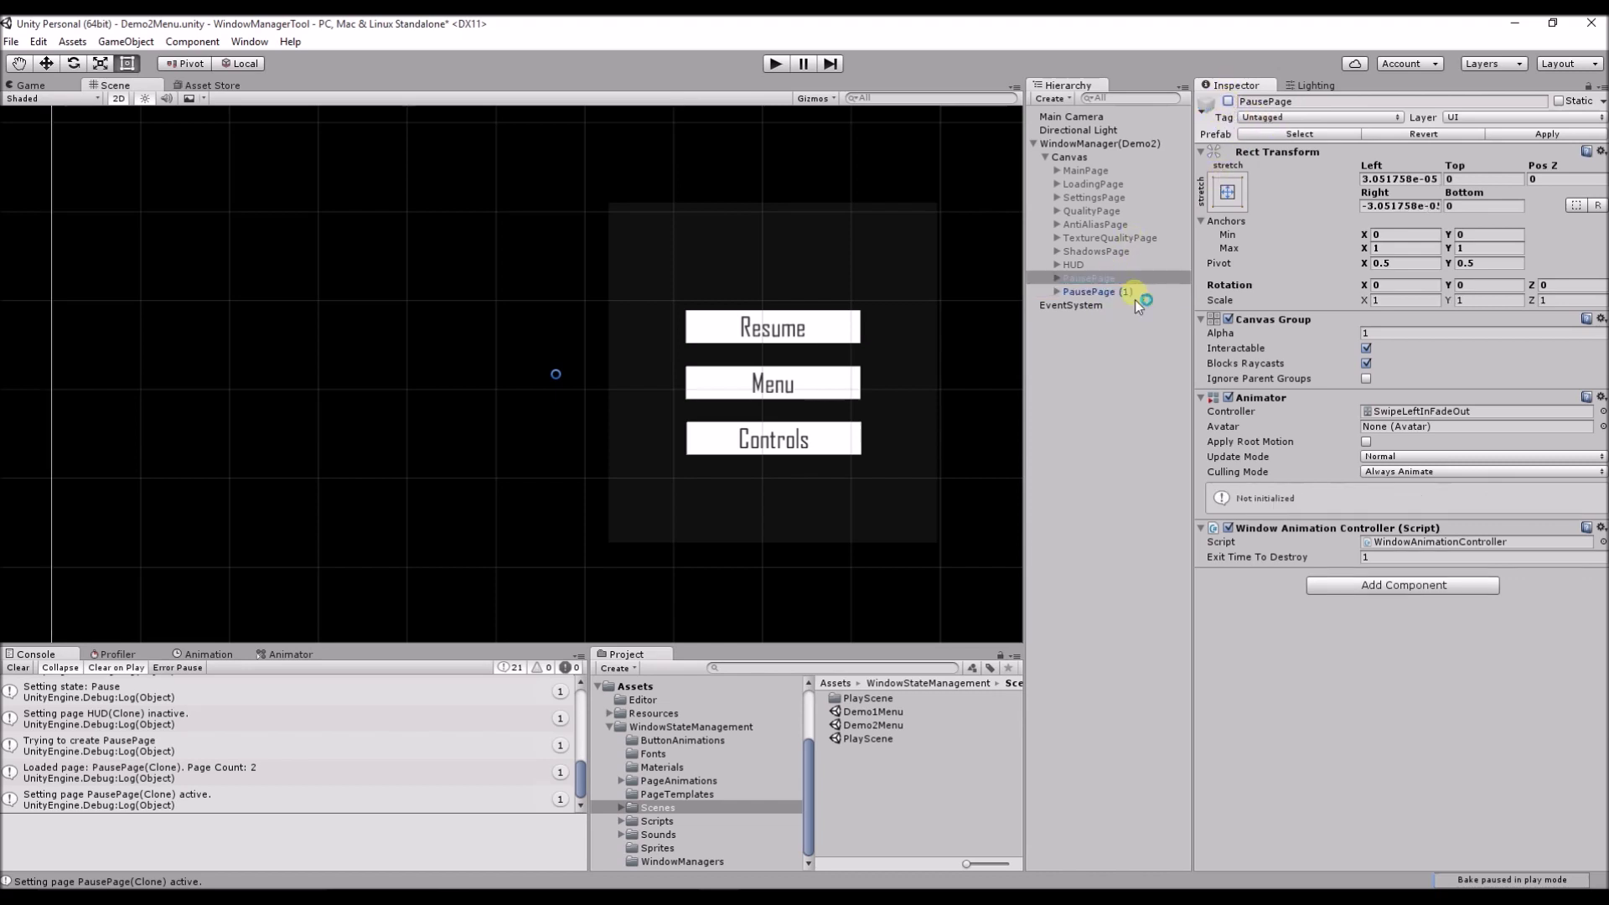
left_click(1114, 292)
left_click(1057, 291)
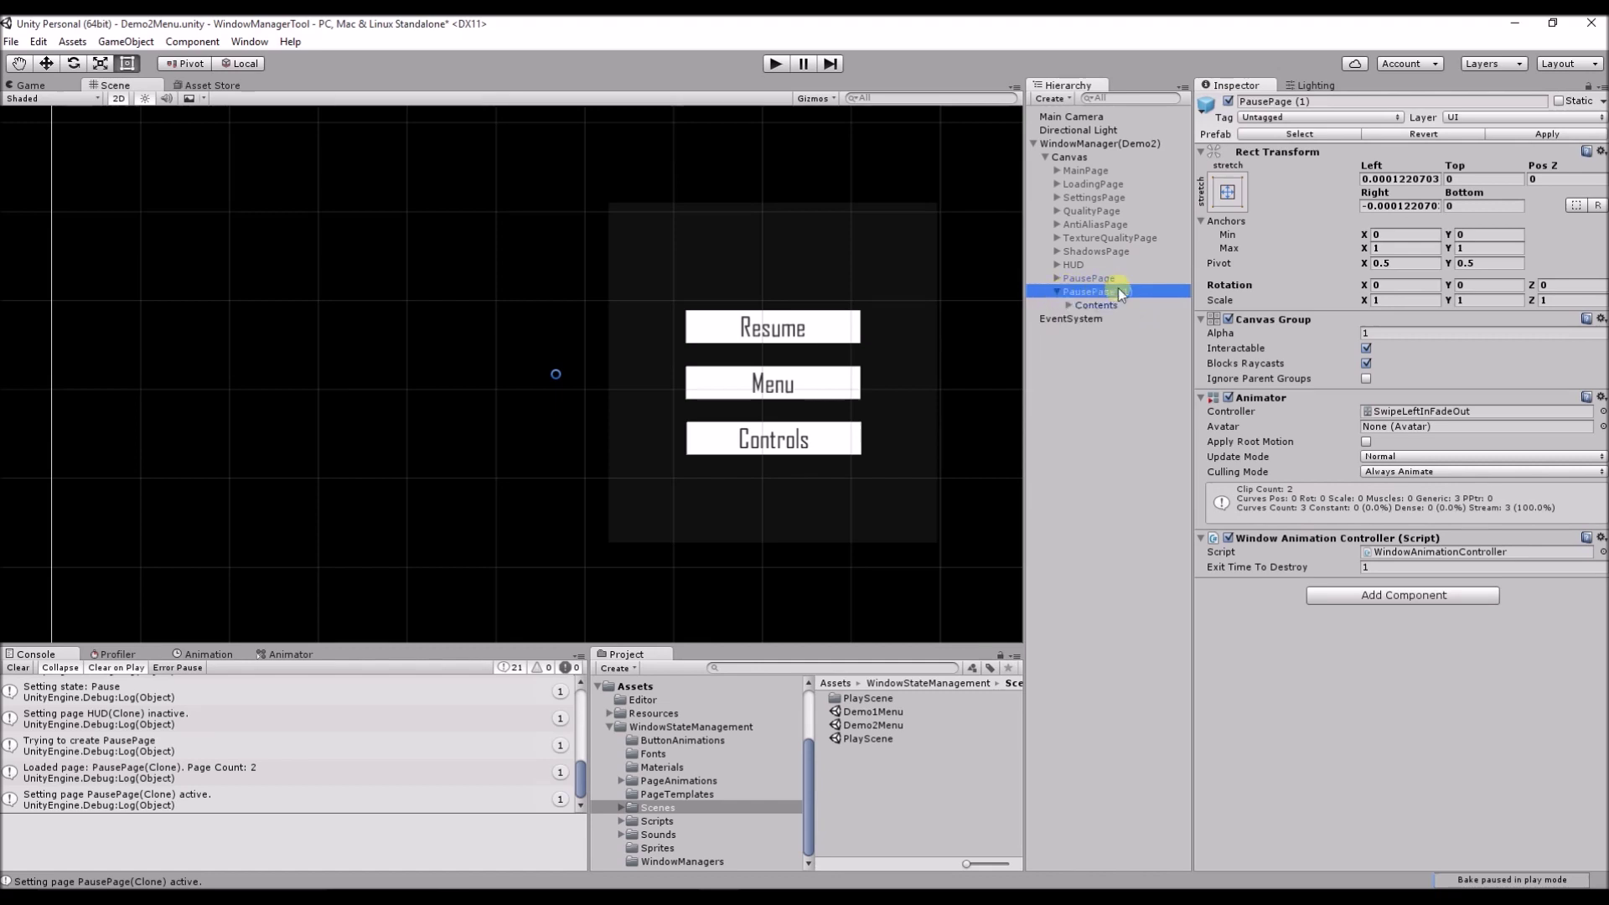
left_click(1323, 102)
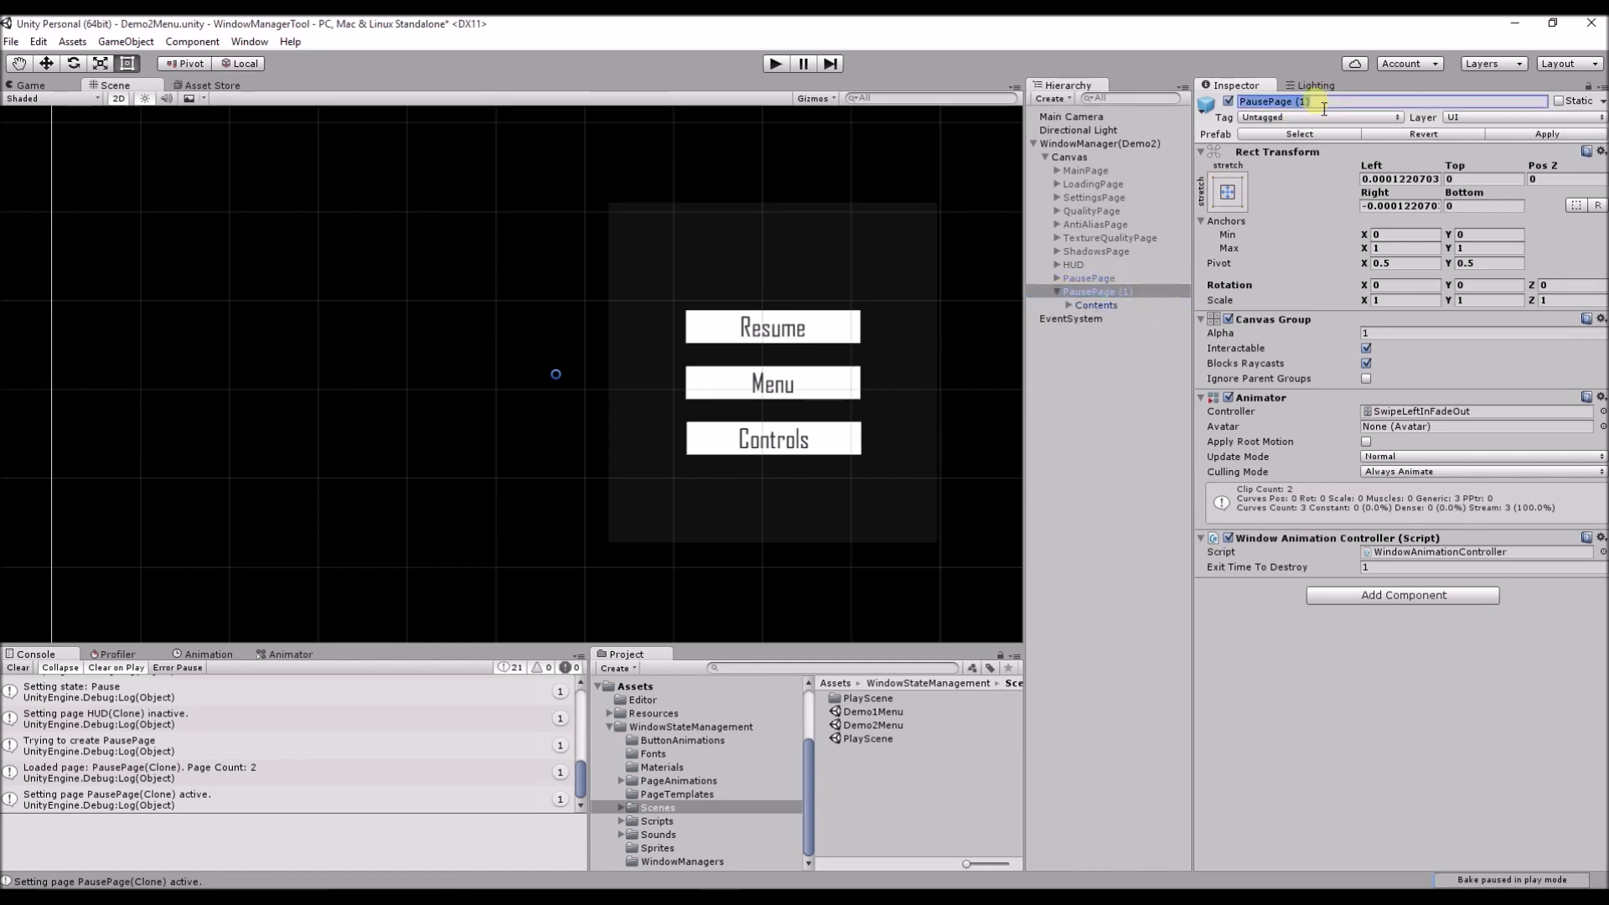
type("ControlsPage")
Step: Move ControlsPage's Contents panel left and pull its top-left anchor to the panel corner
left_click(1069, 305)
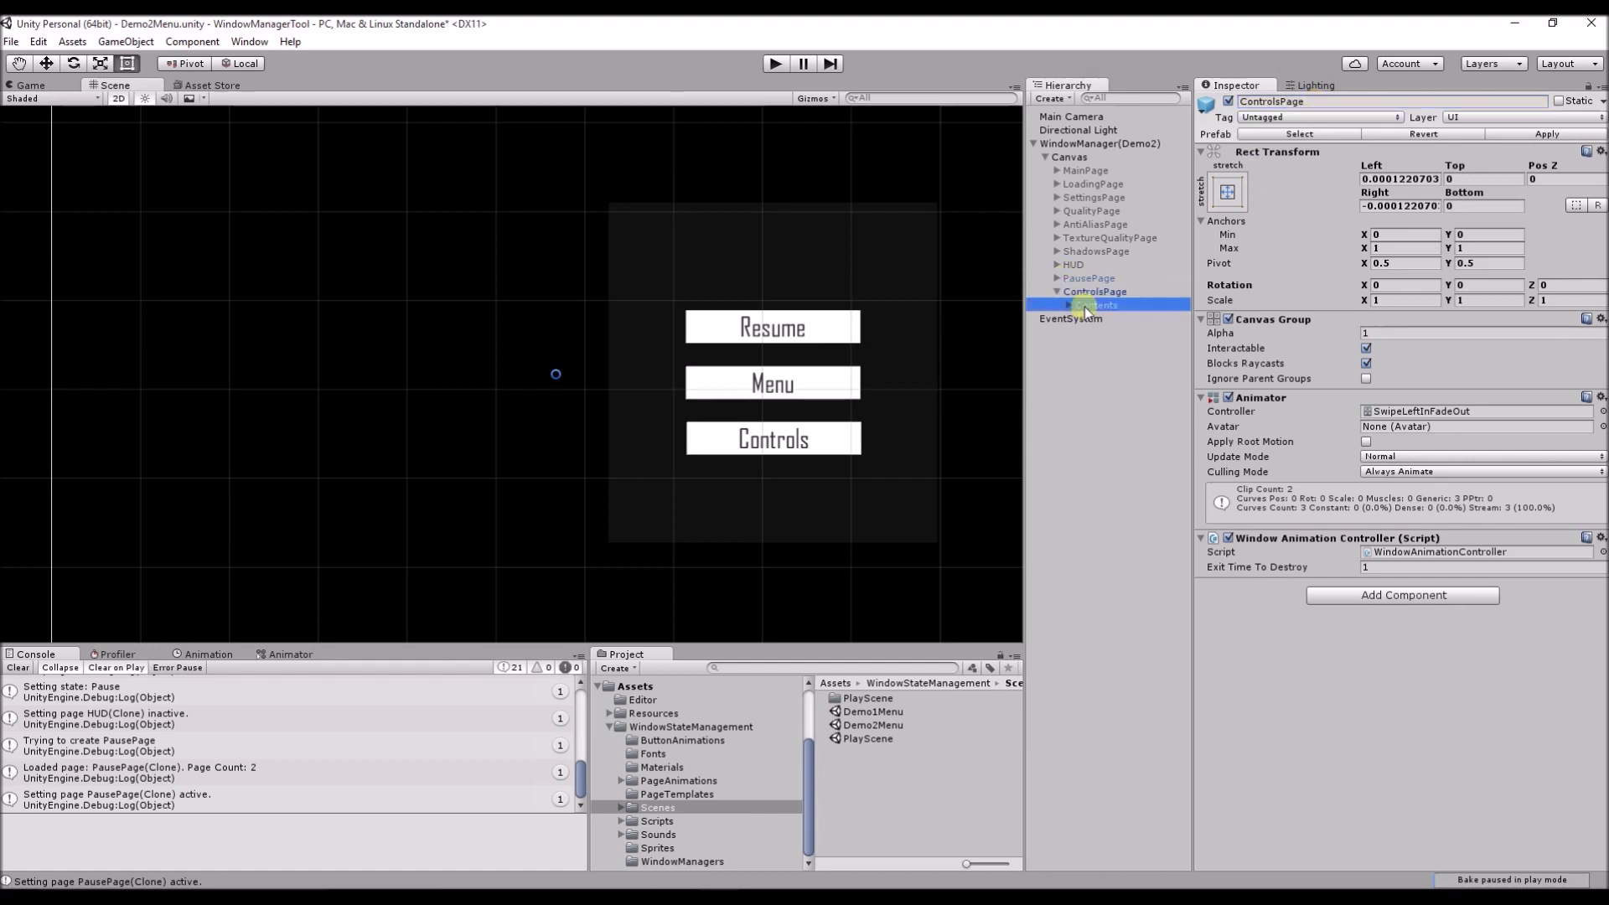
left_click_drag(880, 280, 435, 276)
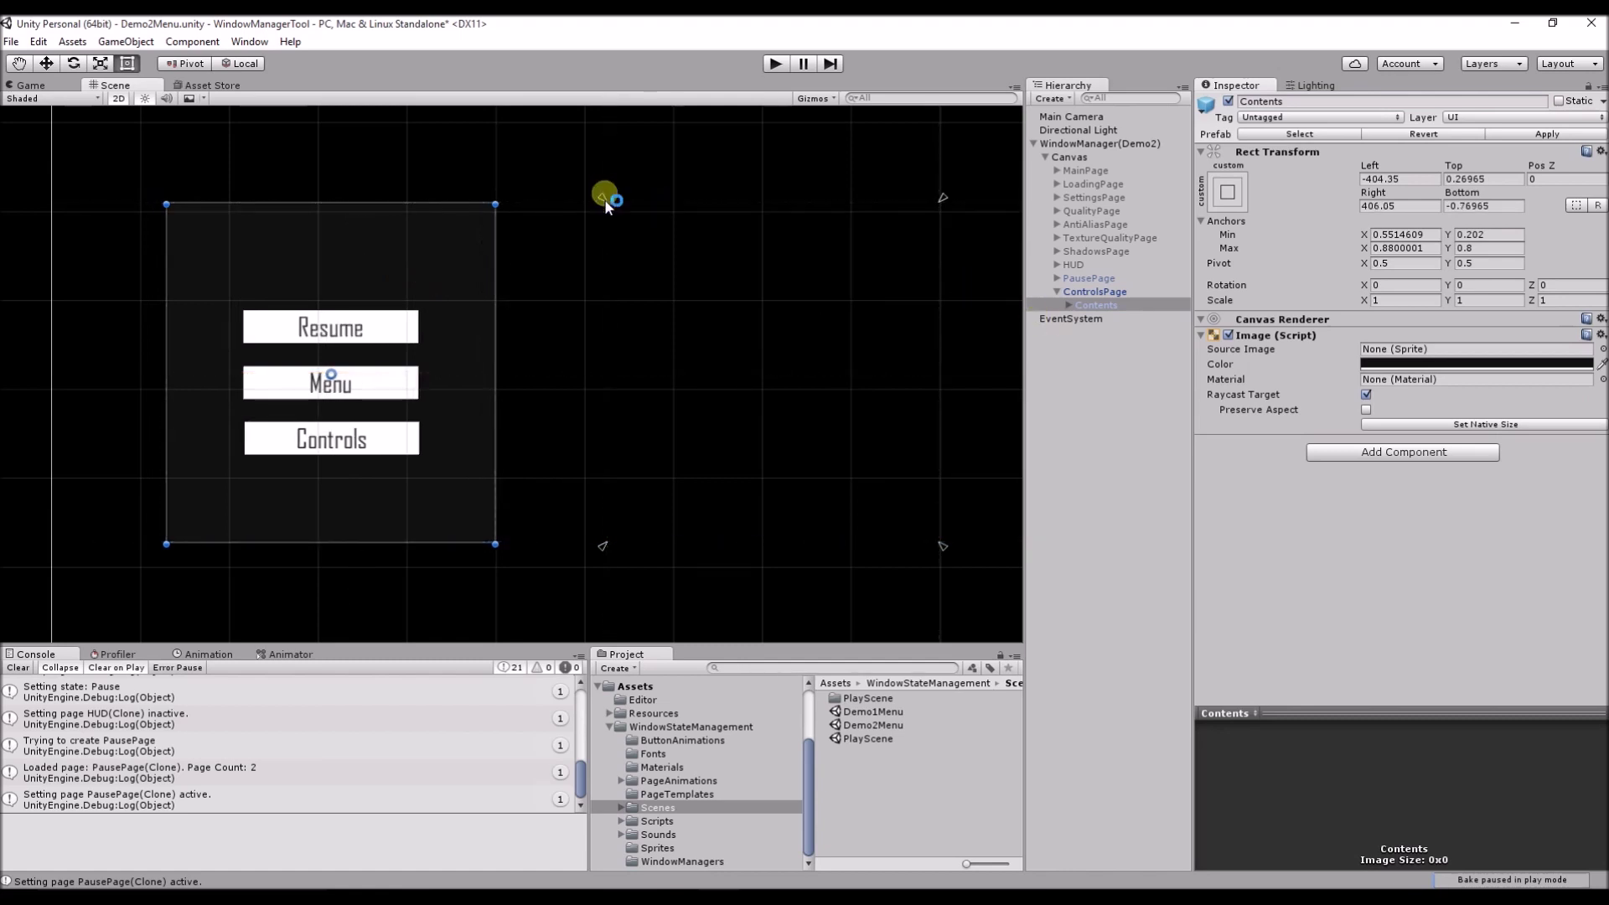
left_click_drag(603, 198, 454, 237)
left_click(454, 237)
left_click_drag(595, 205, 168, 196)
Step: Fit the Contents bottom-right anchor and change the title from Game Paused to Controls in CODE BOLD
left_click_drag(939, 547, 499, 549)
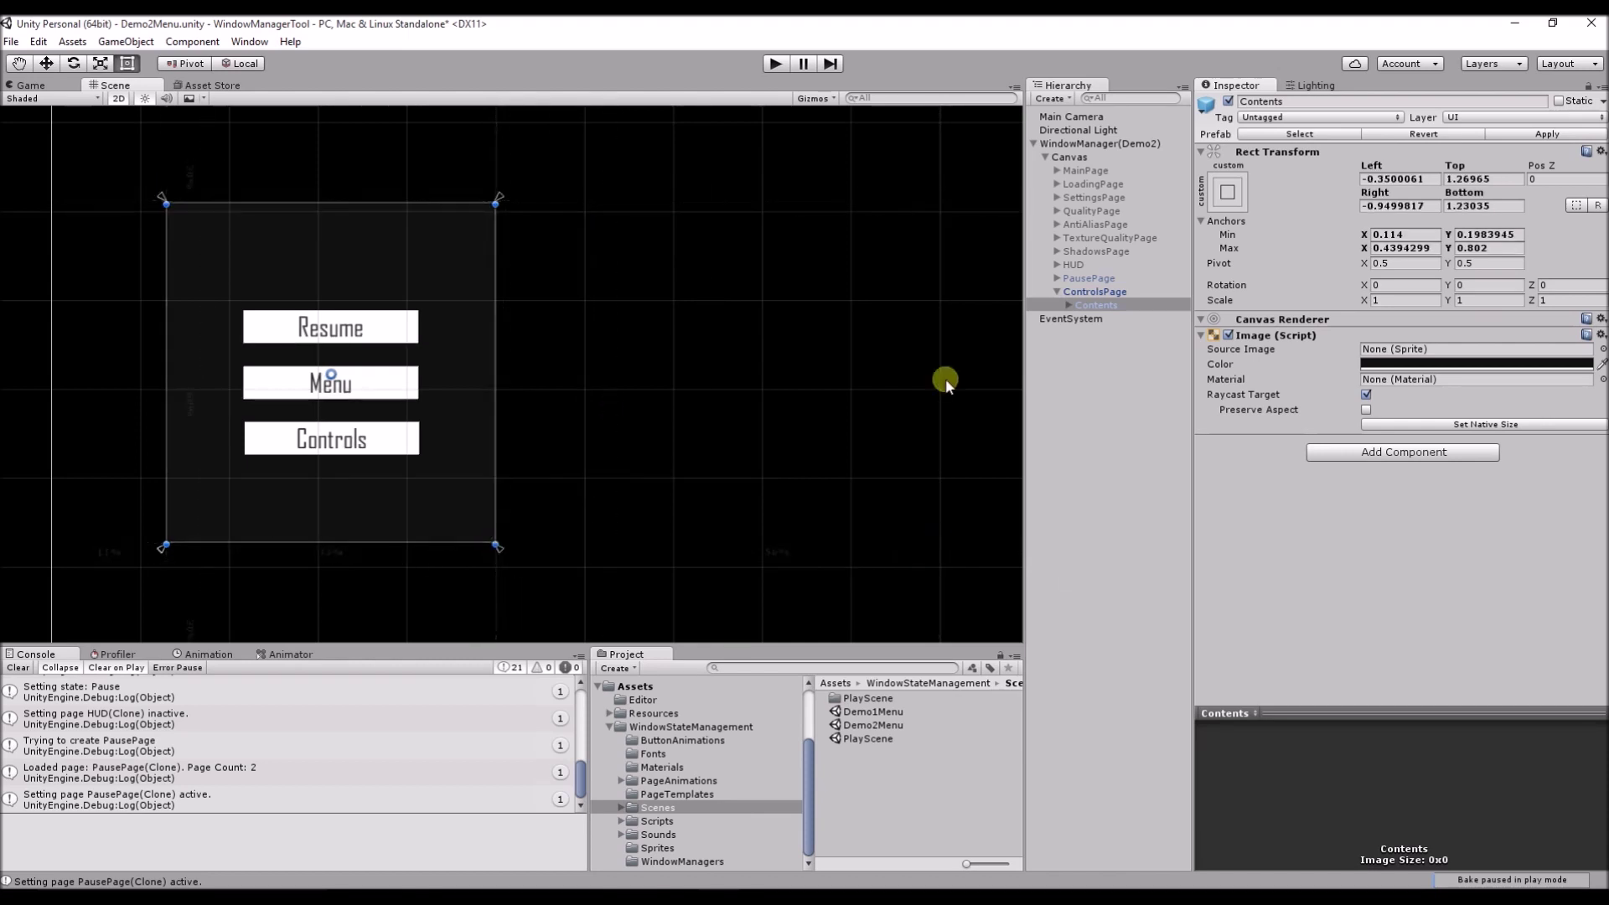
left_click(1069, 305)
left_click(1097, 319)
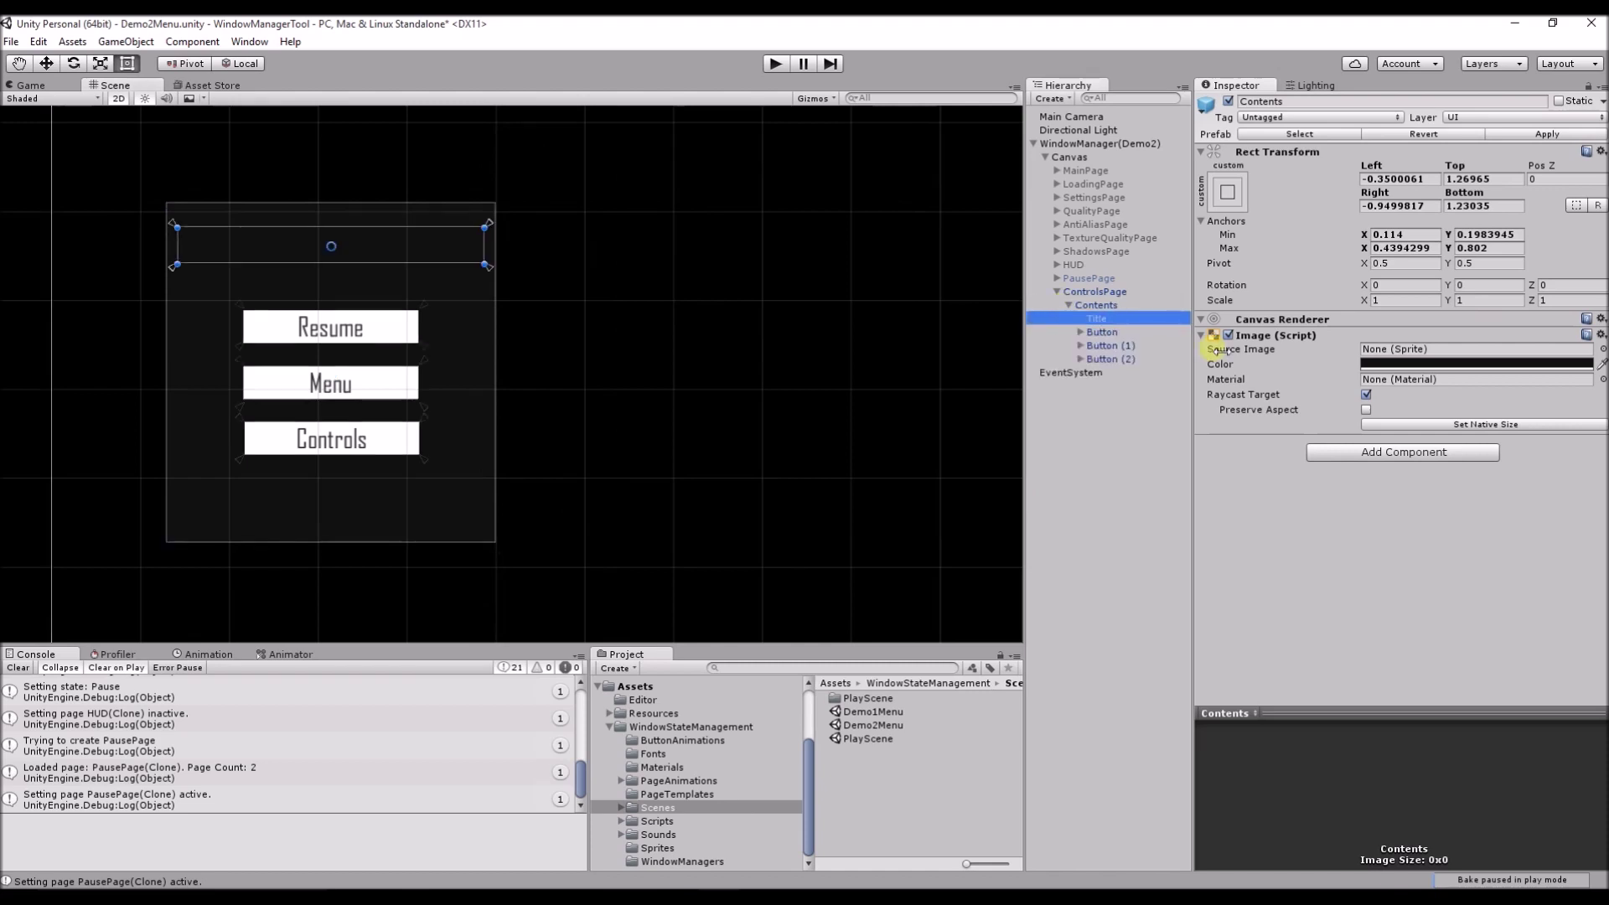
left_click(1322, 373)
key("BackSpace")
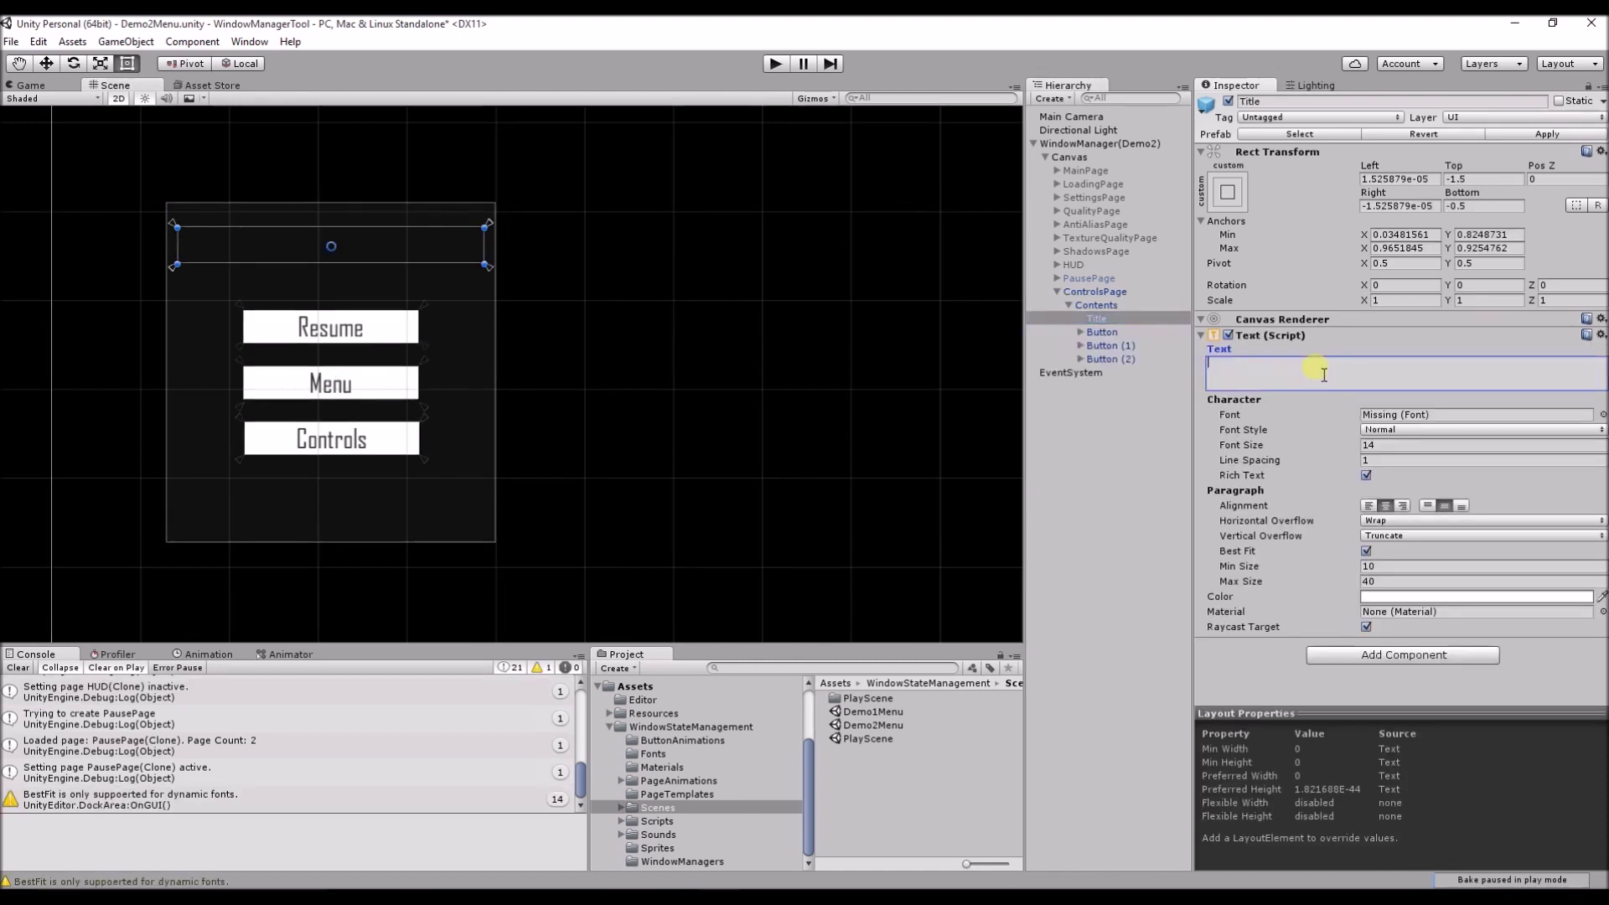
type("Controls")
left_click(1602, 415)
left_click(963, 470)
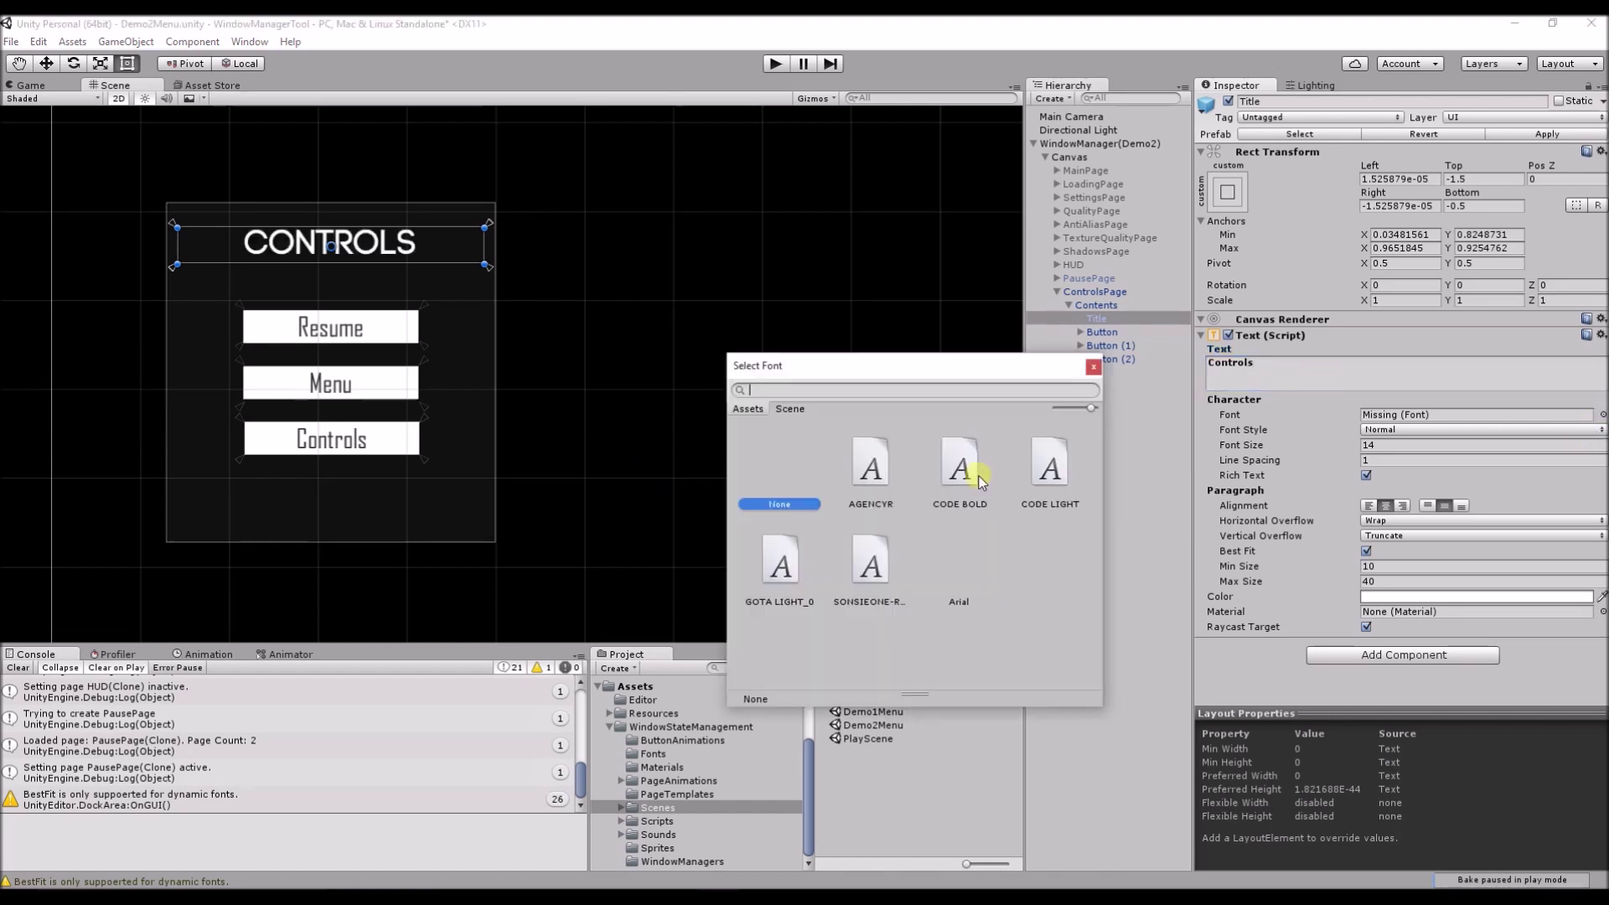
left_click(1094, 366)
Step: Delete the Resume and Menu buttons from ControlsPage, breaking the prefab when asked
left_click(1102, 332)
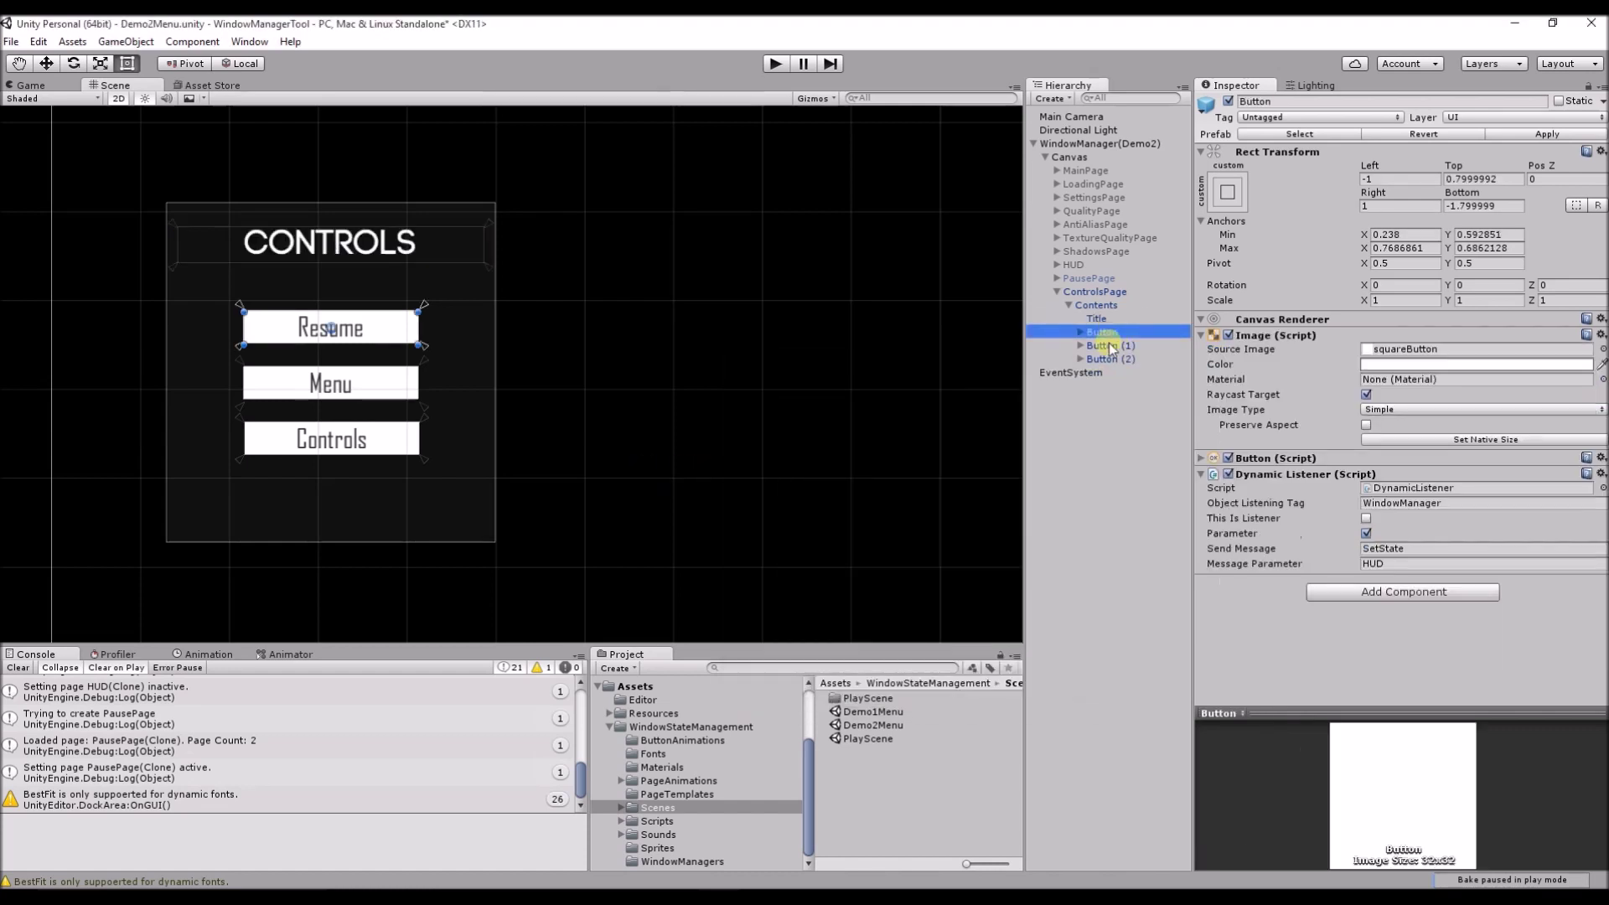
left_click(1111, 346, "ctrl")
right_click(1112, 346)
left_click(1131, 433)
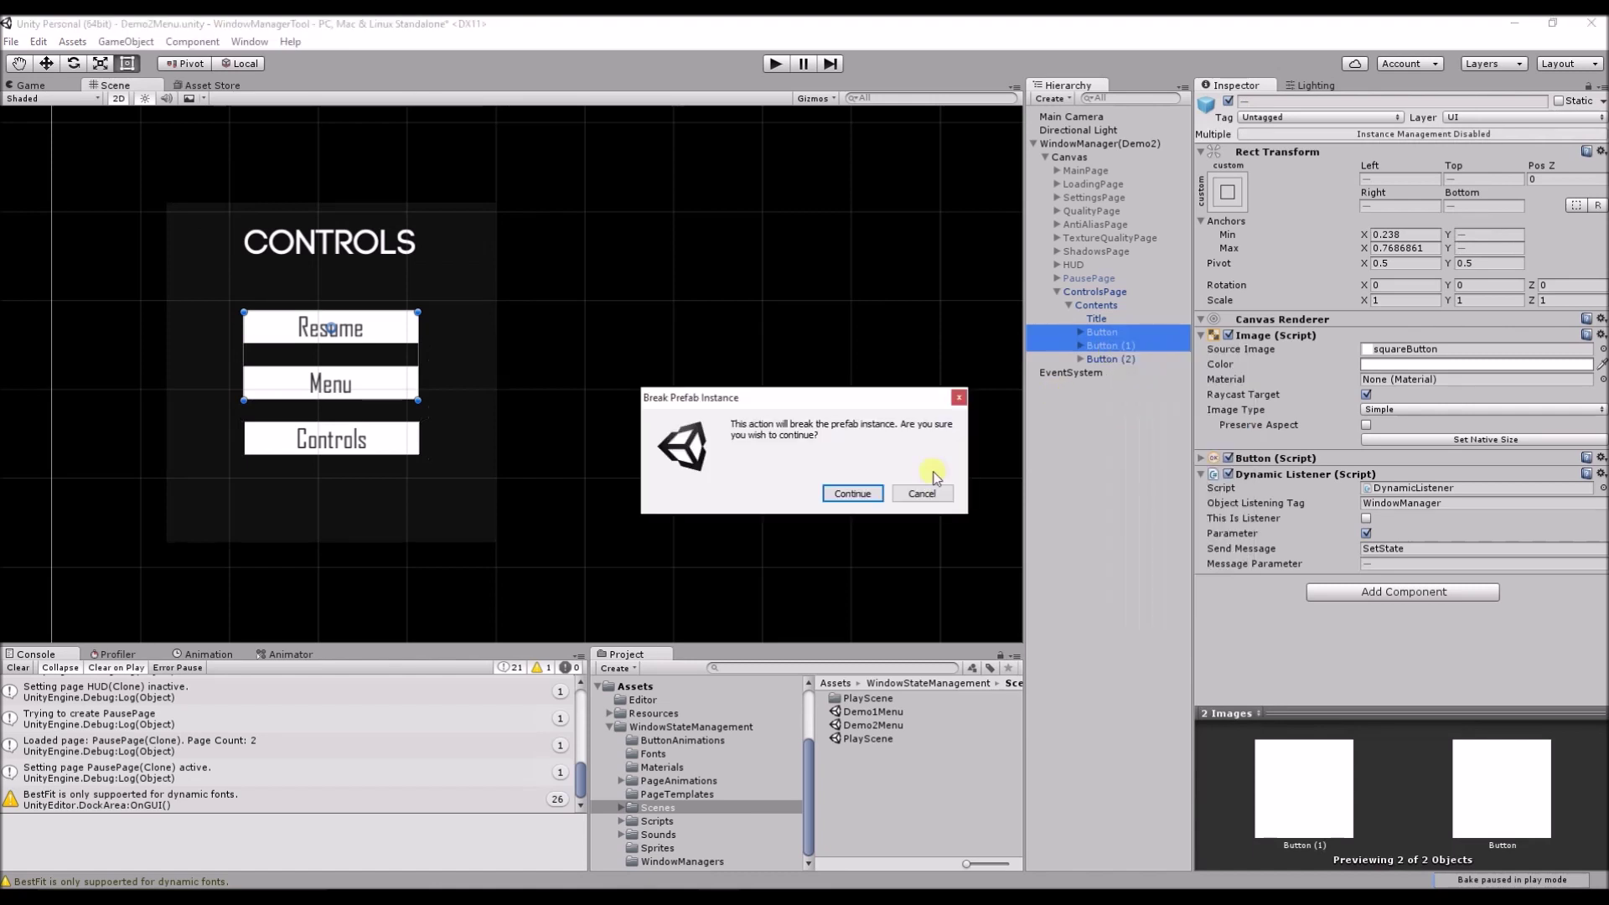
left_click(854, 494)
Step: Relabel the remaining Controls button as Back
left_click(1110, 333)
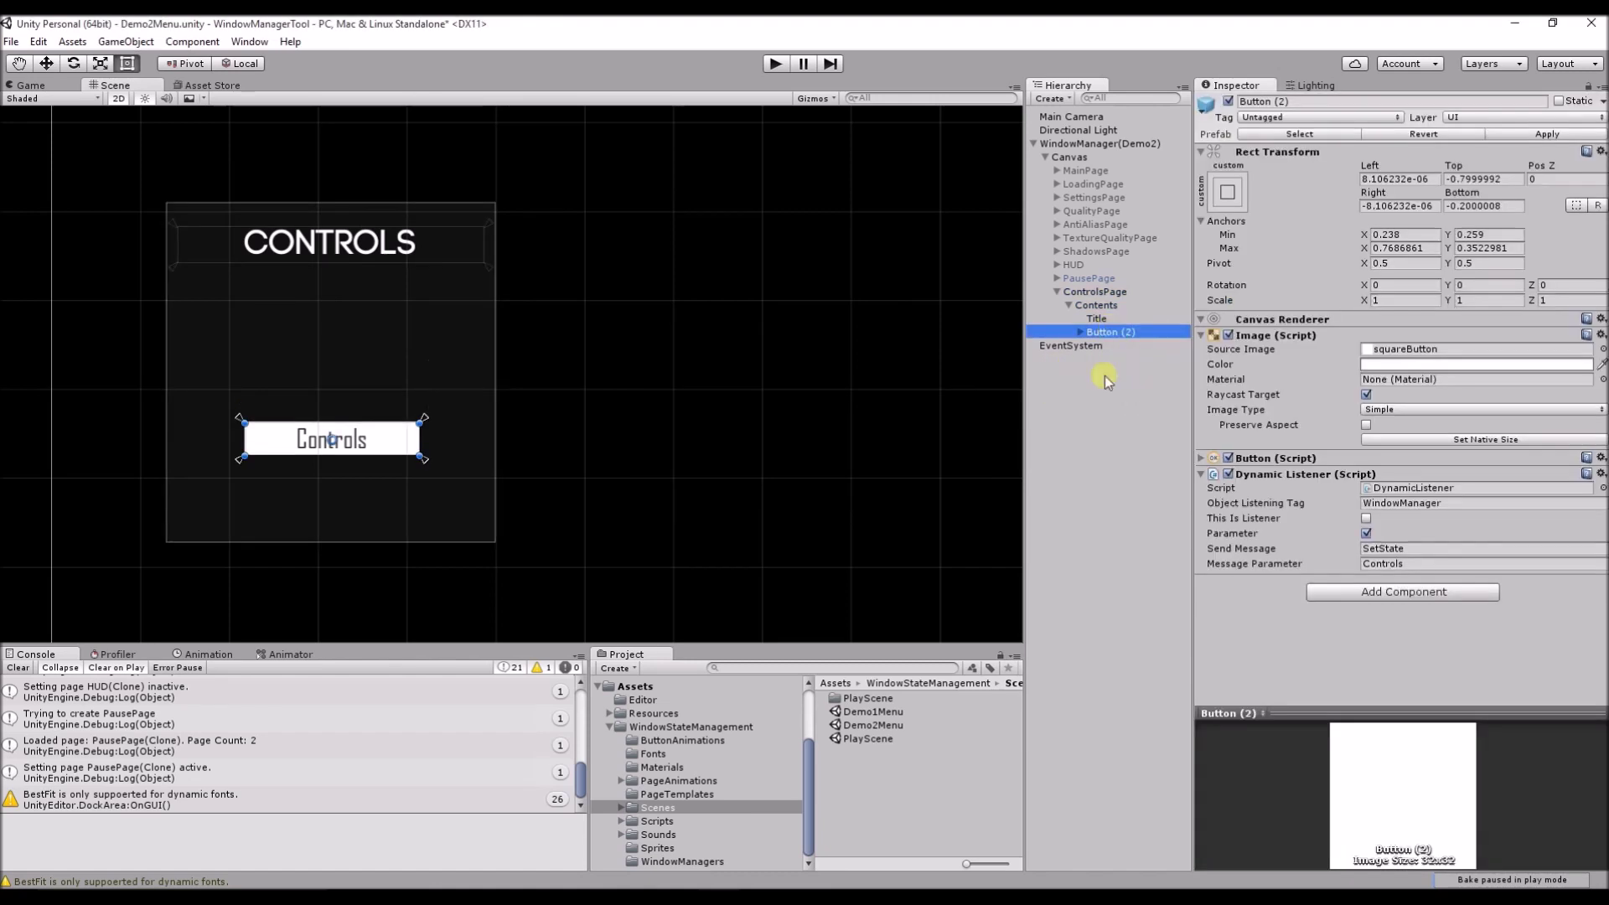
left_click(1081, 332)
left_click(1109, 346)
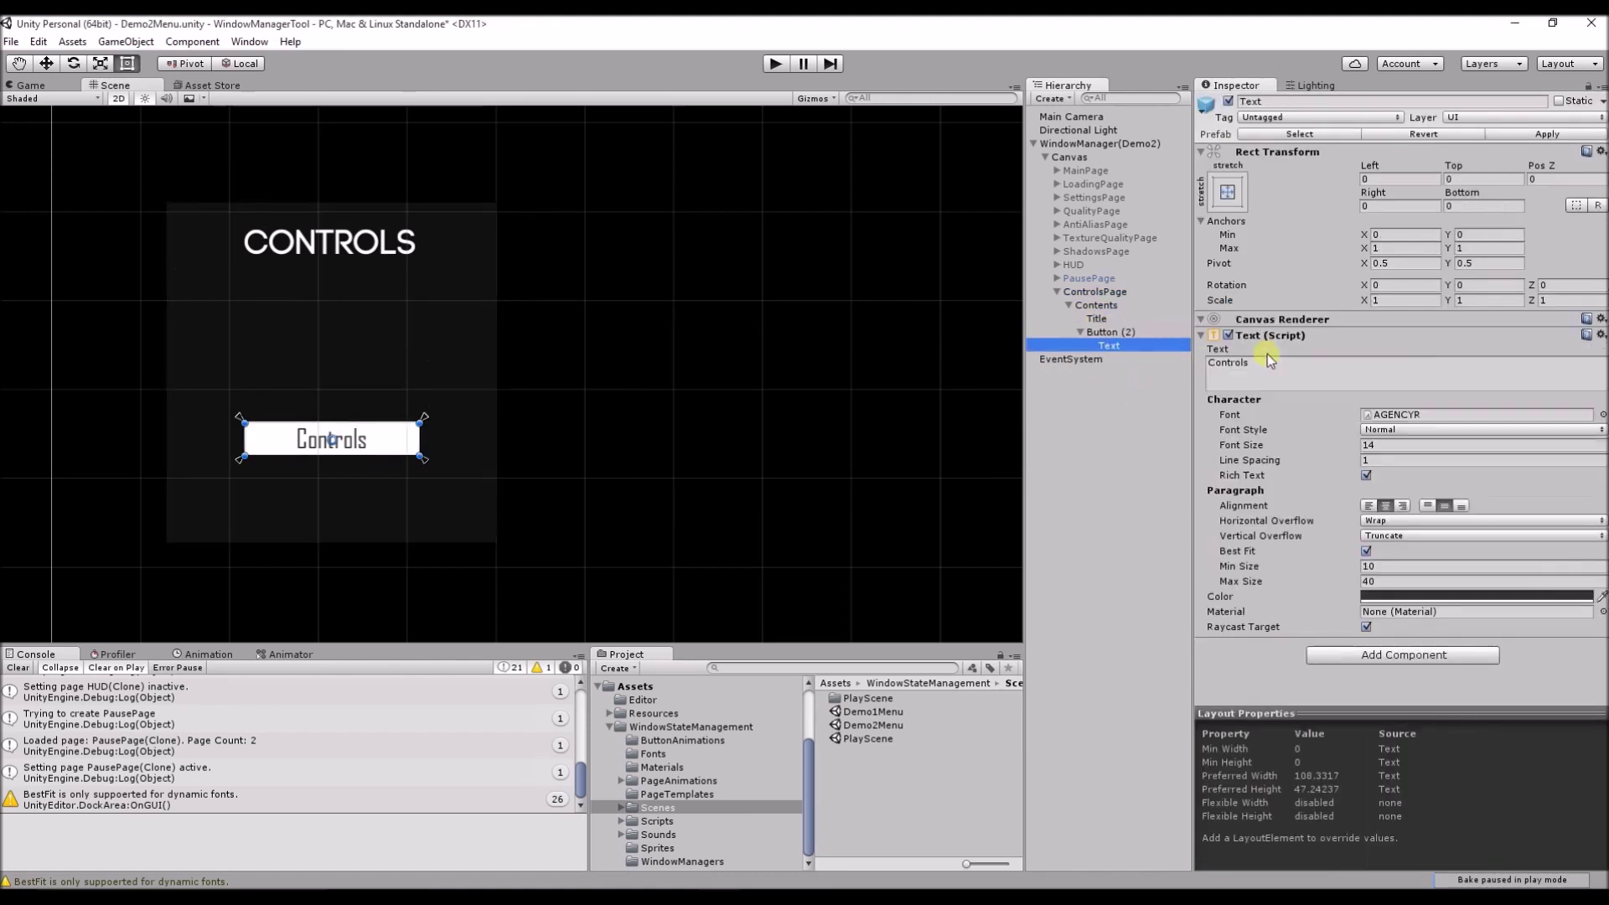
left_click(1280, 379)
type("Back")
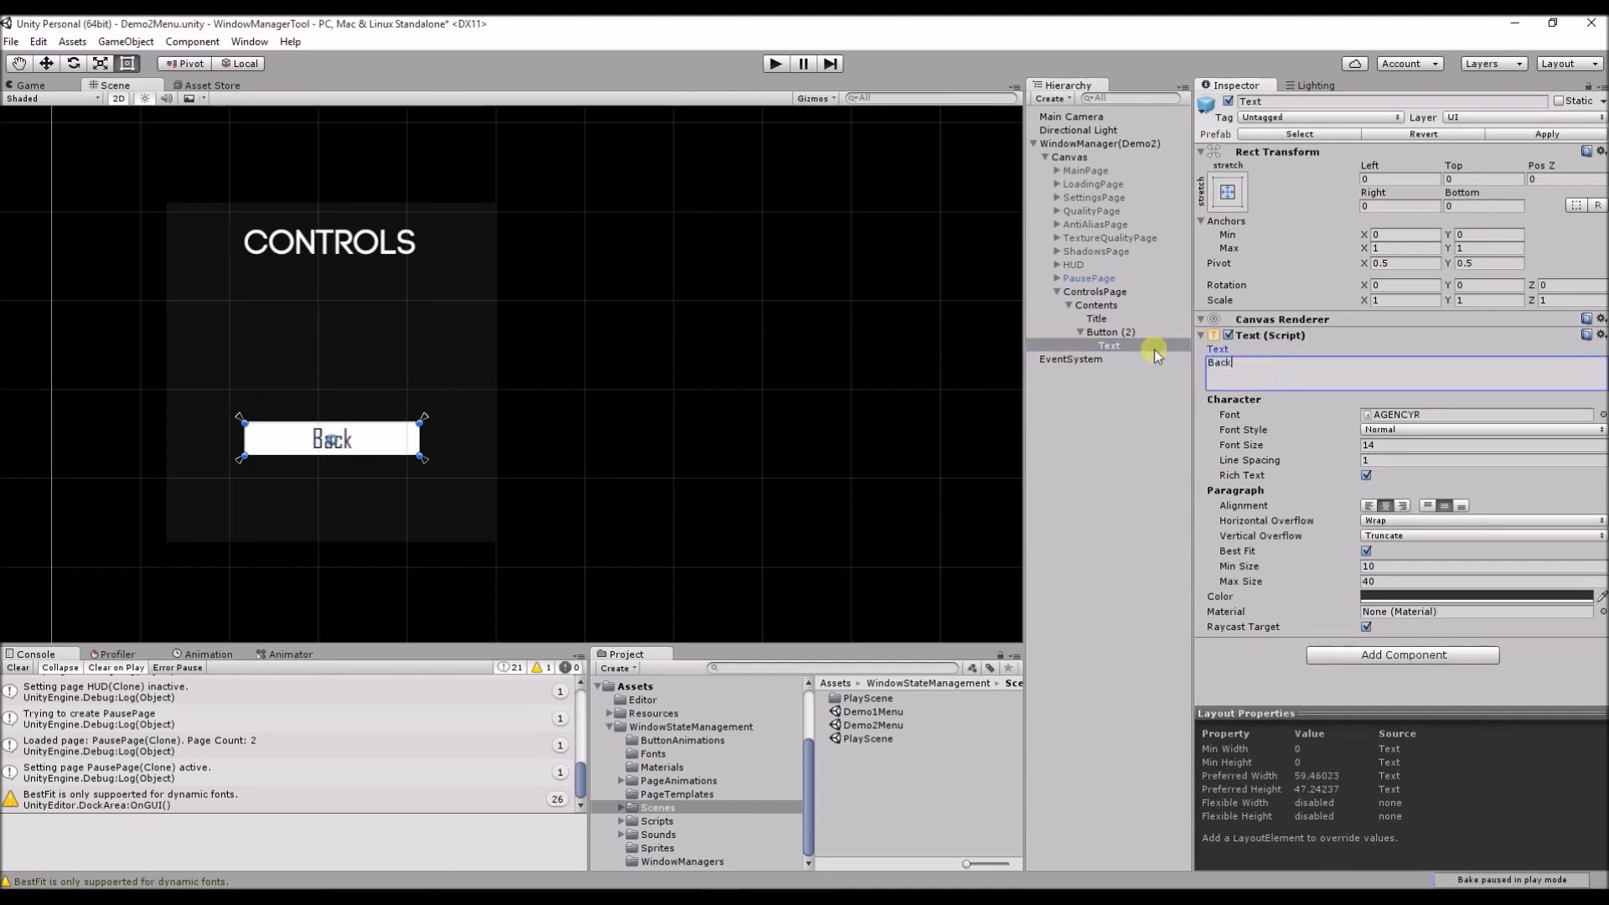
Step: Set the Back button's Message Parameter to Pause
left_click(1099, 333)
left_click(1080, 332)
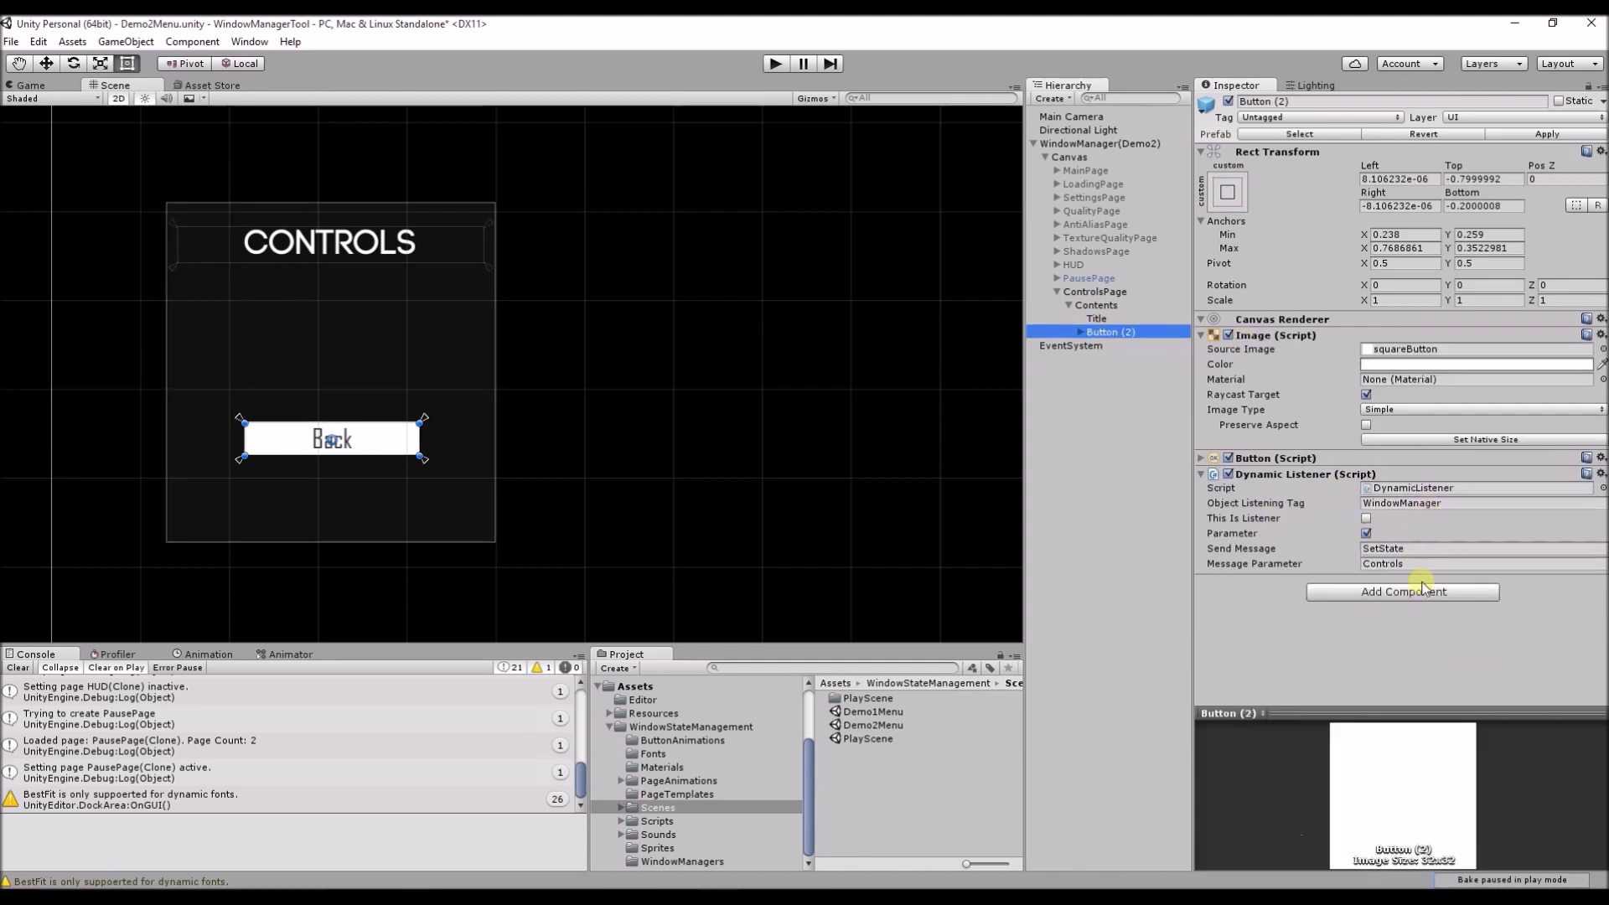
left_click(1427, 565)
type("Pause")
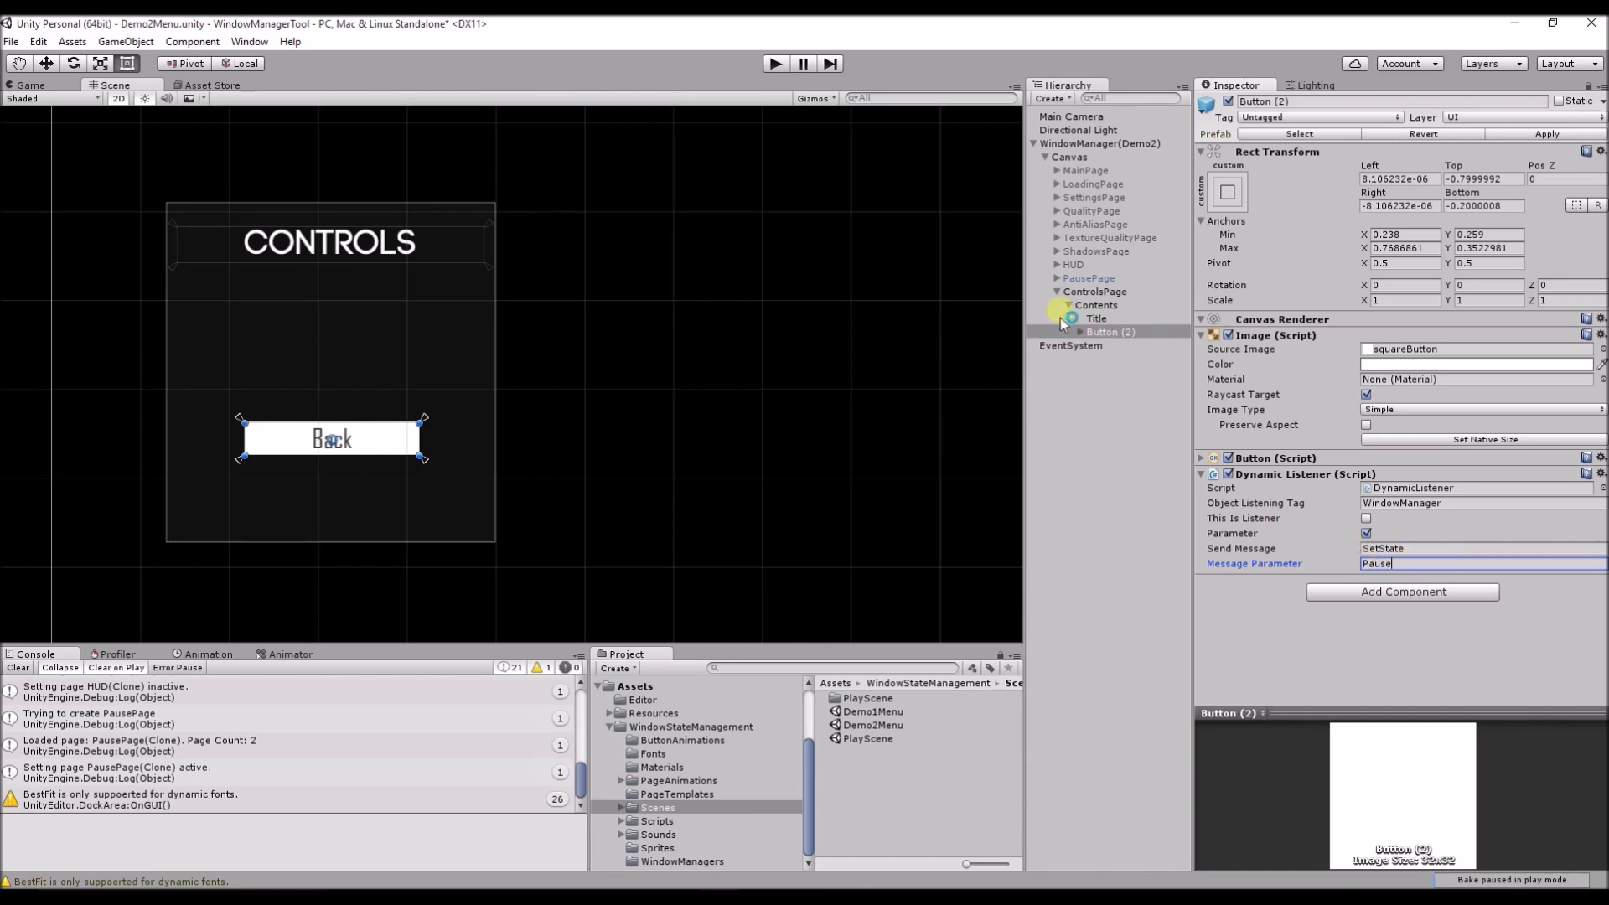
Step: Save ControlsPage as a prefab in the Resources/Demo2Pages folder
left_click(1057, 290)
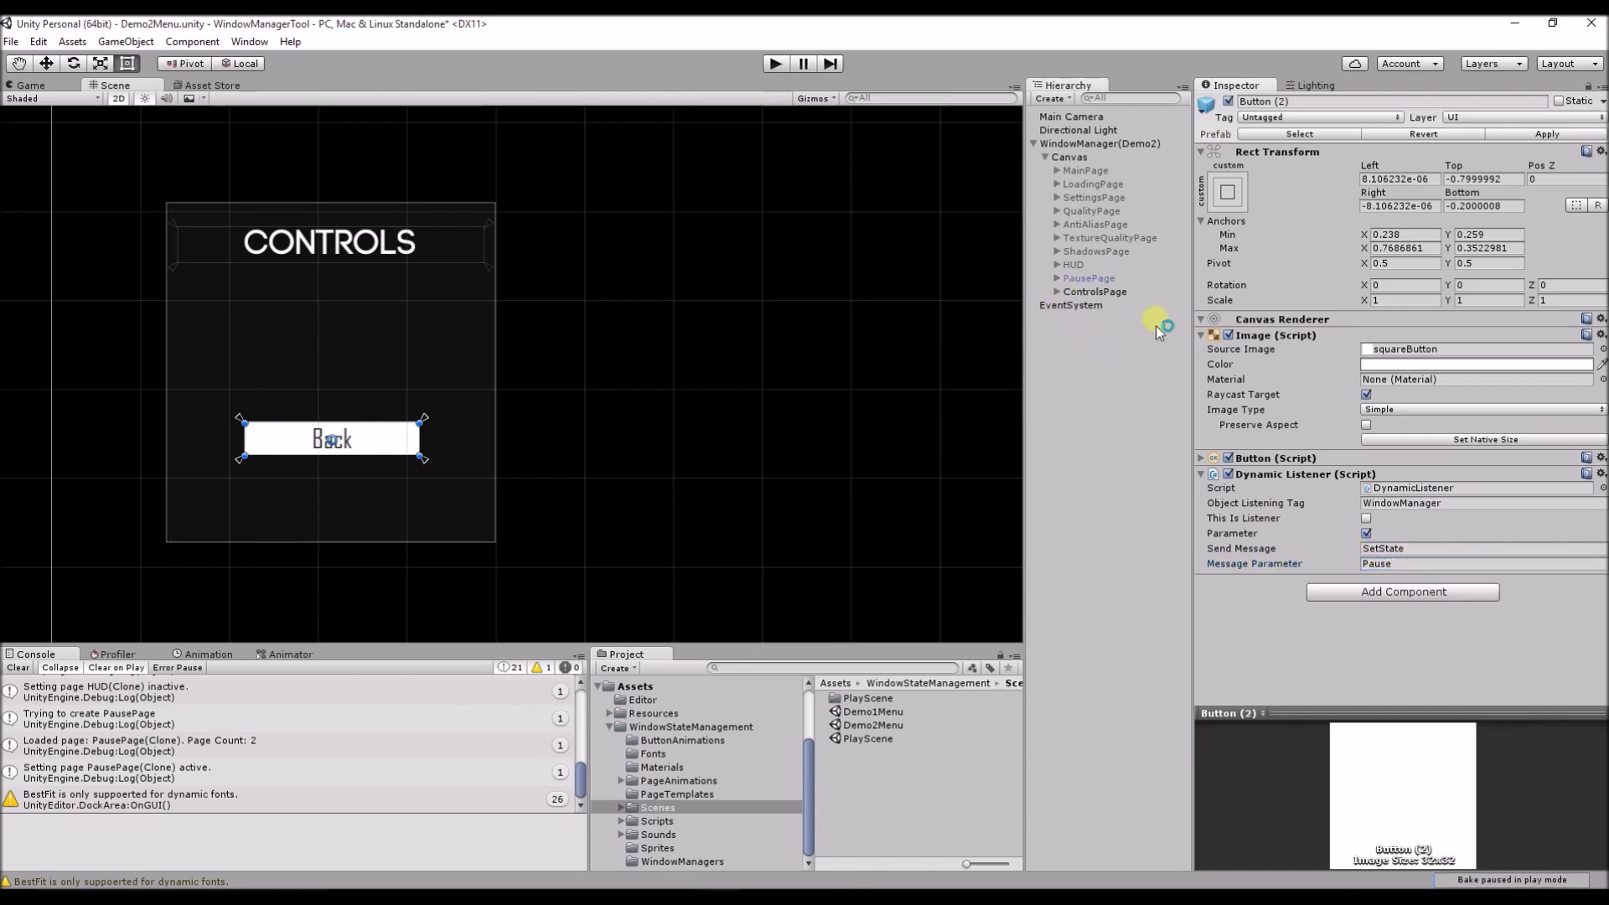
left_click(1082, 292)
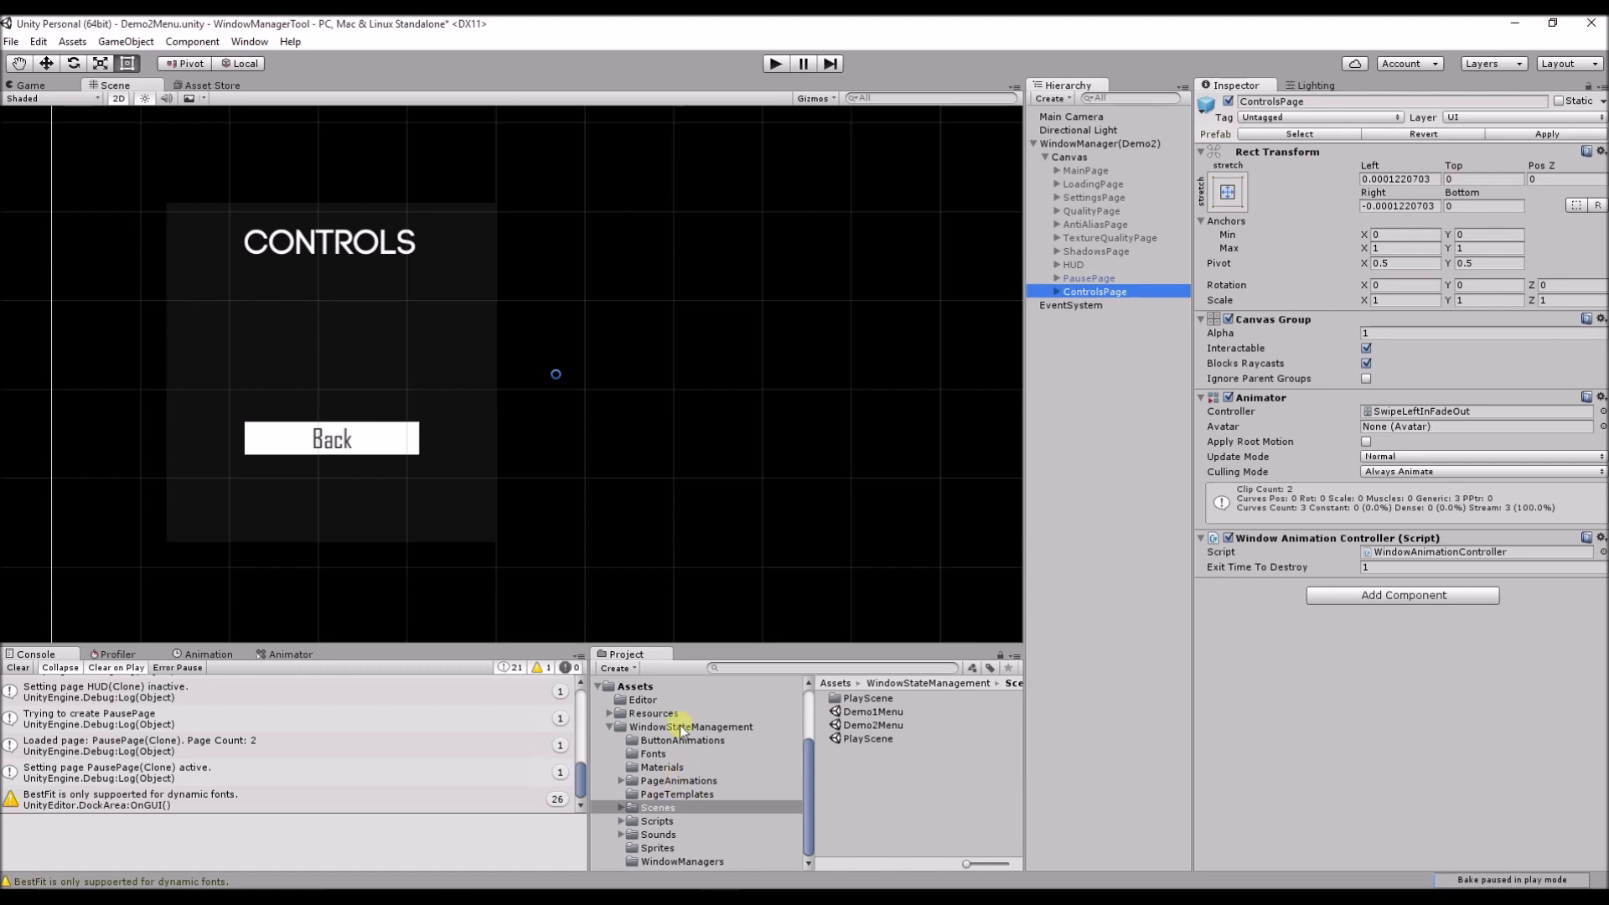
double_click(653, 715)
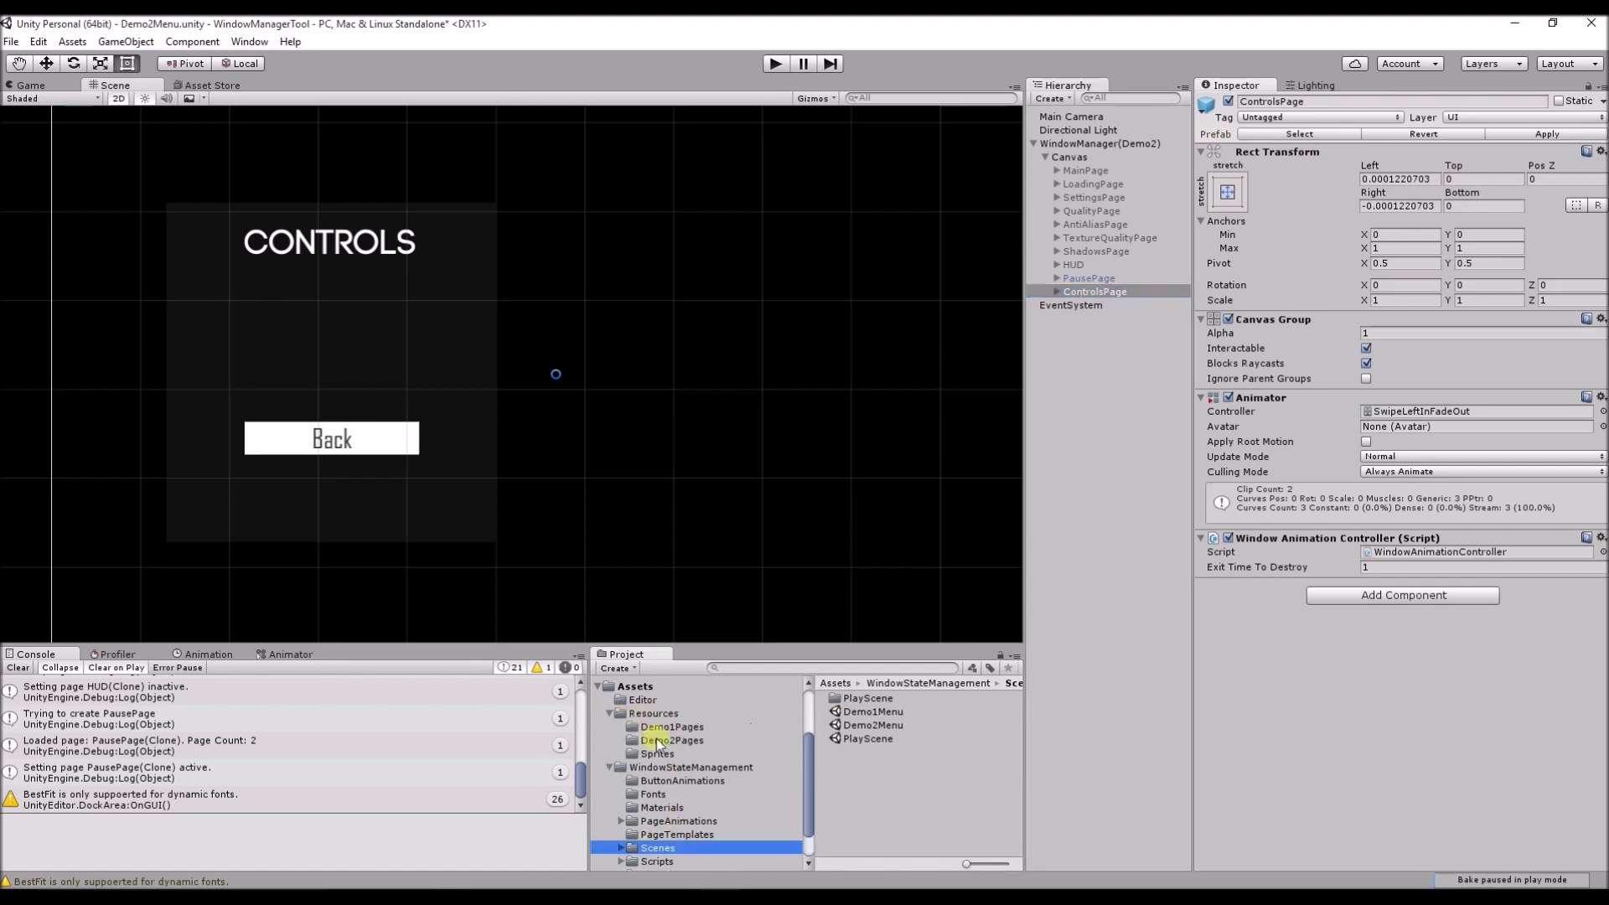
left_click(698, 739)
left_click(1087, 293)
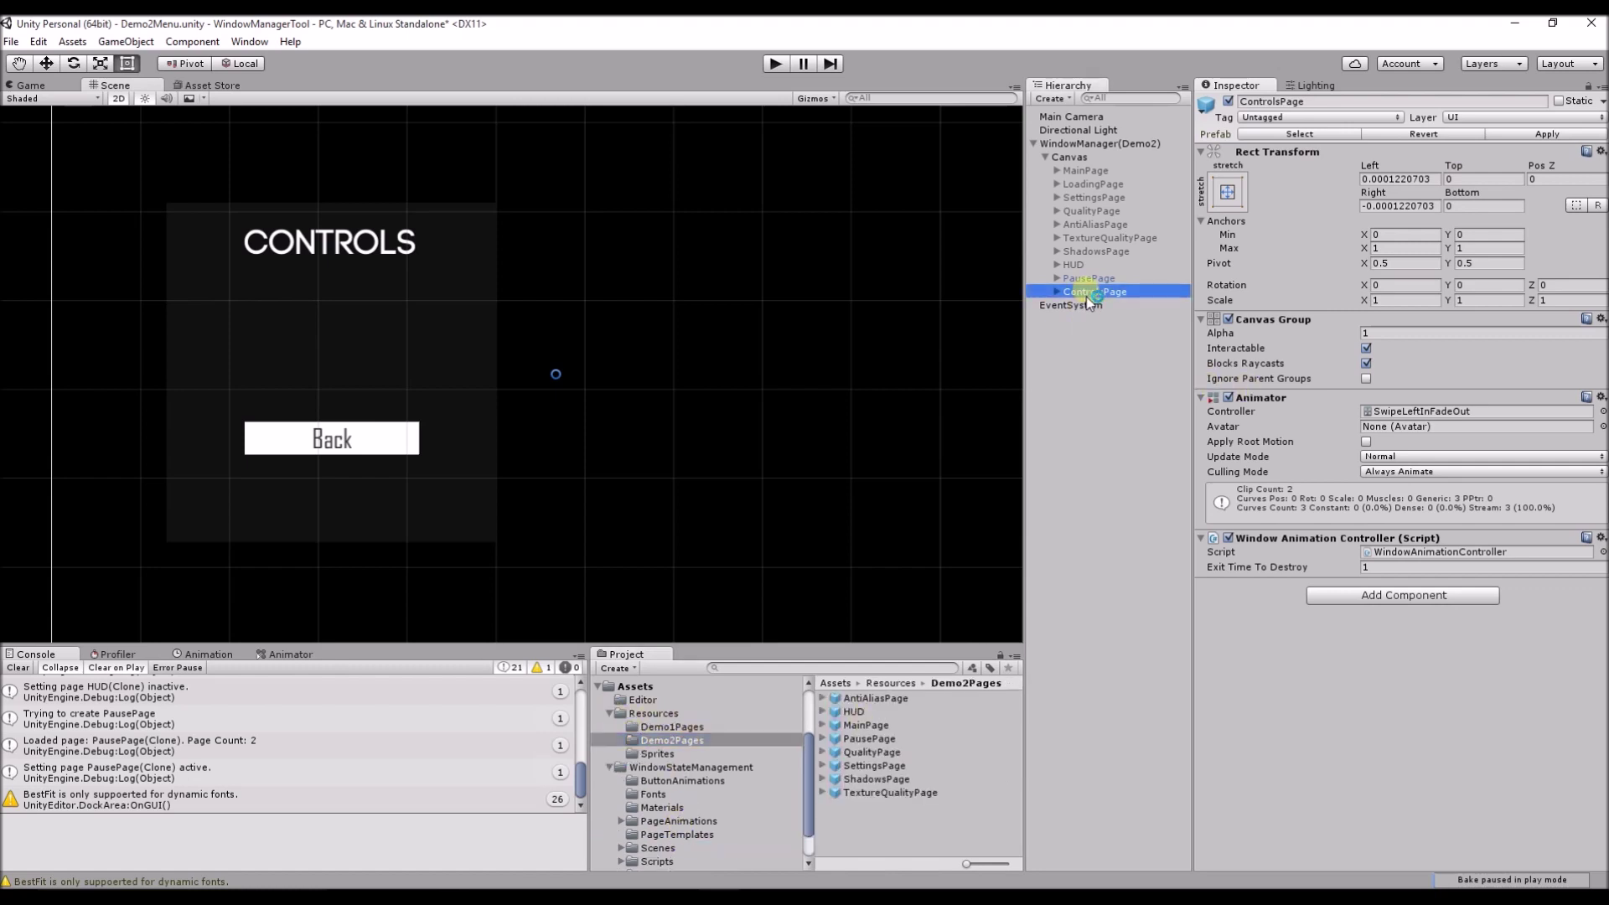
left_click(918, 820)
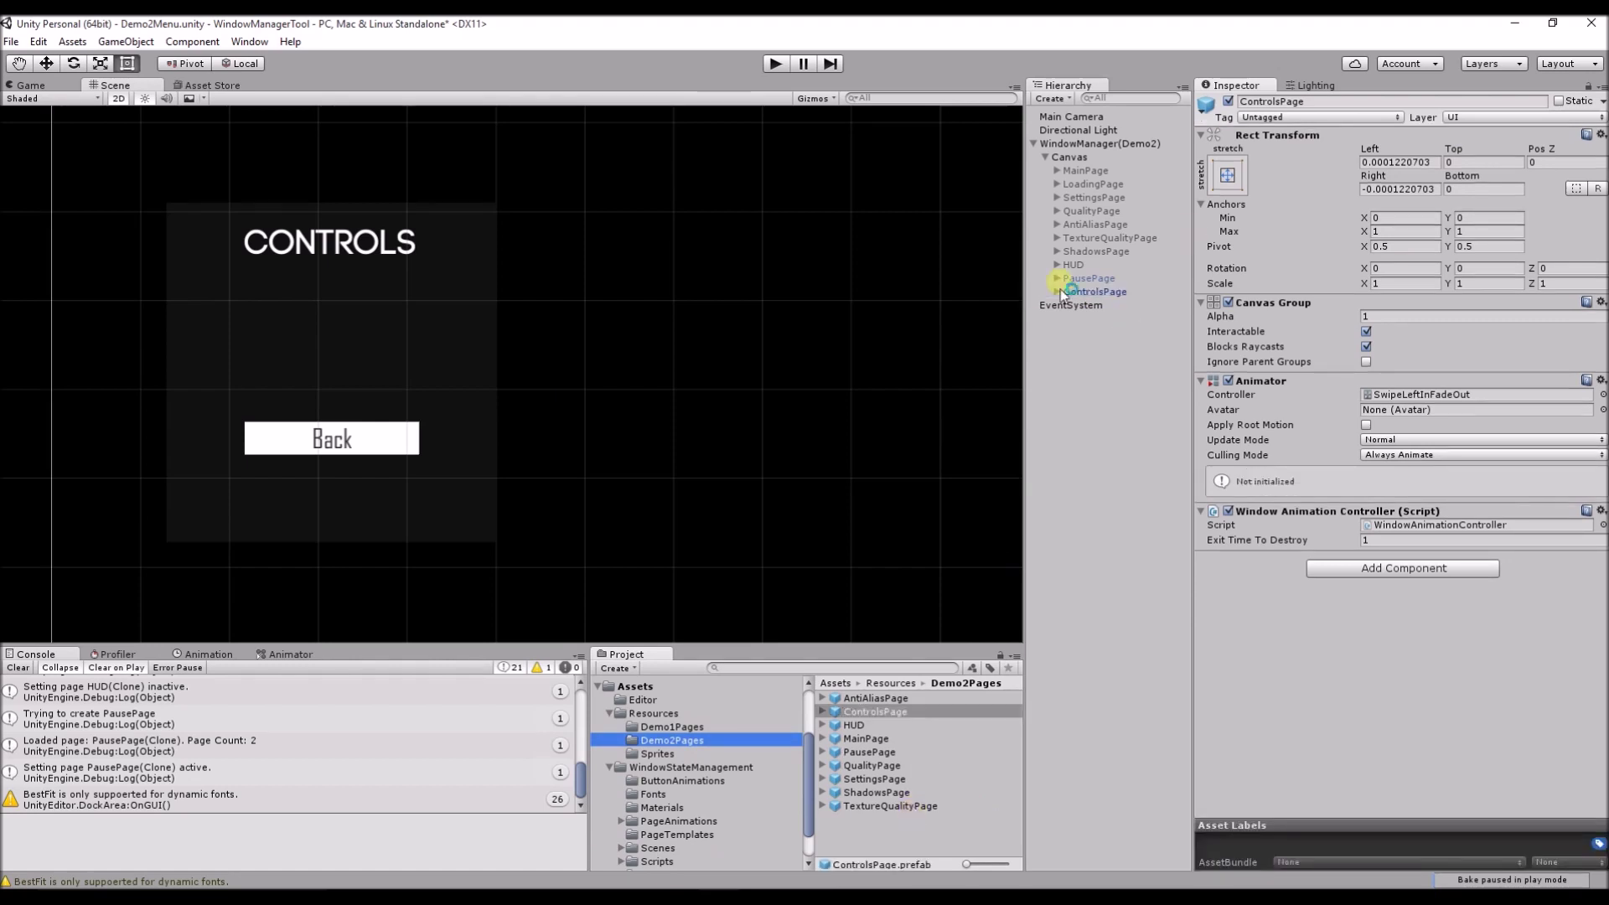
Step: Deactivate ControlsPage, collapse Canvas, and select WindowManager(Demo2)
left_click(1090, 292)
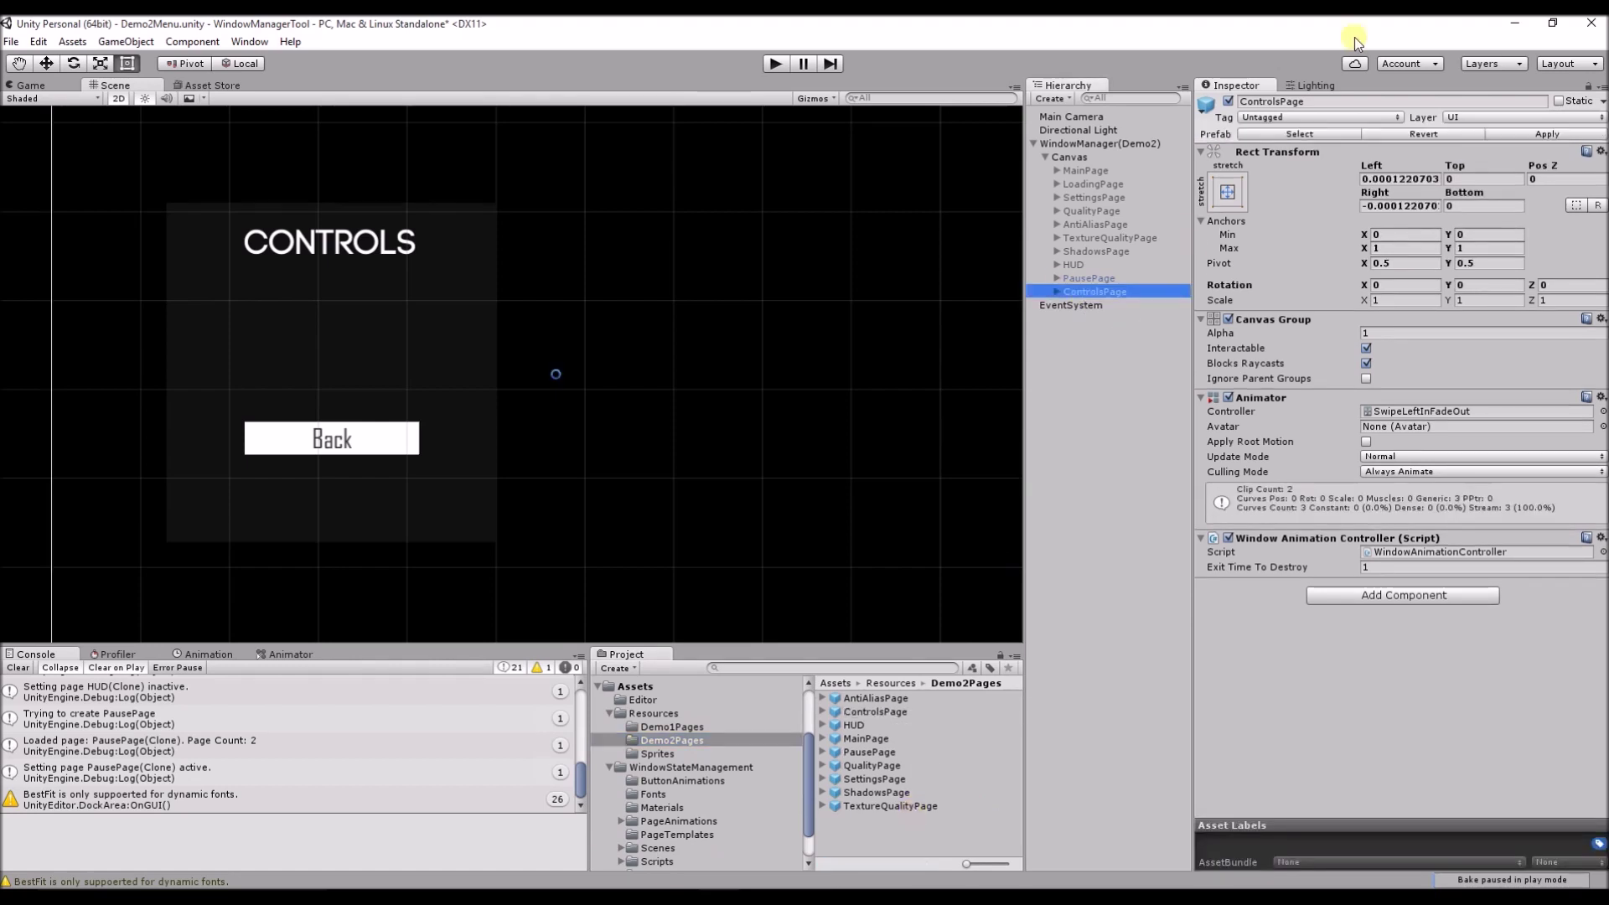
left_click(1230, 101)
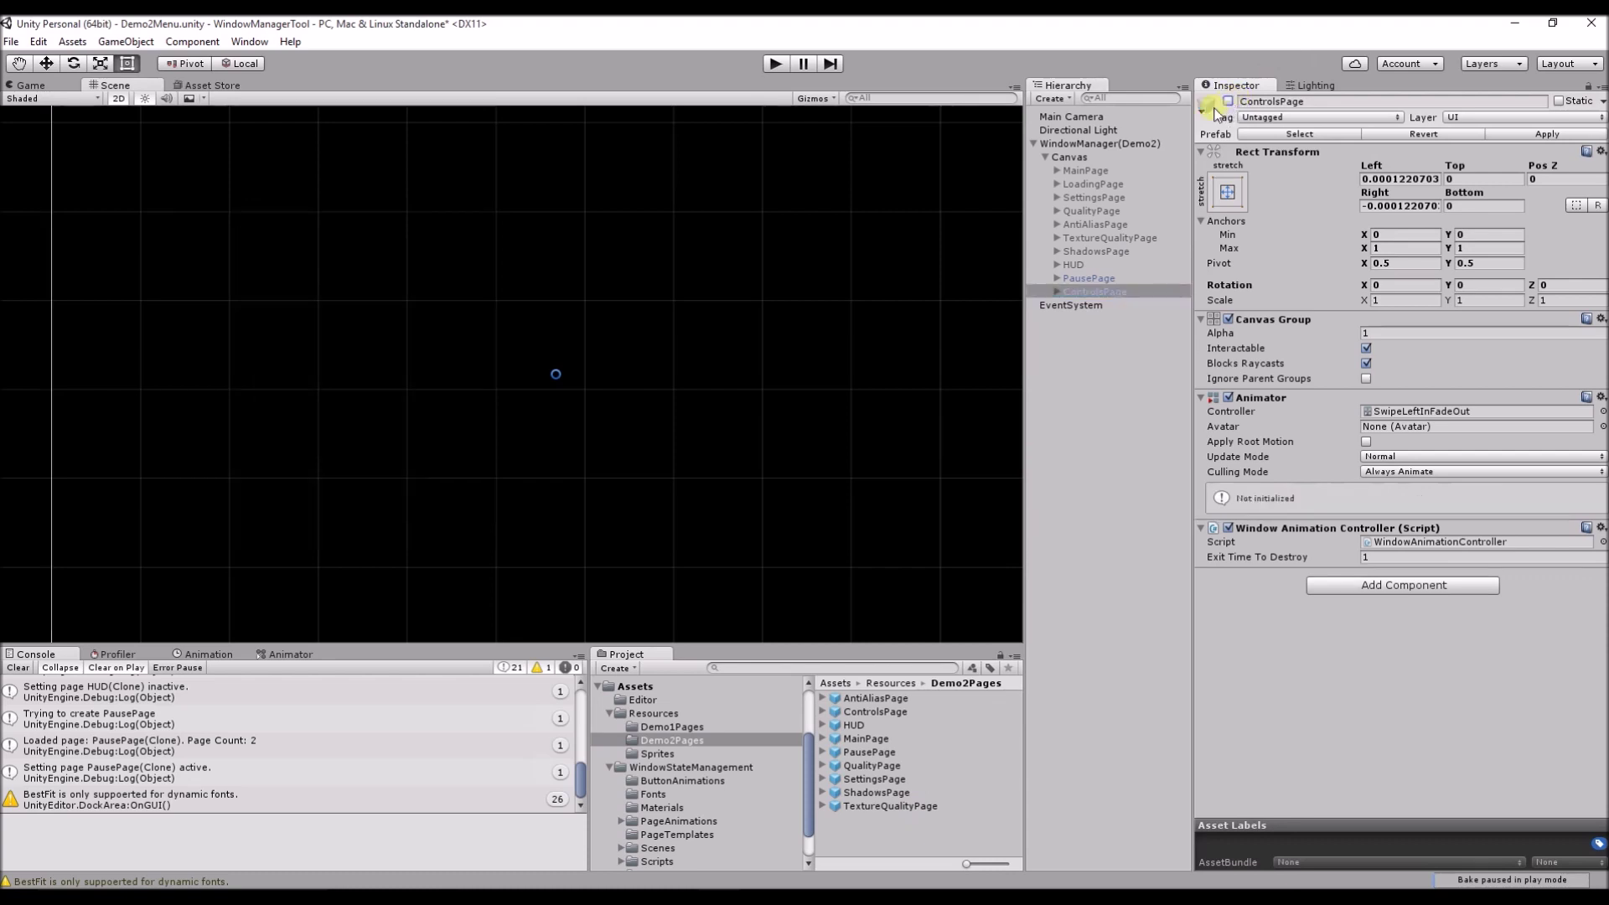
left_click(1044, 156)
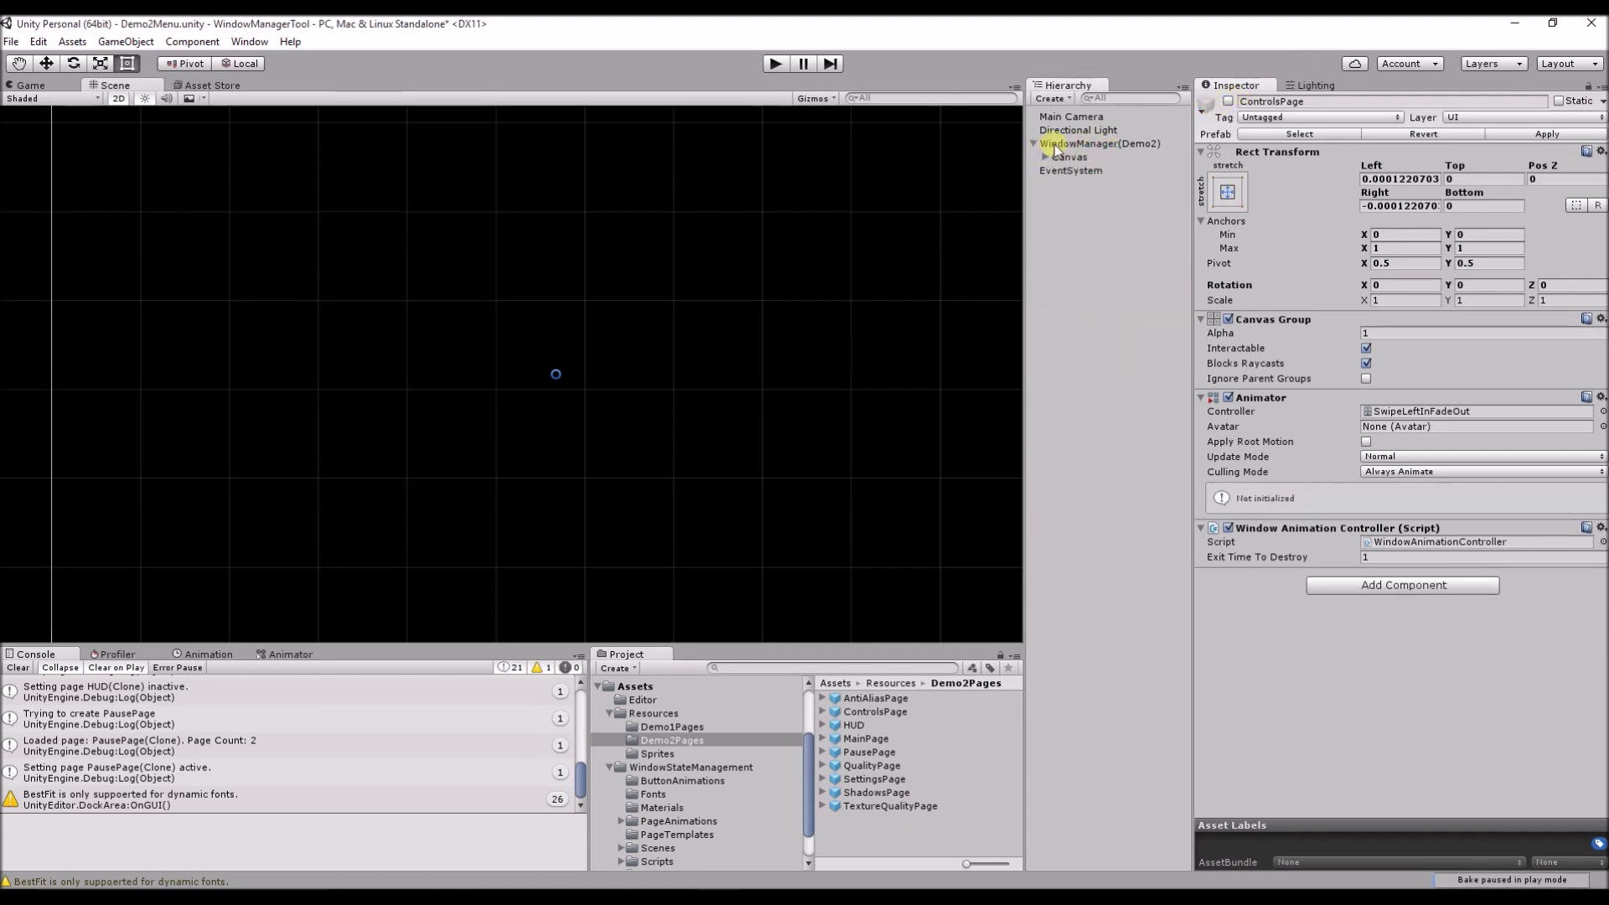
left_click(1055, 144)
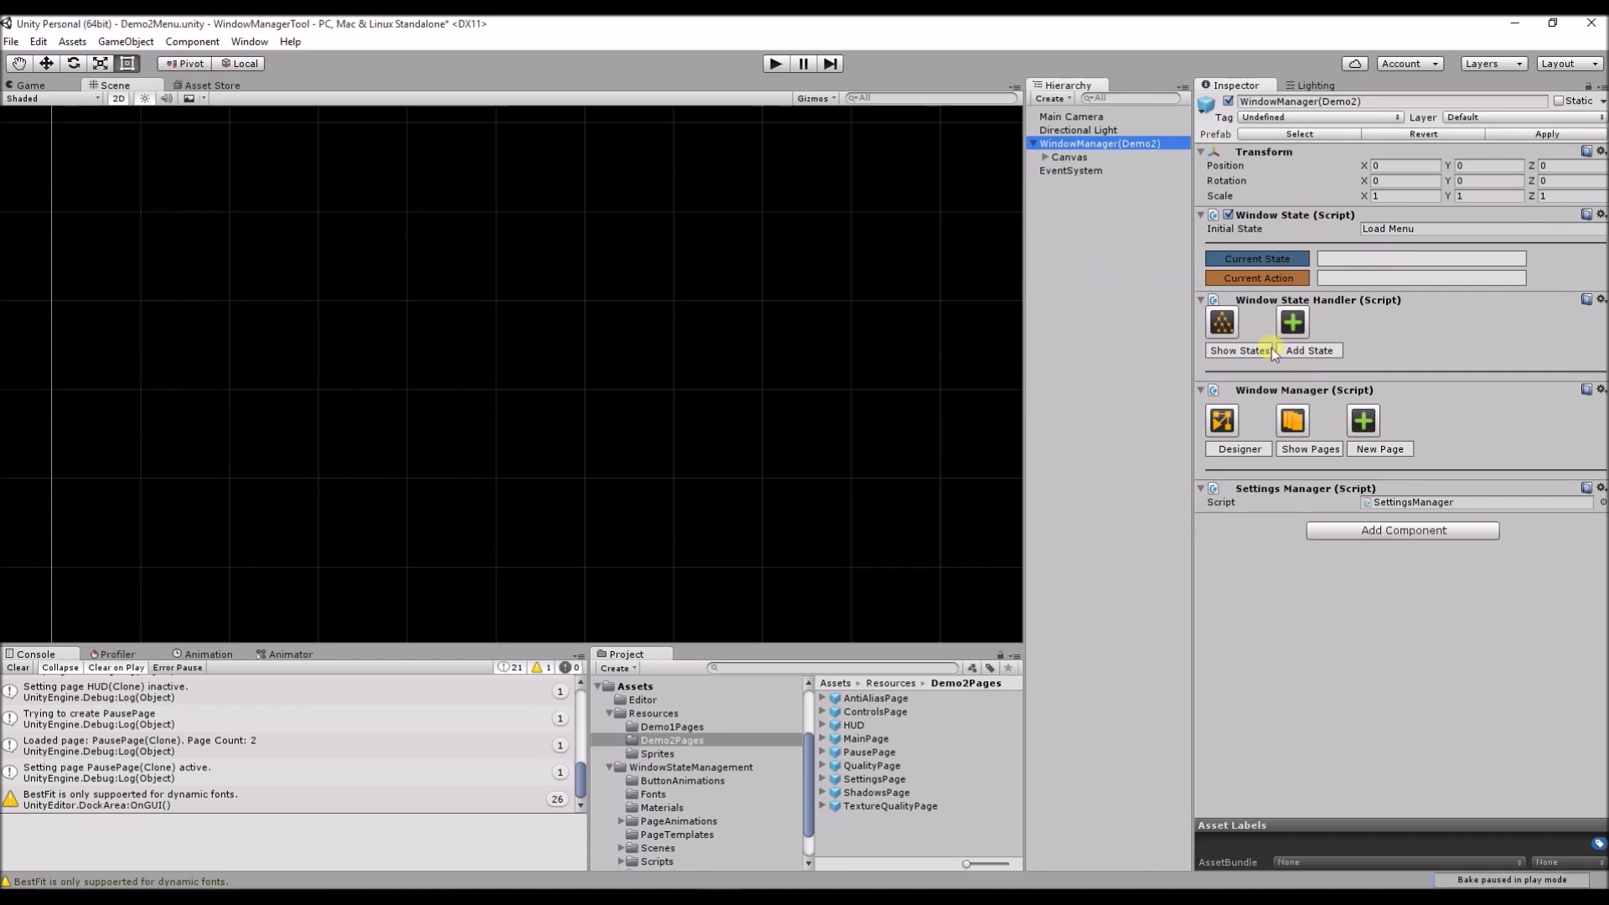
Step: Add a new window state named Controls to the WindowManager
left_click(1222, 327)
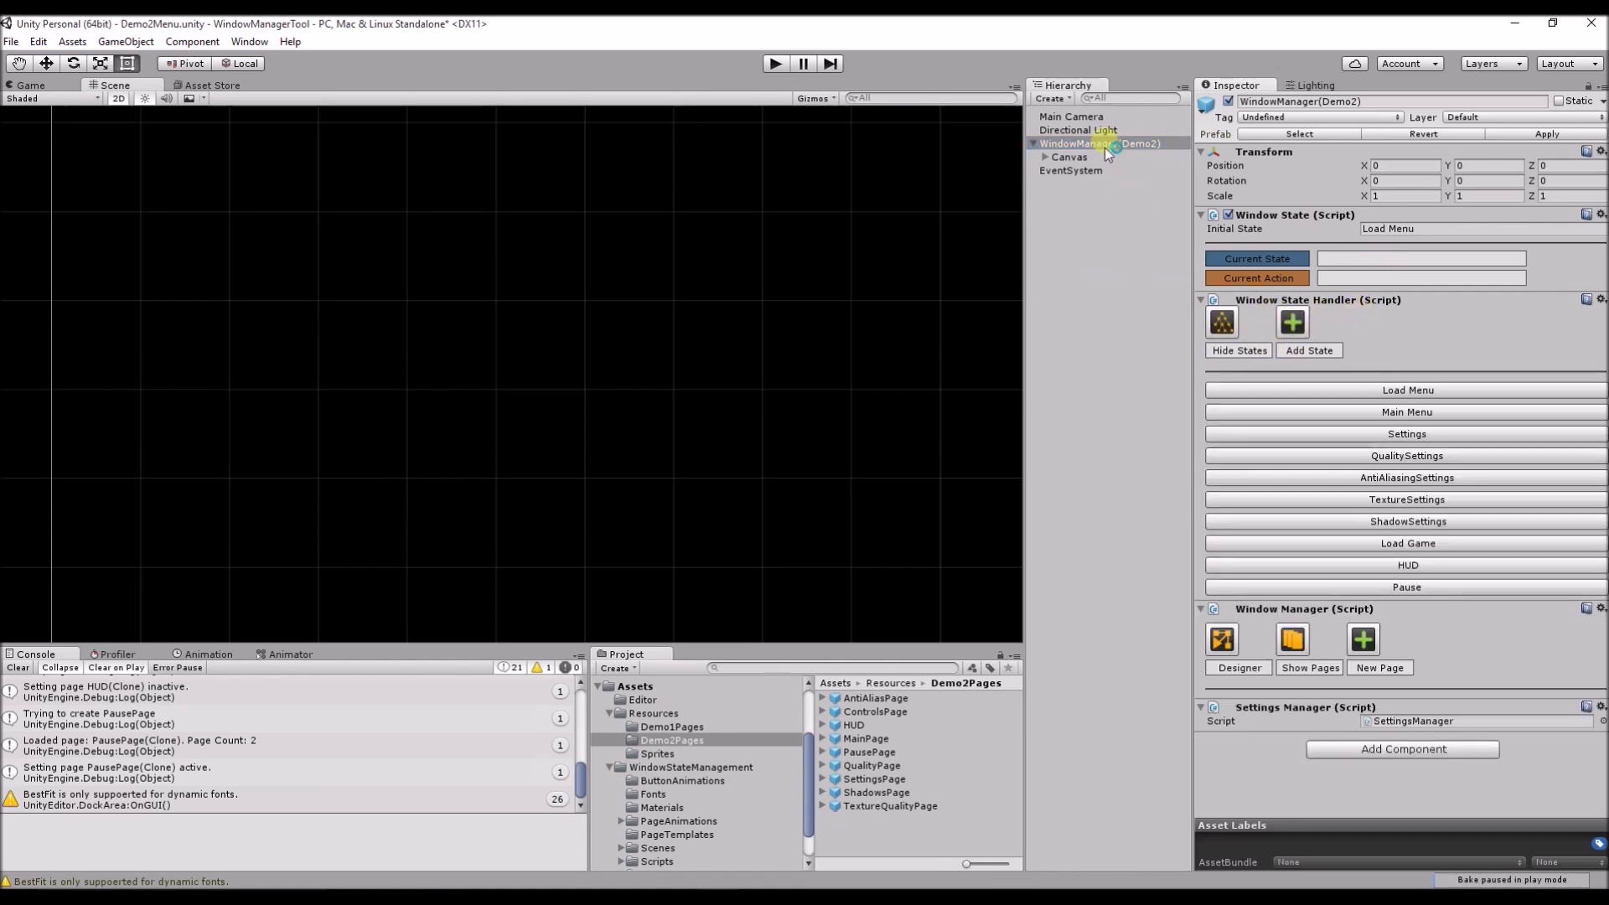
left_click(1298, 329)
left_click(1434, 608)
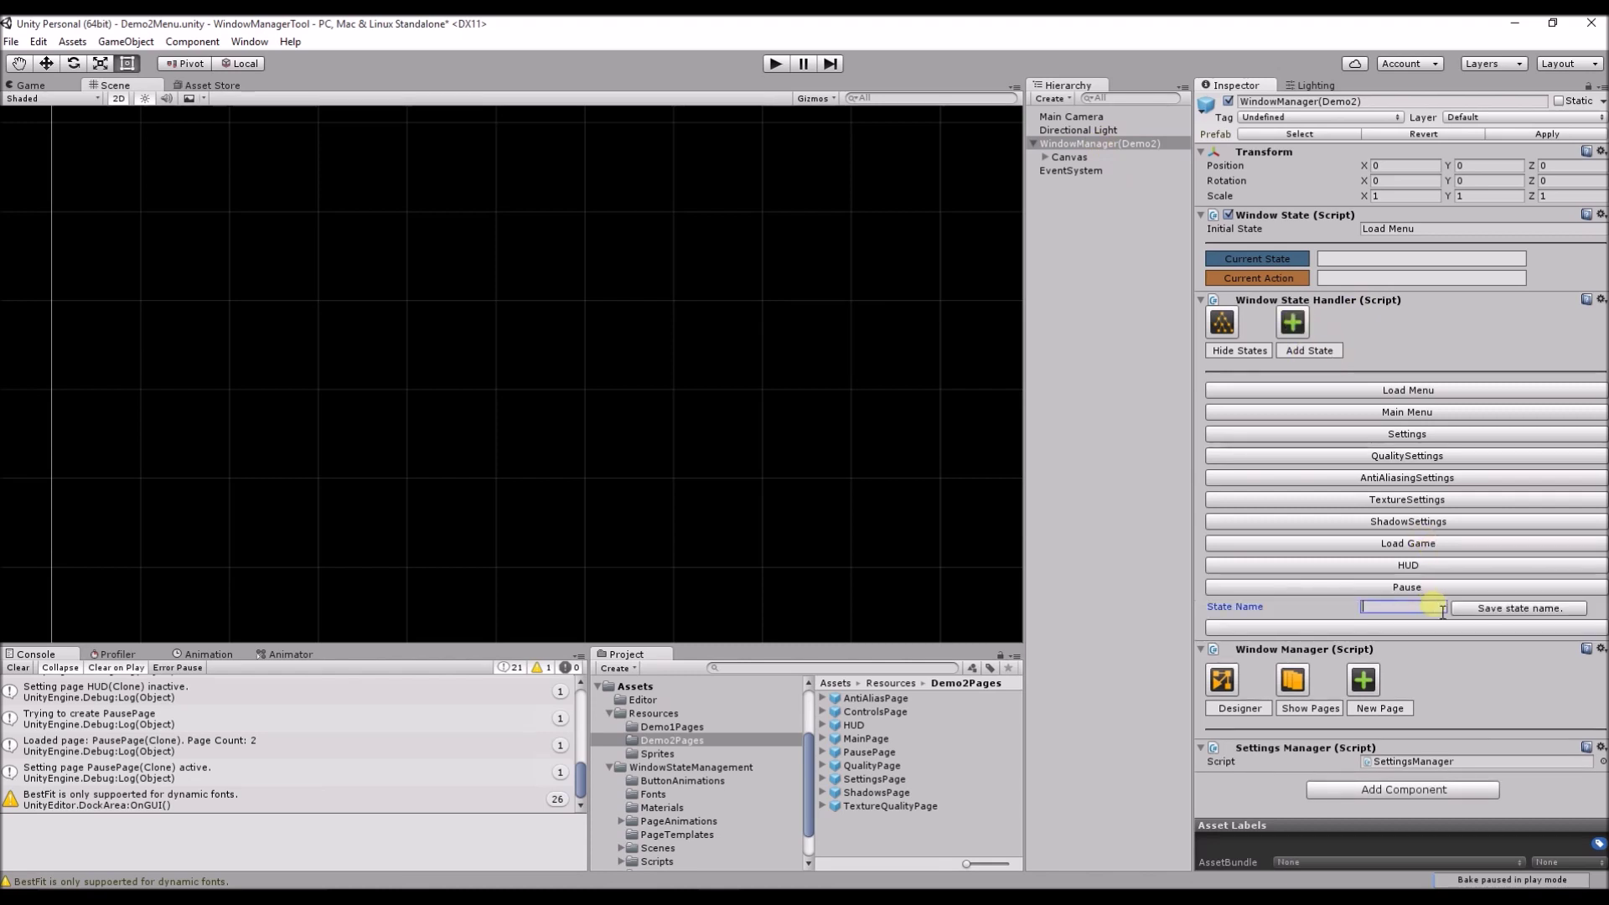
type("Controls")
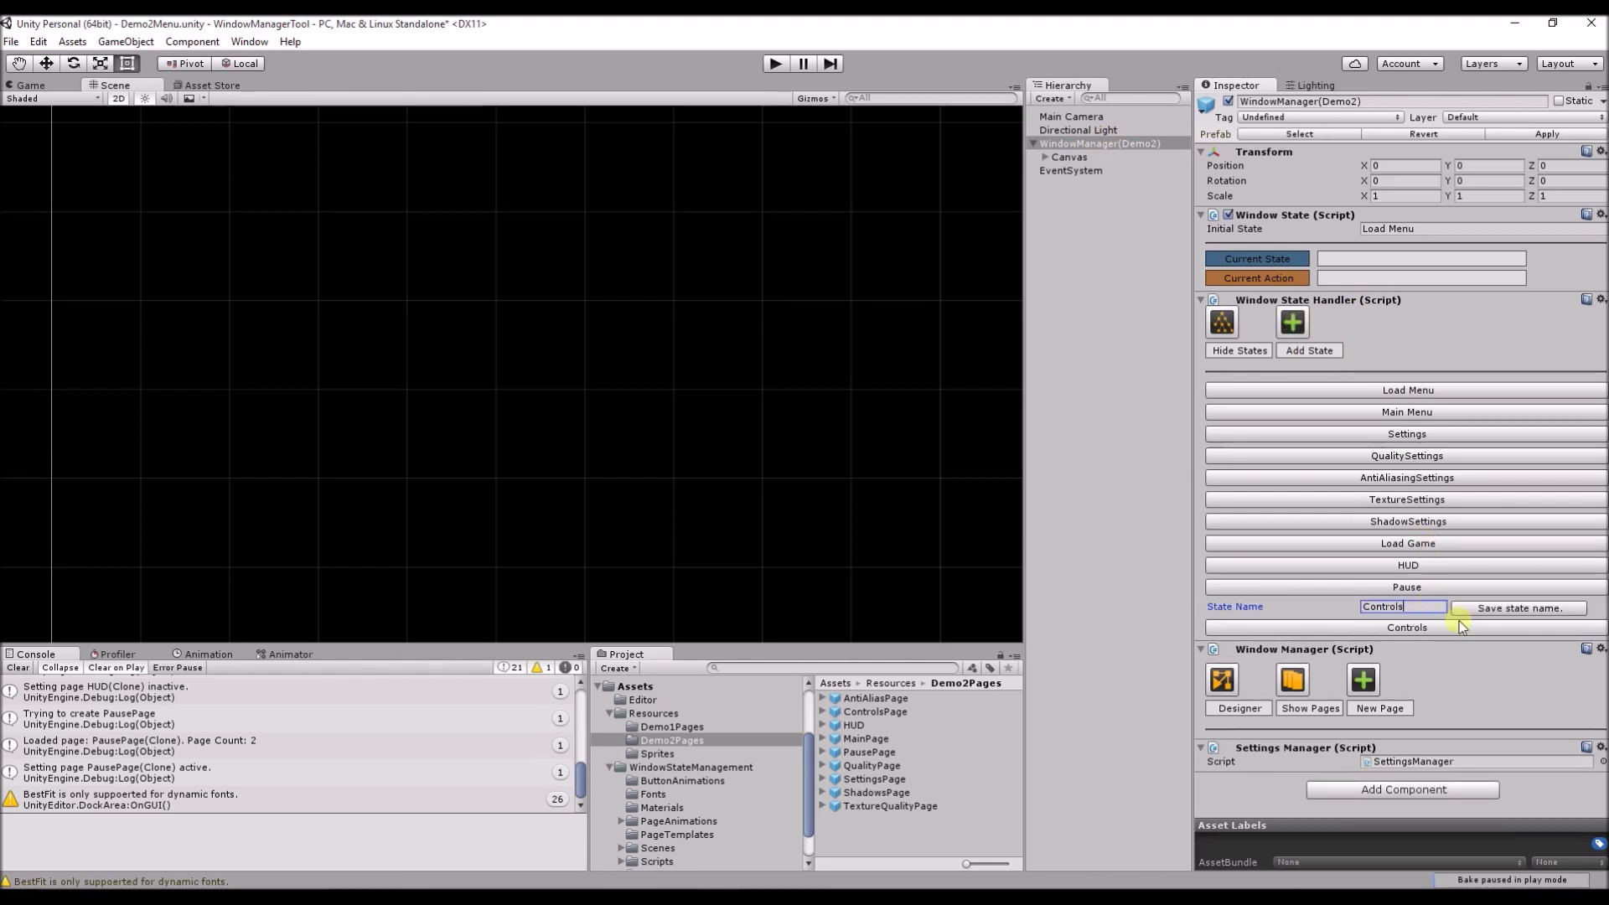
left_click(1486, 610)
Step: Add a derived action to the Controls state and name it Display Page
left_click(1470, 610)
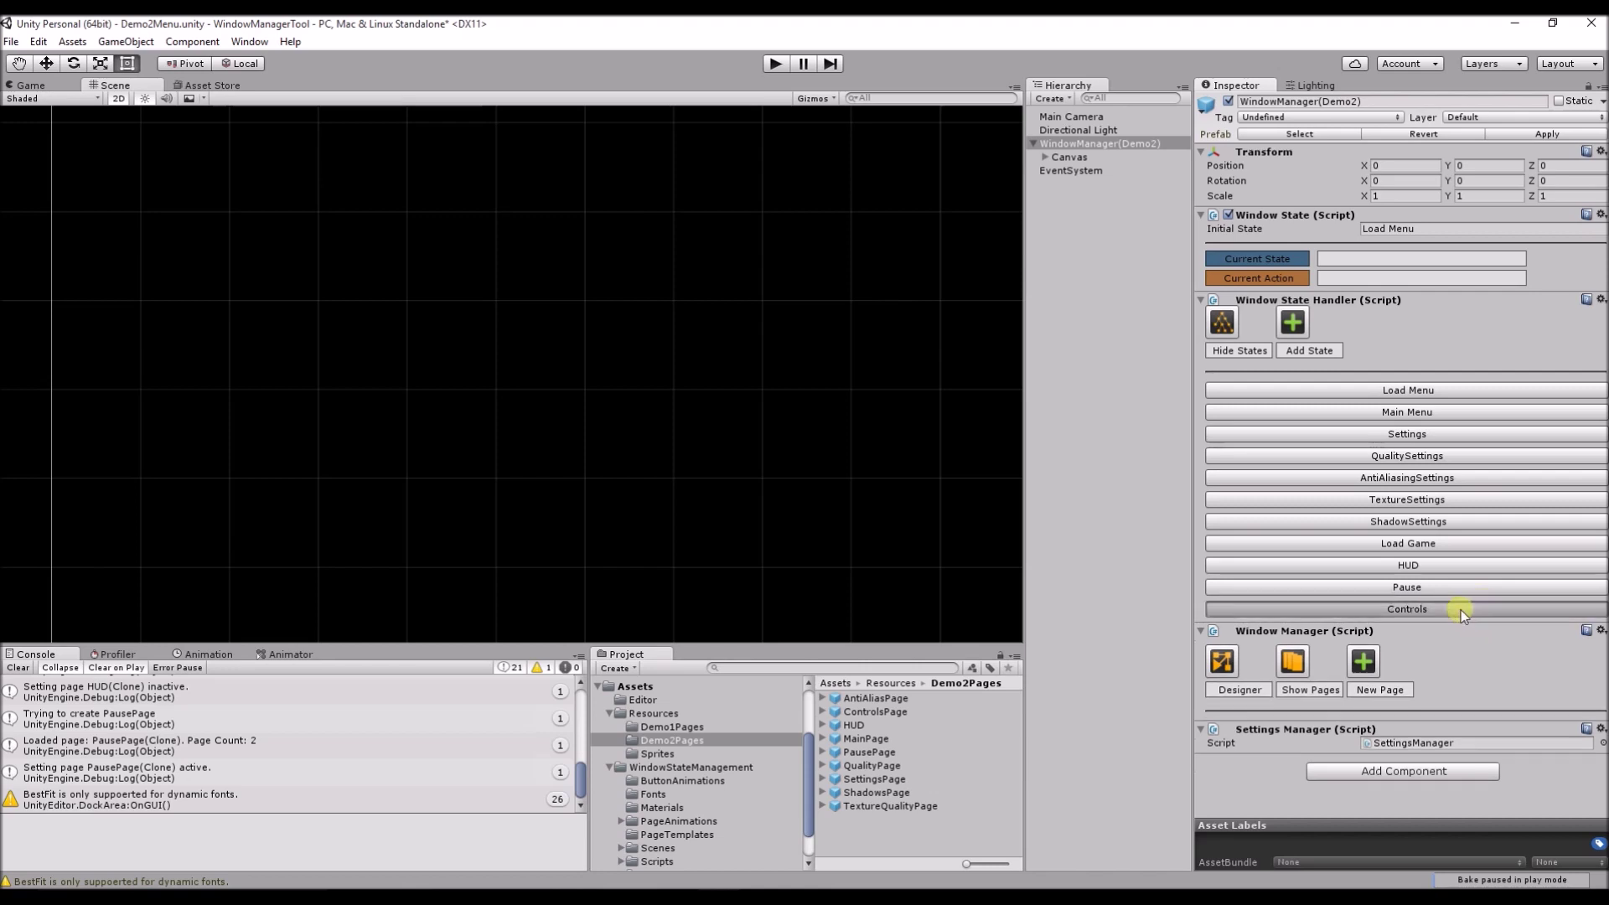
left_click(1340, 653)
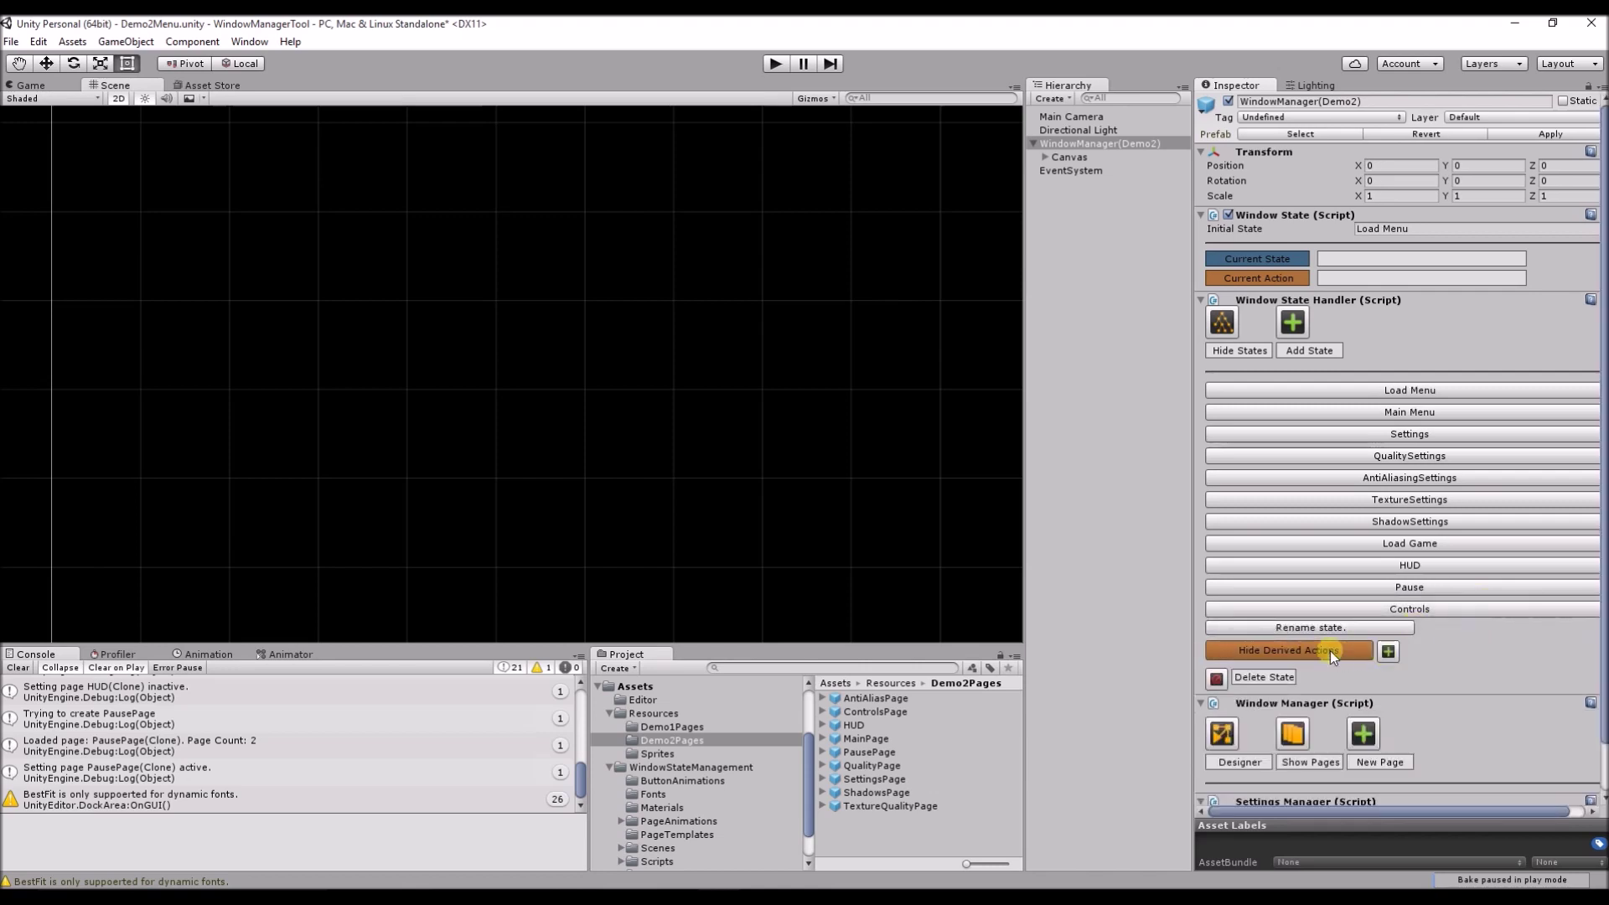
left_click(1392, 655)
scroll(1390, 661, "down", 3)
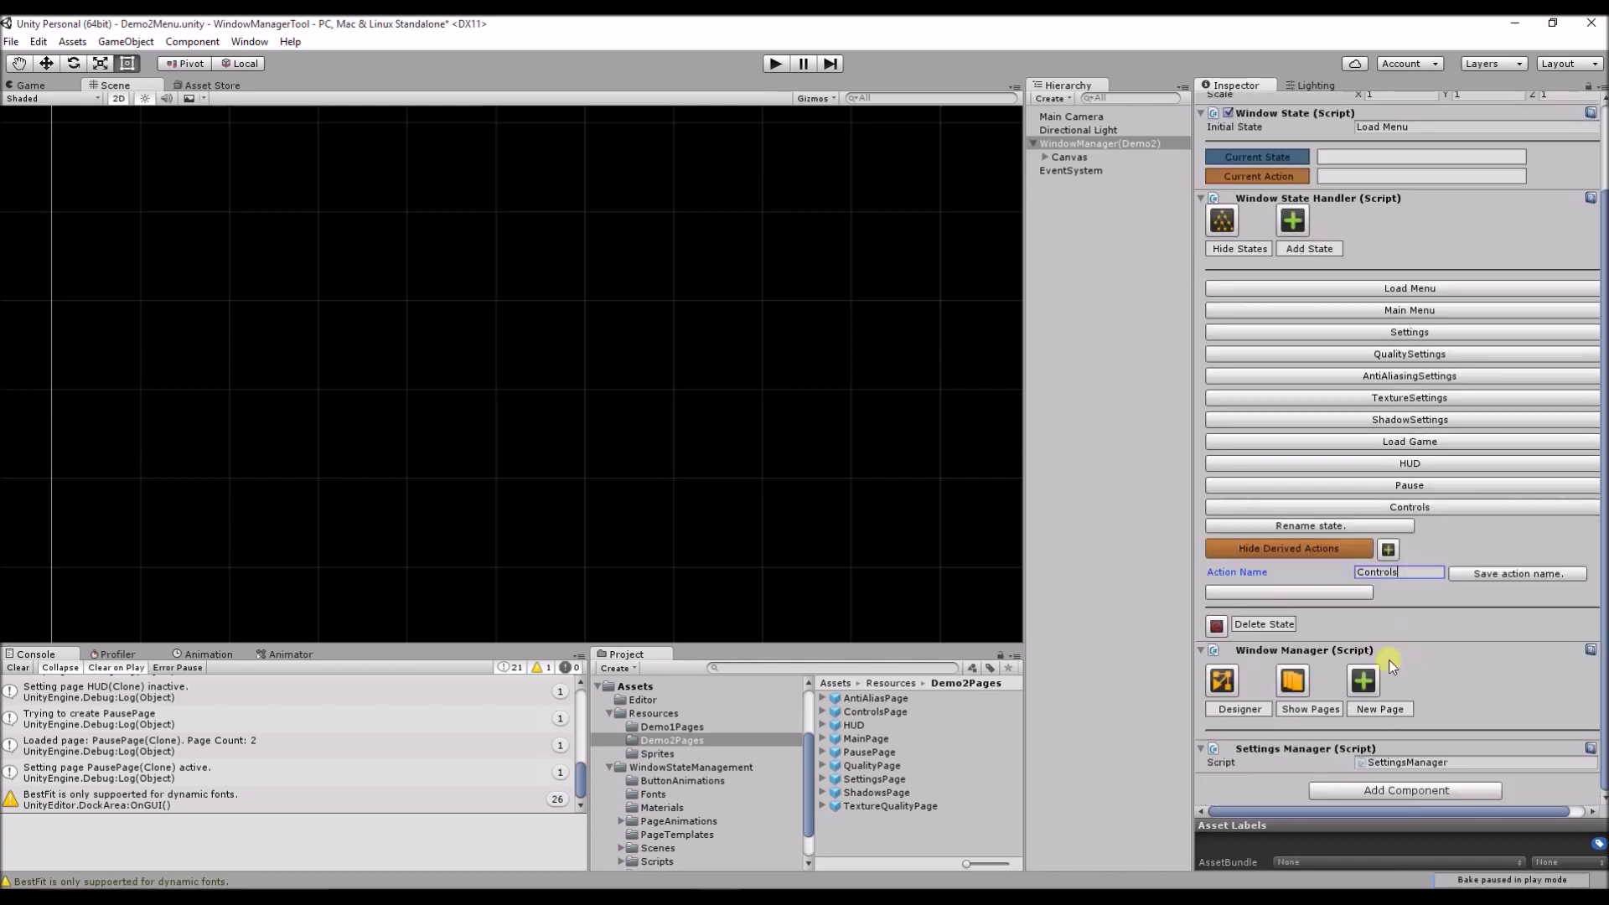
left_click_drag(1417, 581, 1335, 575)
type("Display Page")
left_click(1481, 577)
Step: Enable Use Window Event on Display Page, calling WindowManager.DisplayPage on WindowManager(Demo2)
left_click(1354, 593)
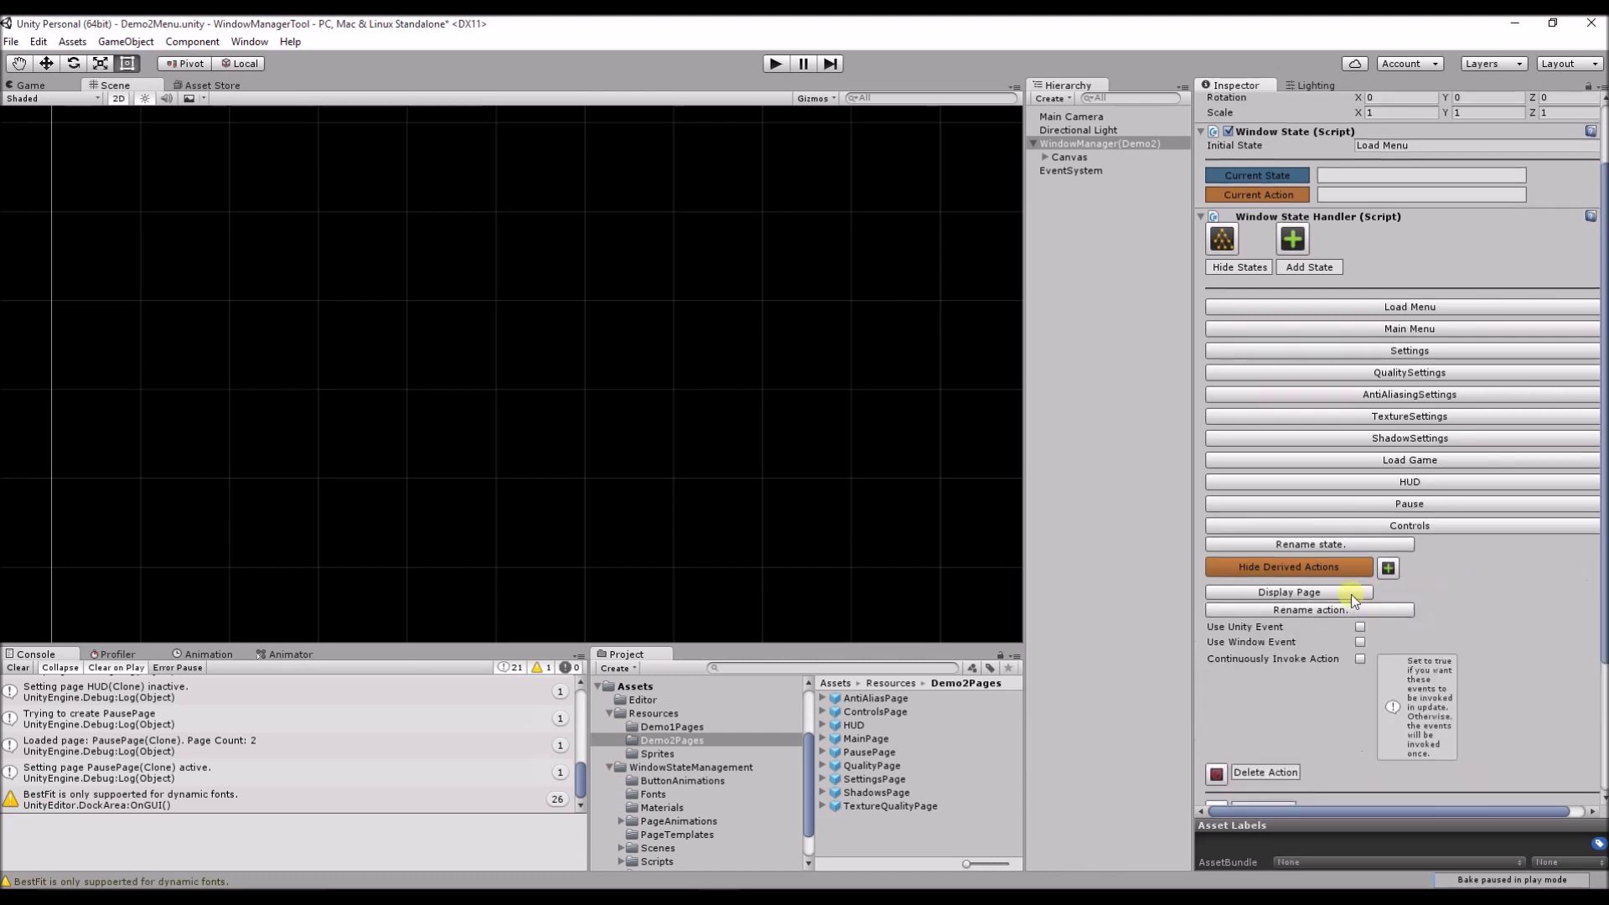
scroll(1345, 578, "down", 3)
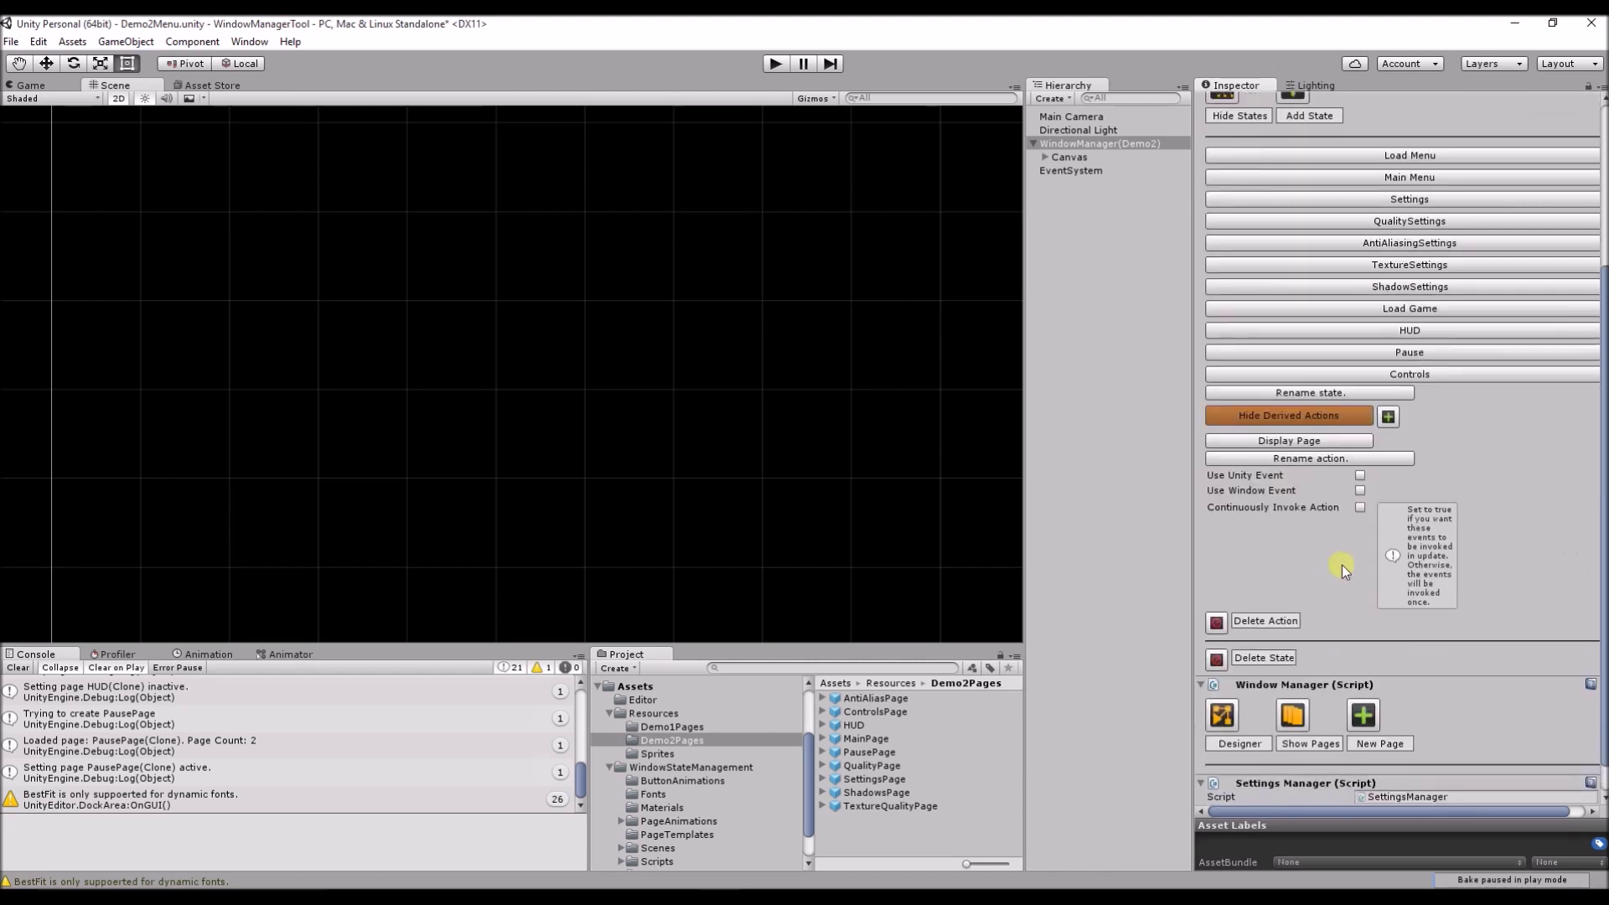
left_click(1361, 492)
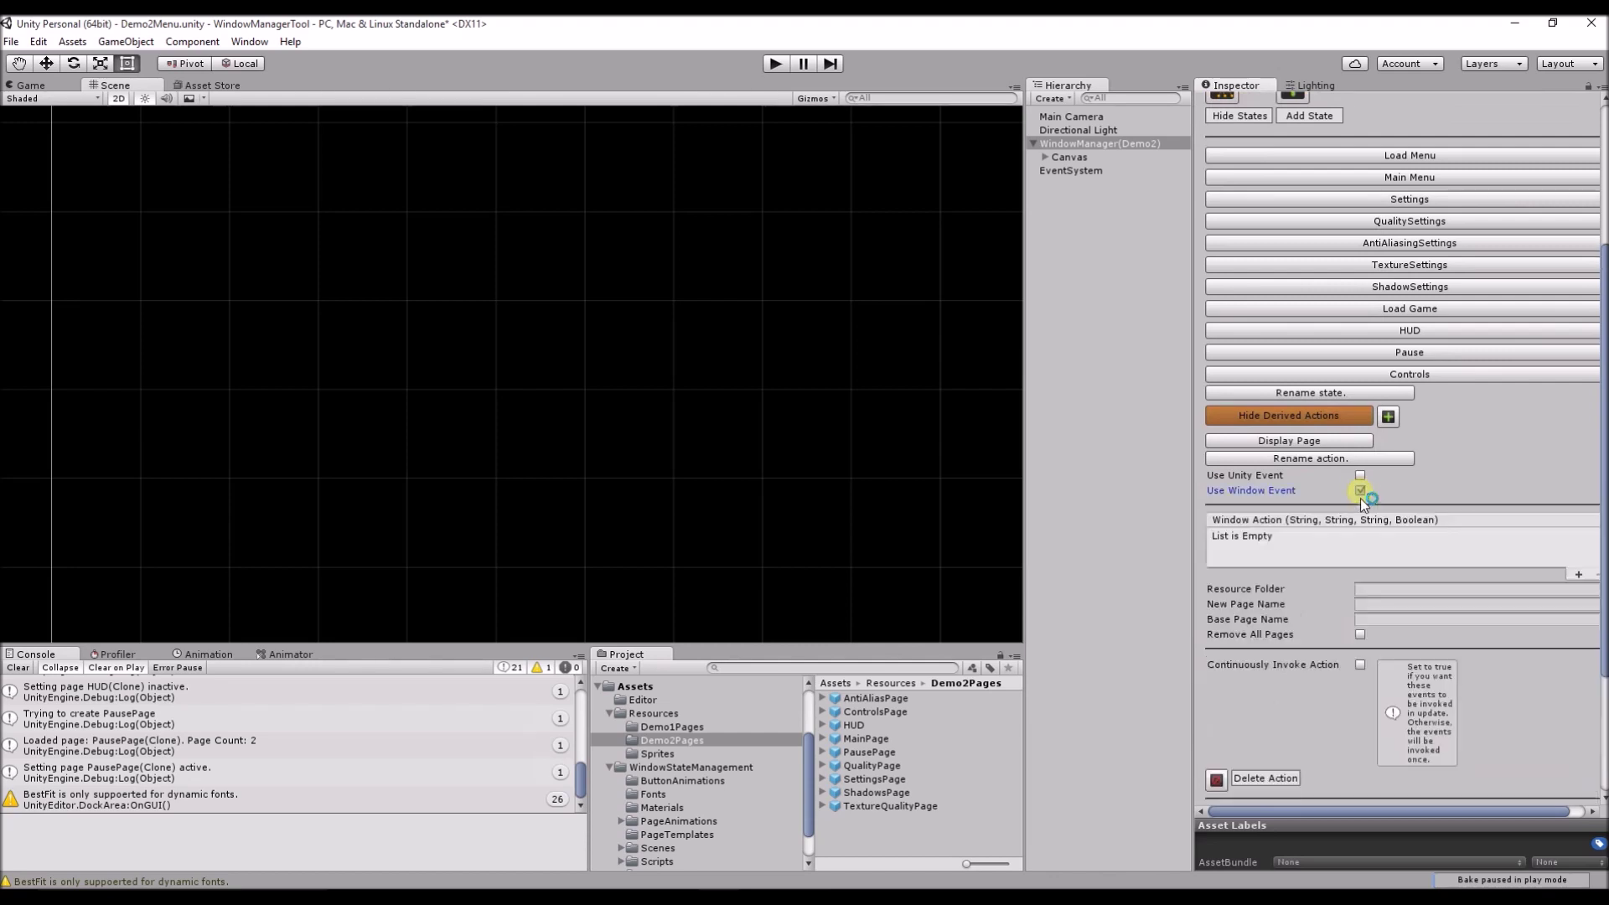
left_click(1579, 575)
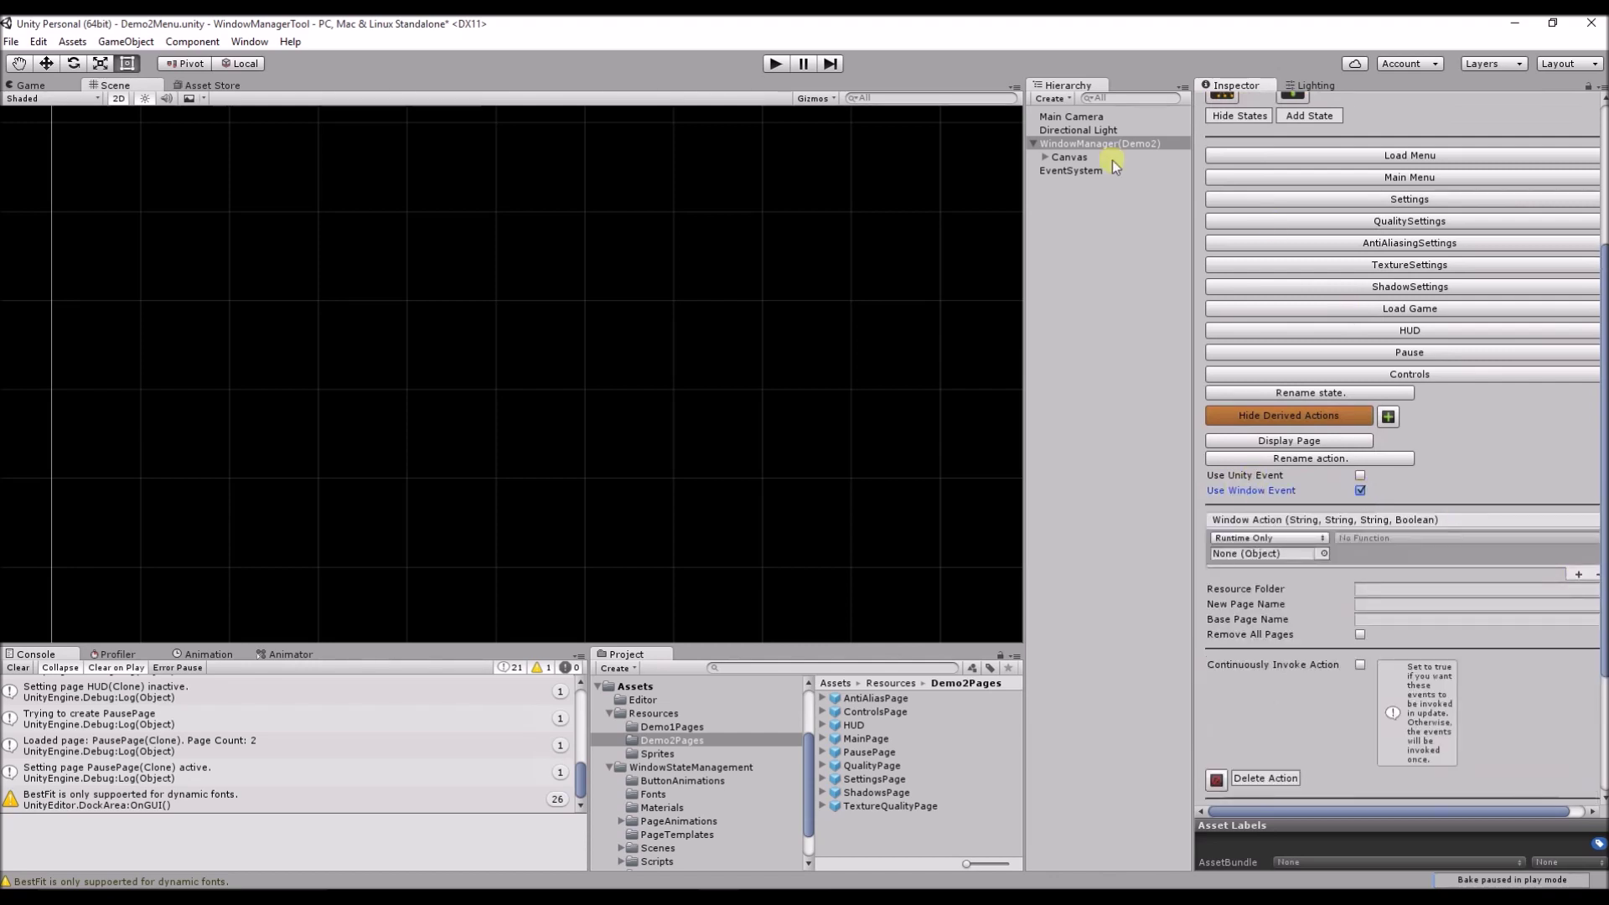
left_click_drag(1114, 149, 1299, 554)
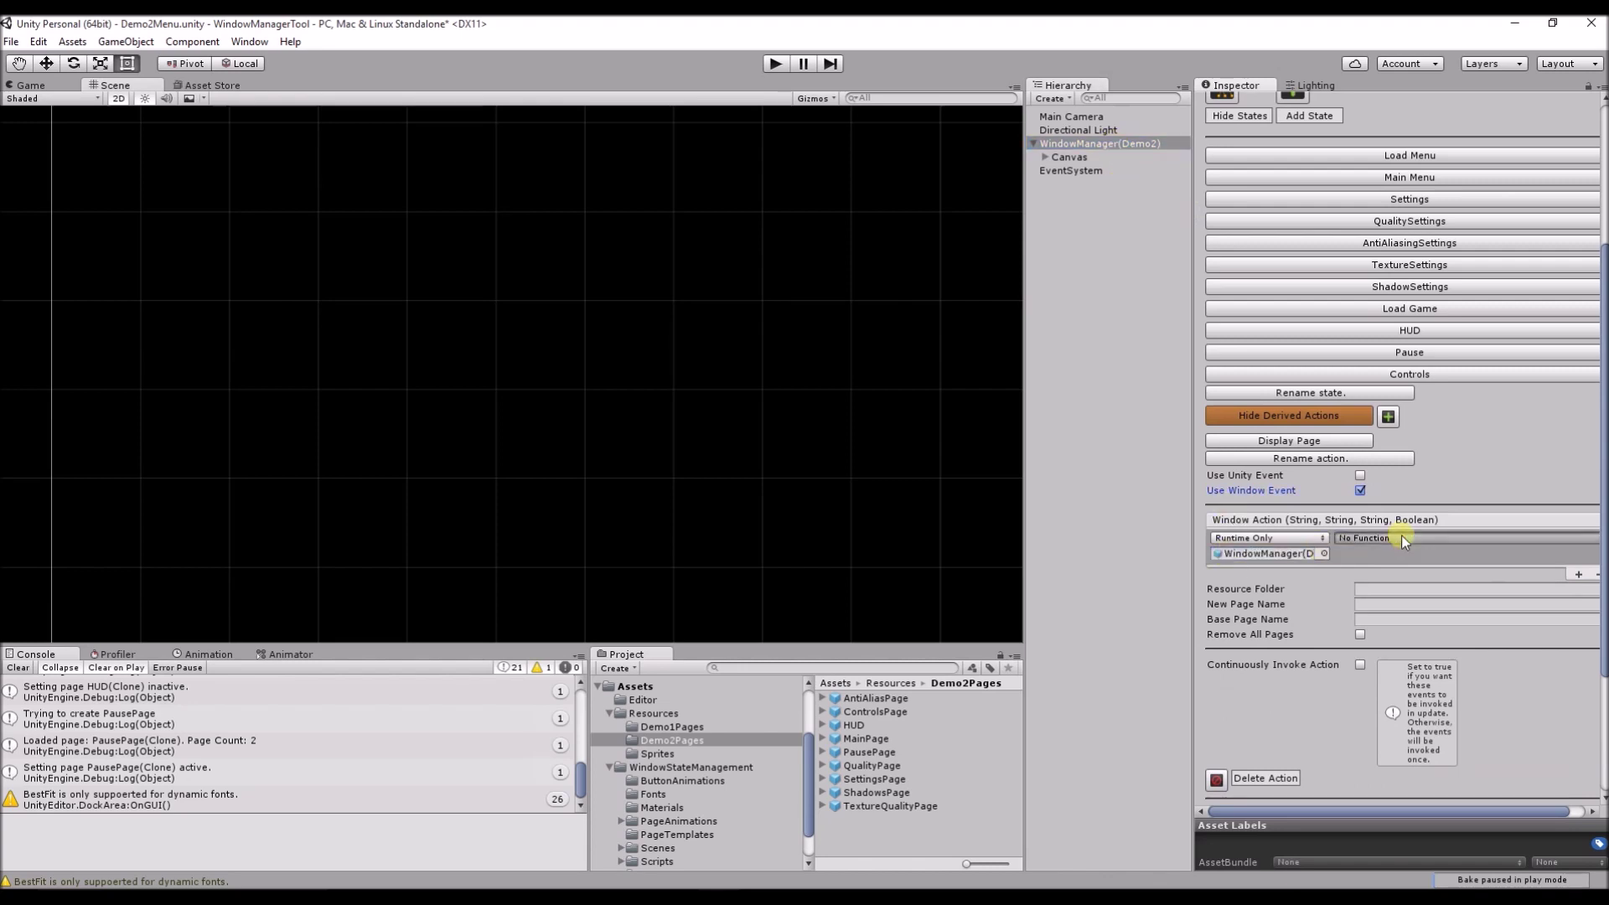
left_click(1402, 537)
mouse_move(1400, 655)
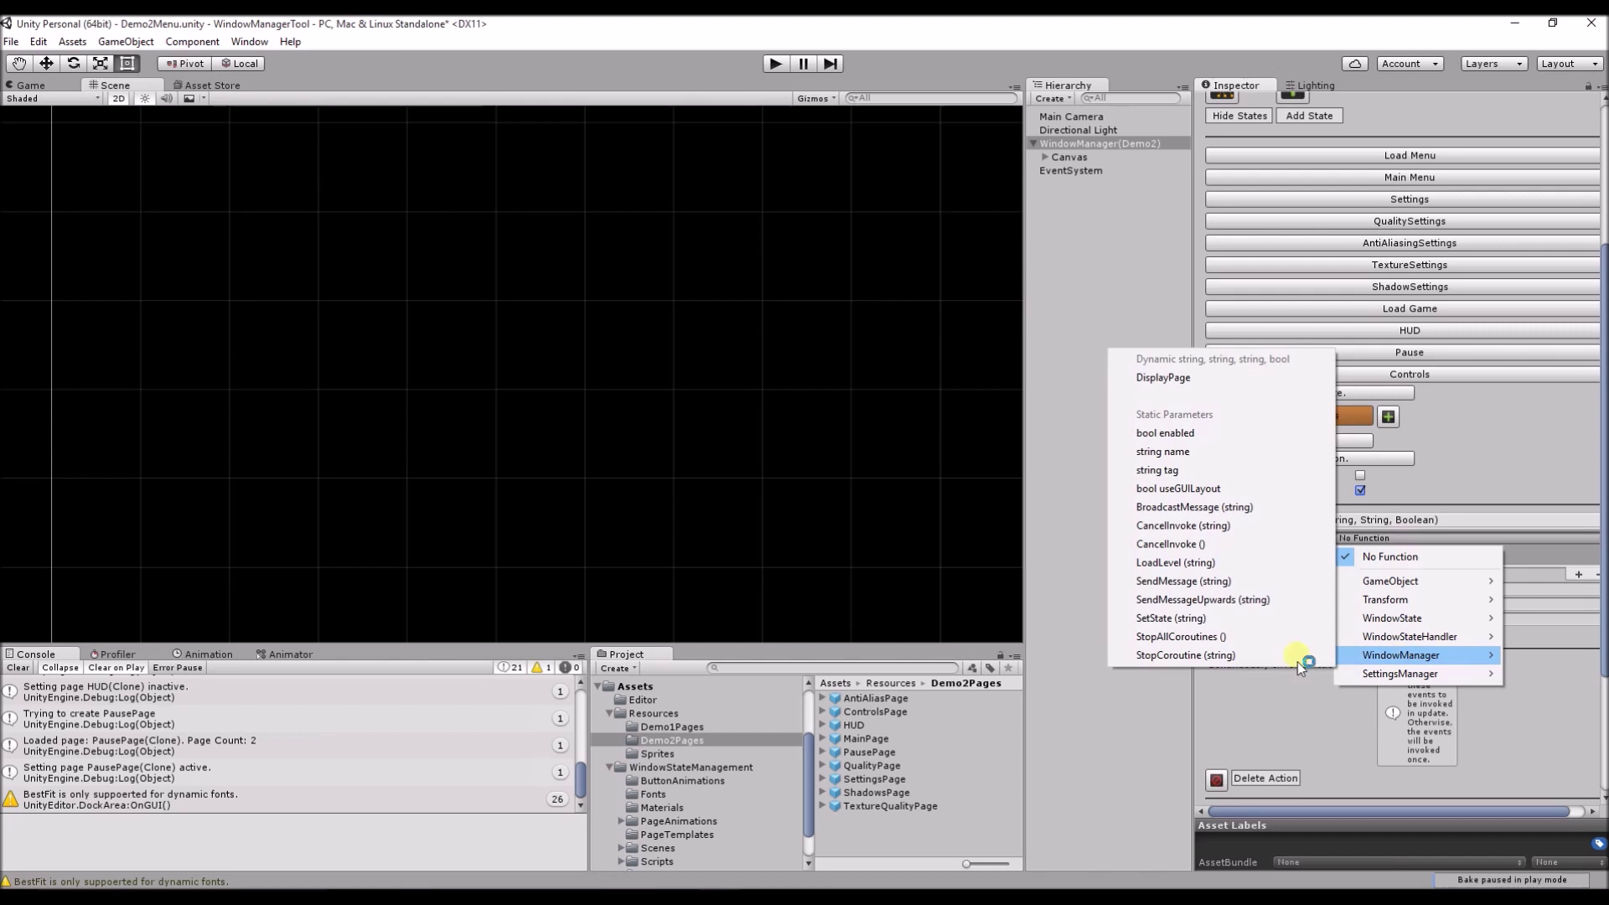
left_click(1164, 377)
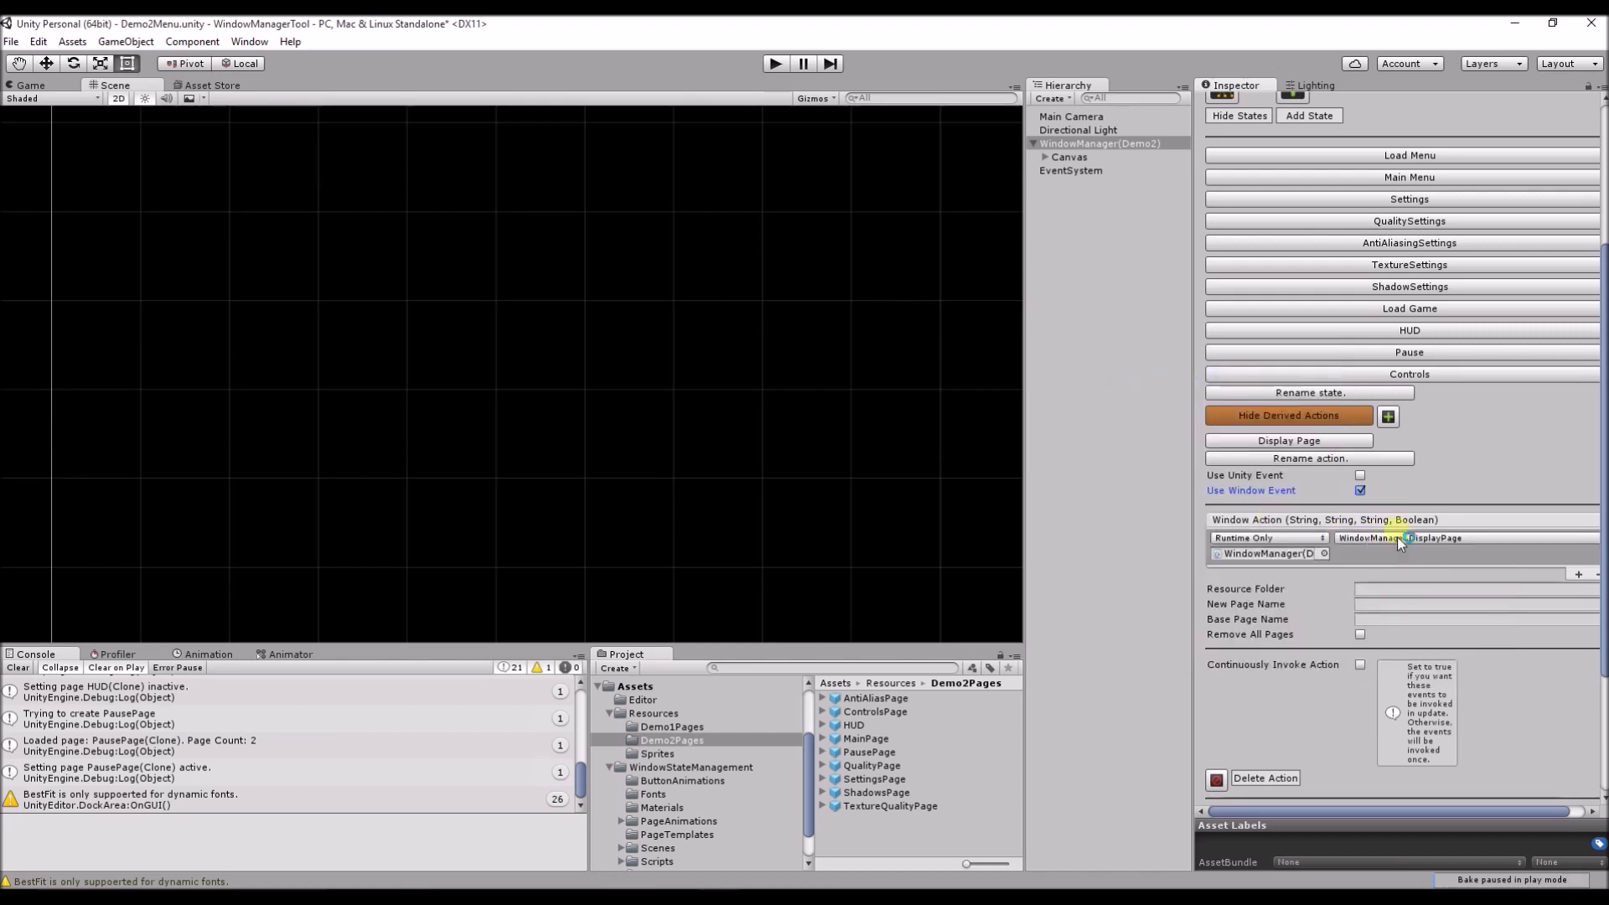
Step: Look up the Demo2Pages folder and ControlsPage prefab, then return to WindowManager(Demo2)
left_click(1411, 591)
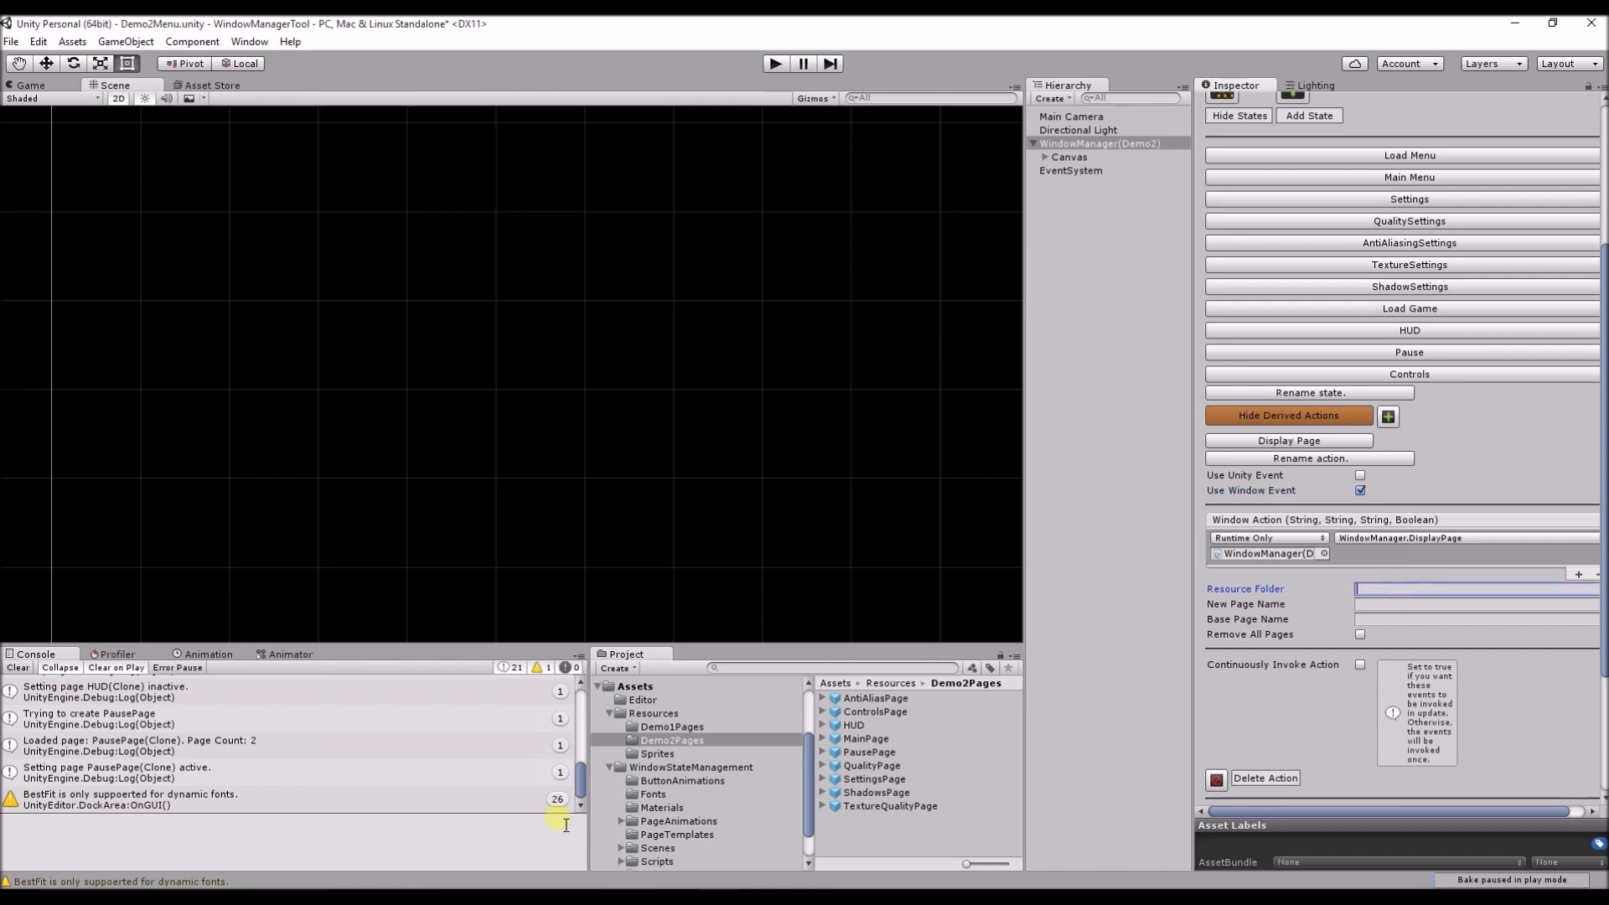
left_click(675, 741)
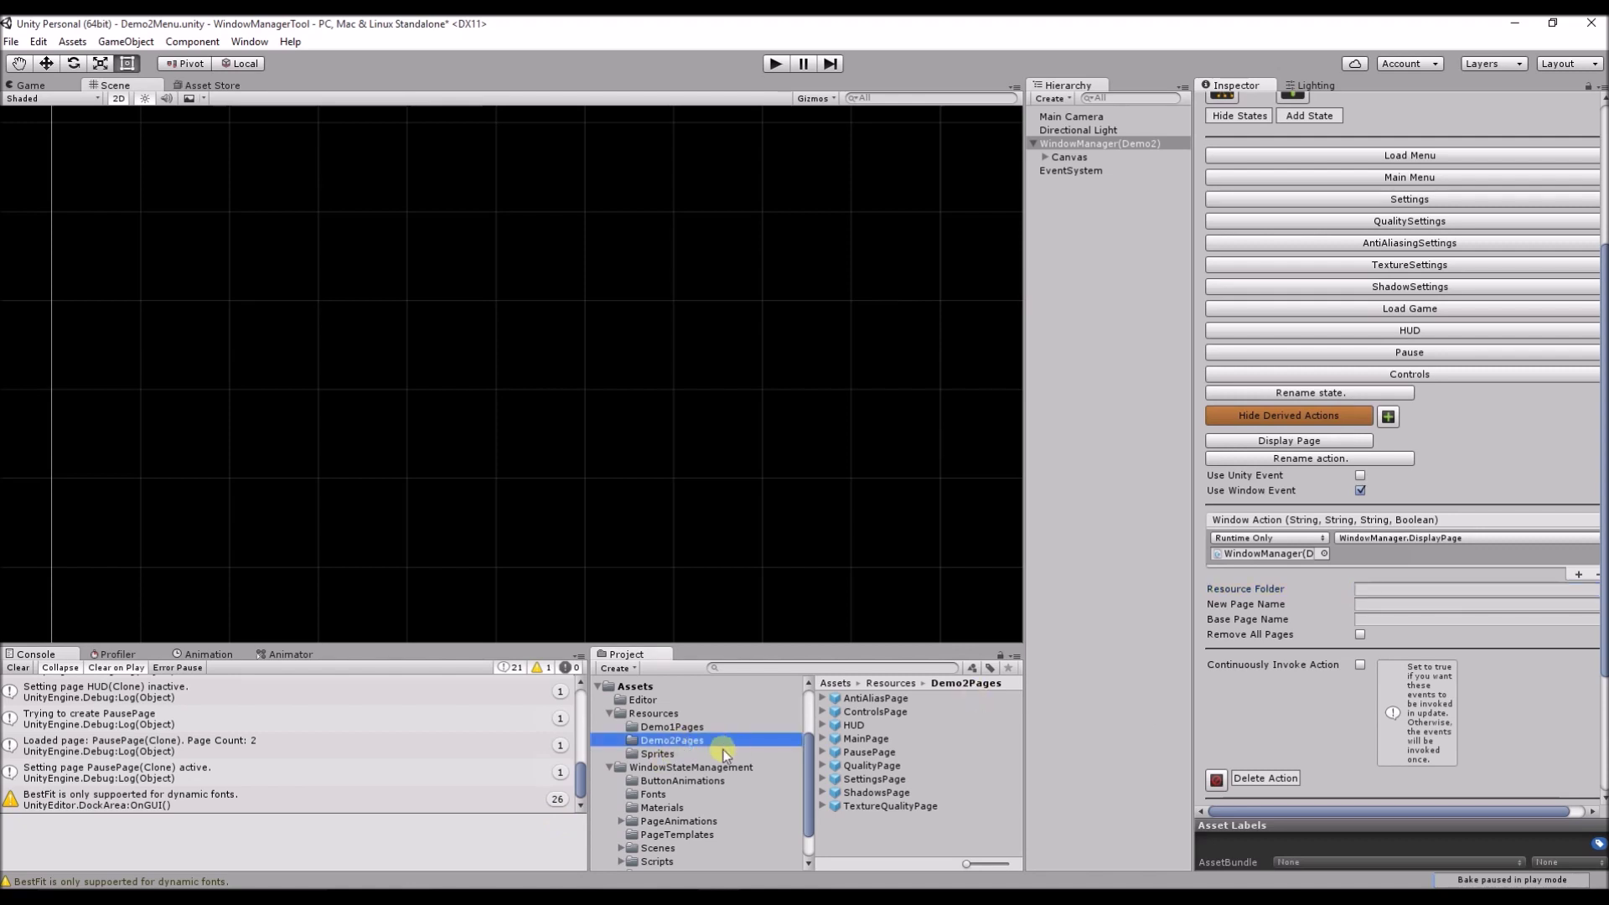
left_click(860, 712)
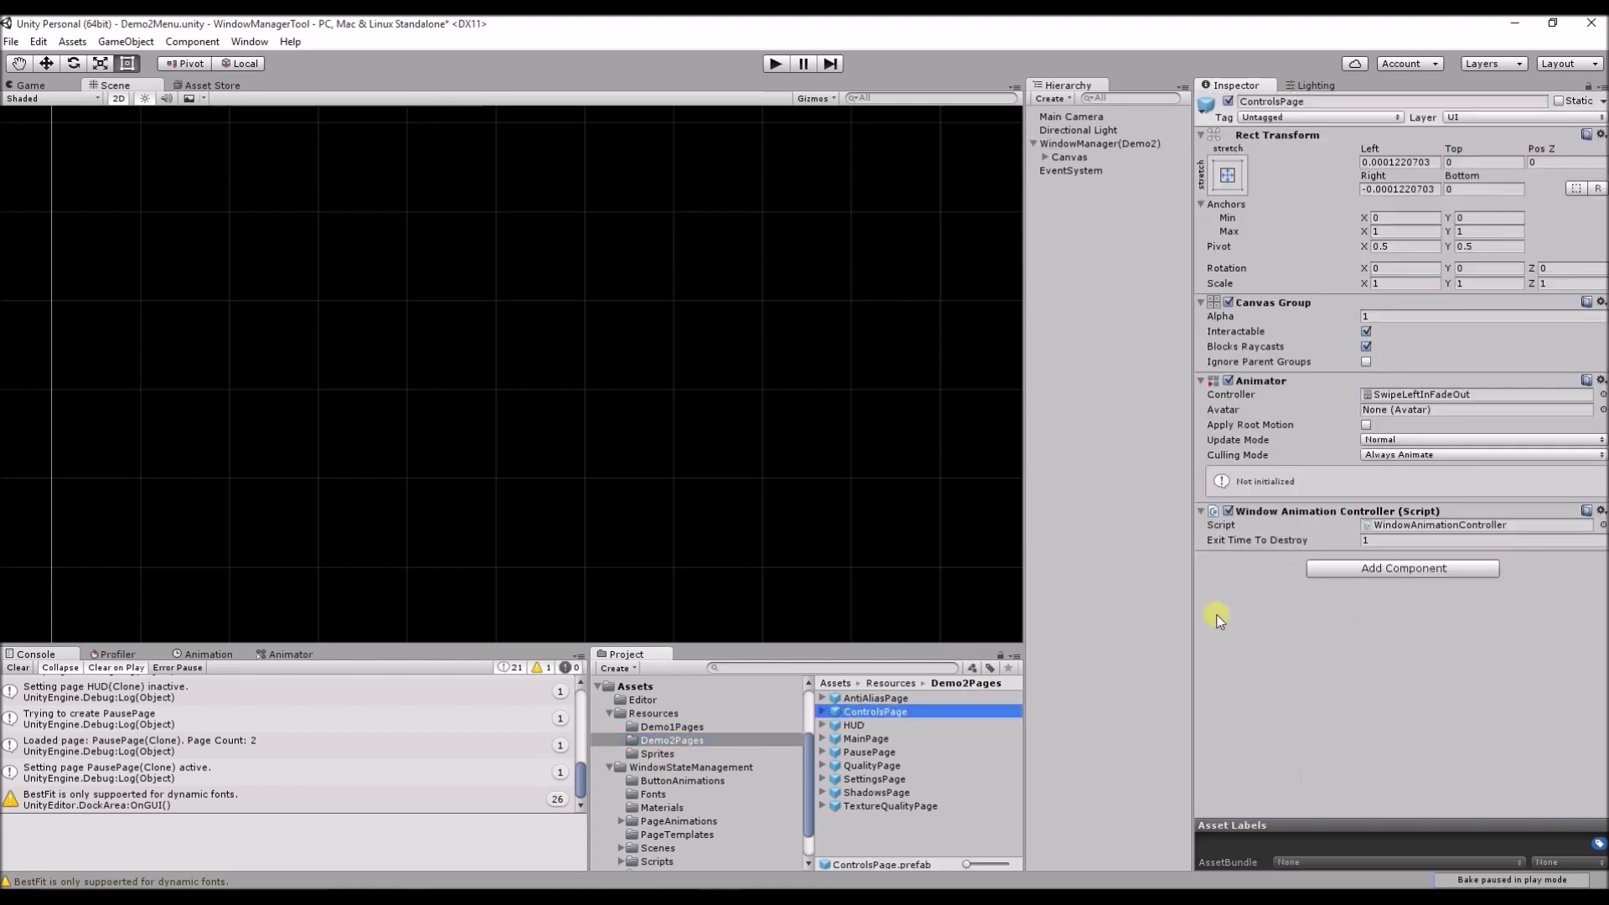
left_click(1080, 143)
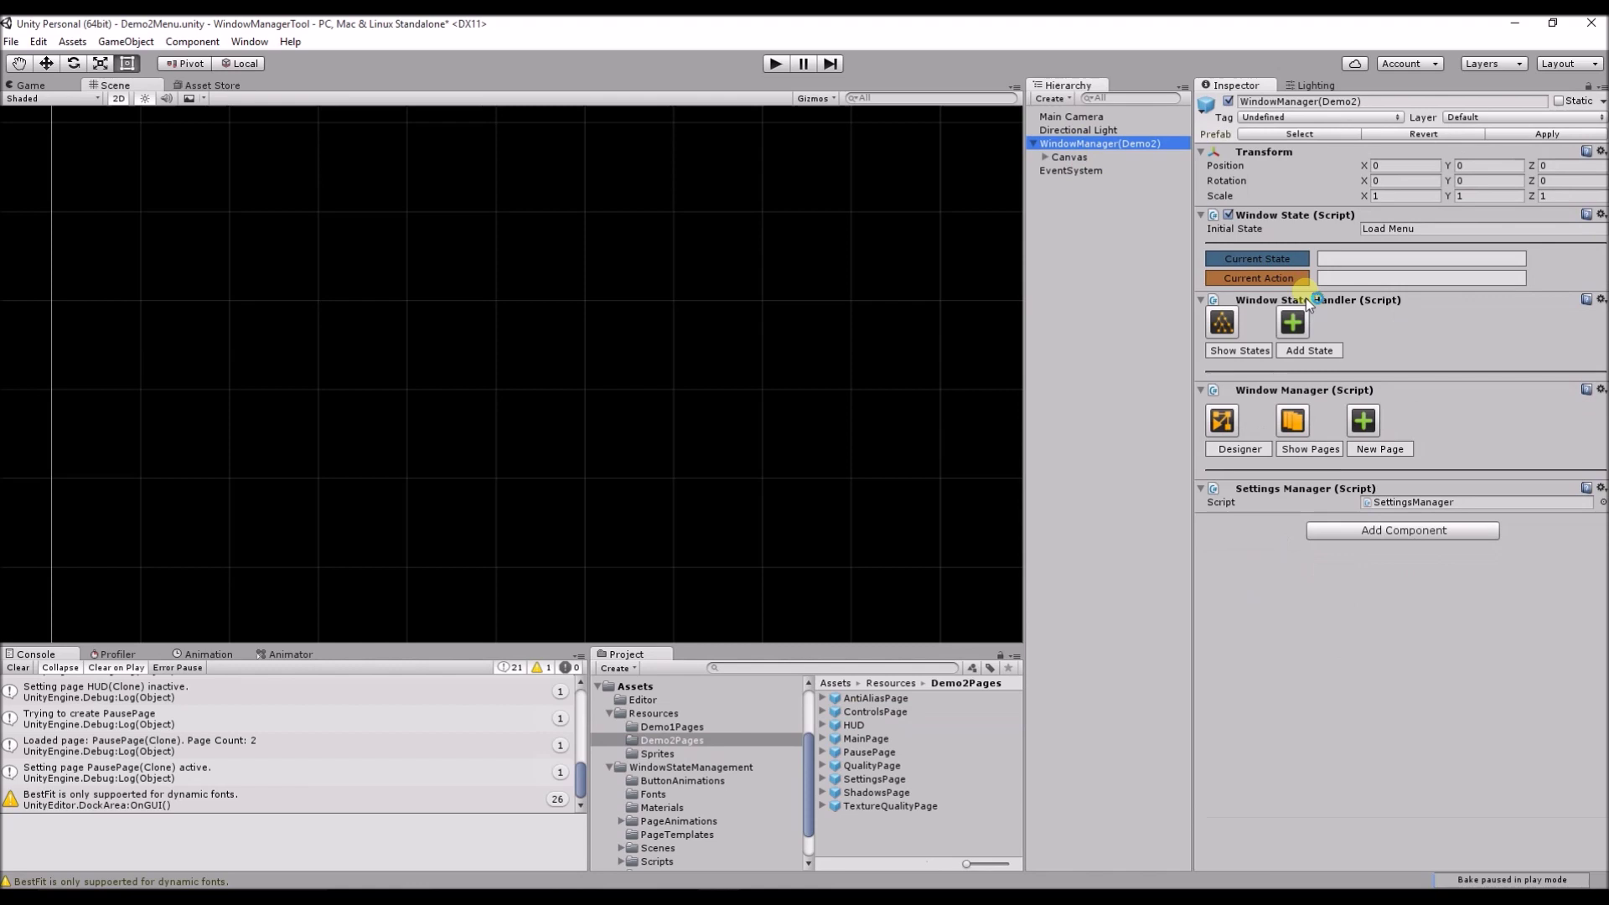
Step: Set the Display Page action's Resource Folder to Demo2Pages
left_click(1236, 327)
left_click(1378, 610)
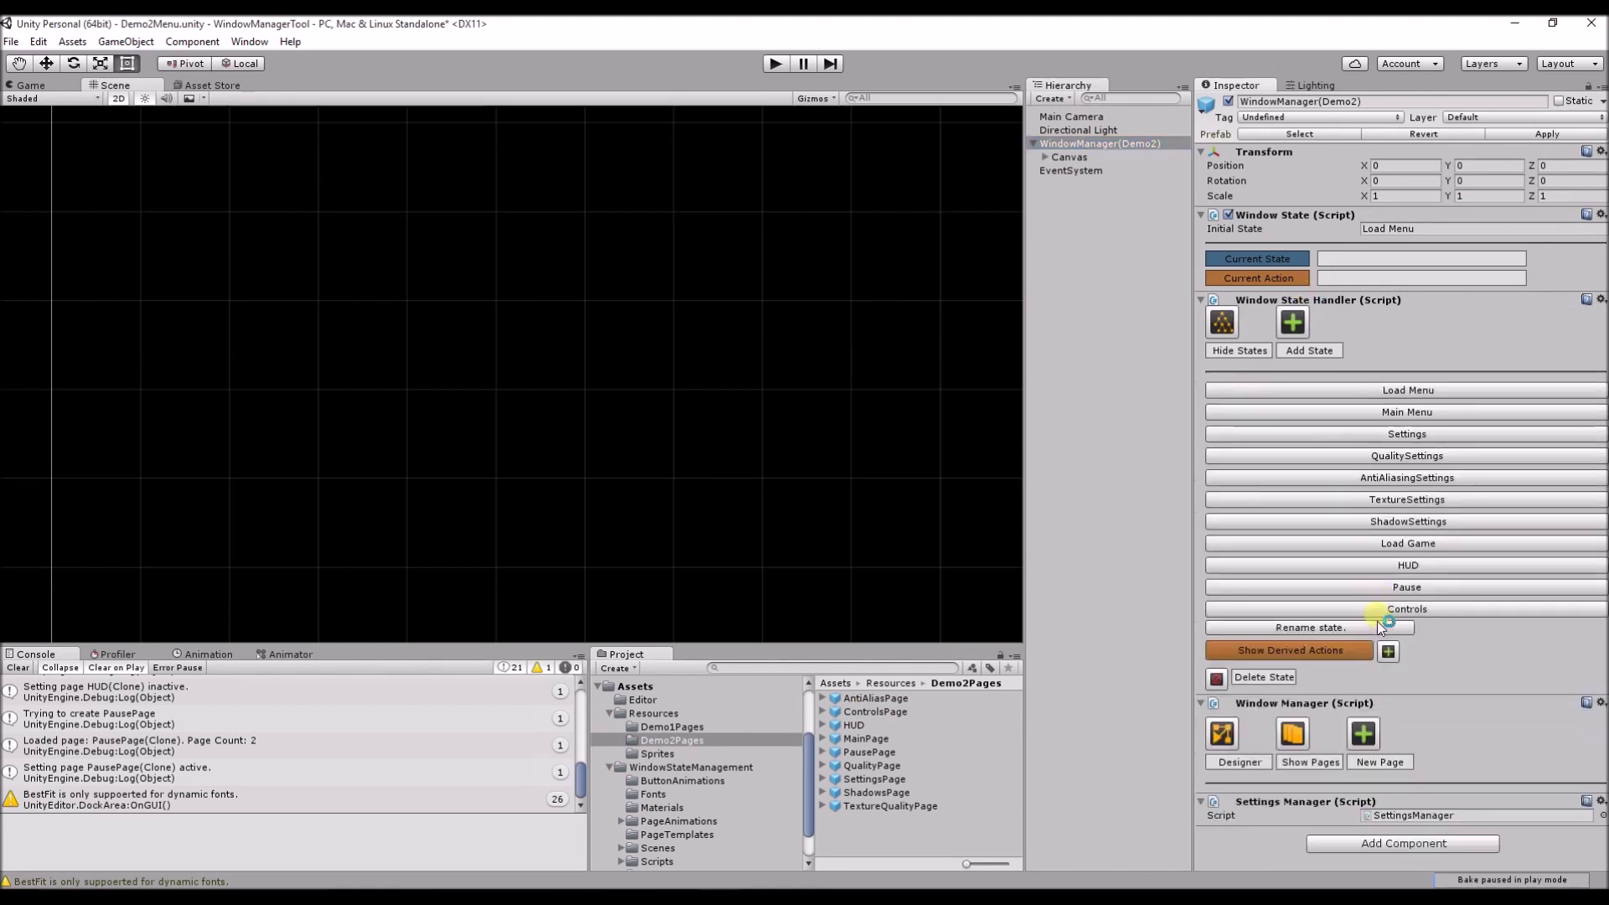
left_click(1319, 653)
left_click(1314, 675)
scroll(1341, 662, "down", 5)
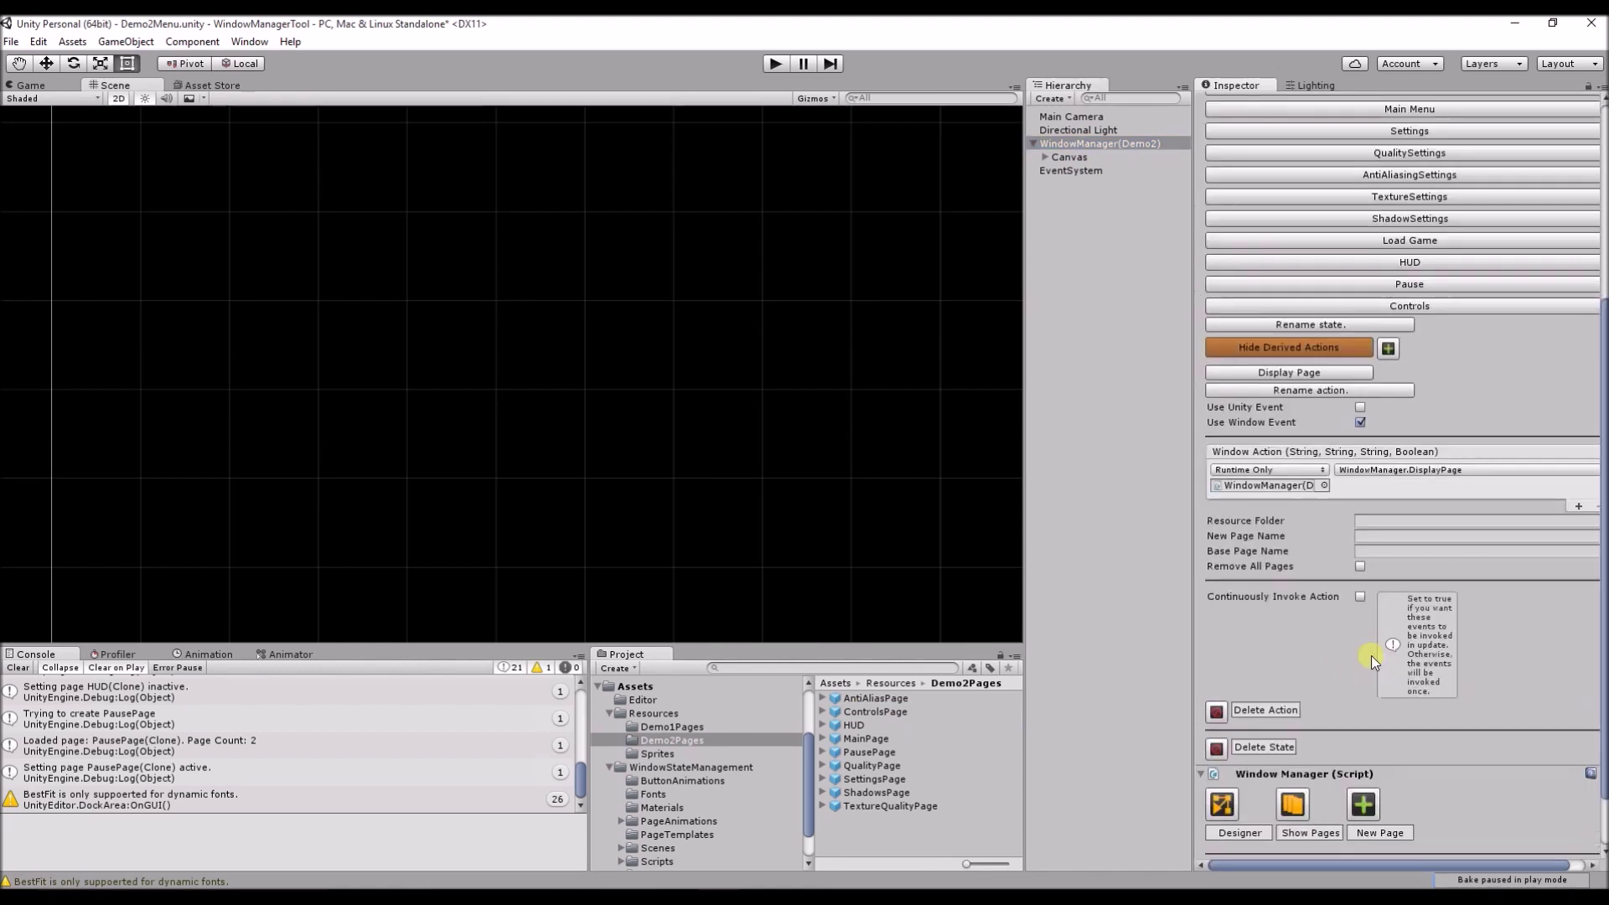
left_click(1392, 522)
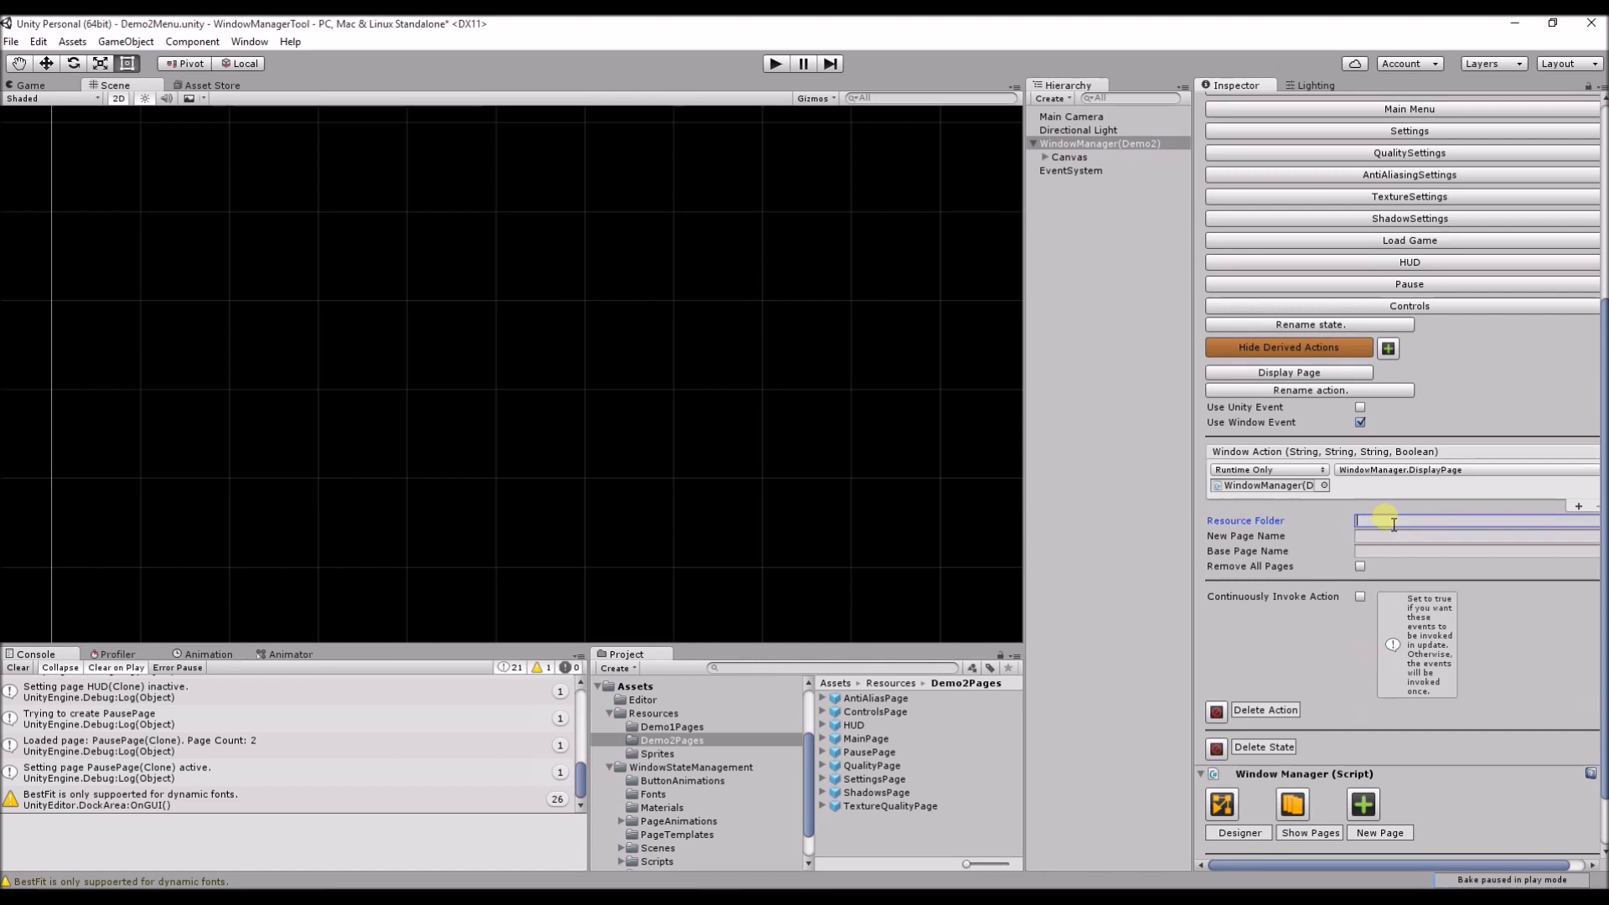
type("Demo2Pages")
Step: Set New Page Name to ControlsPage and Base Page Name to PausePage
left_click(1394, 540)
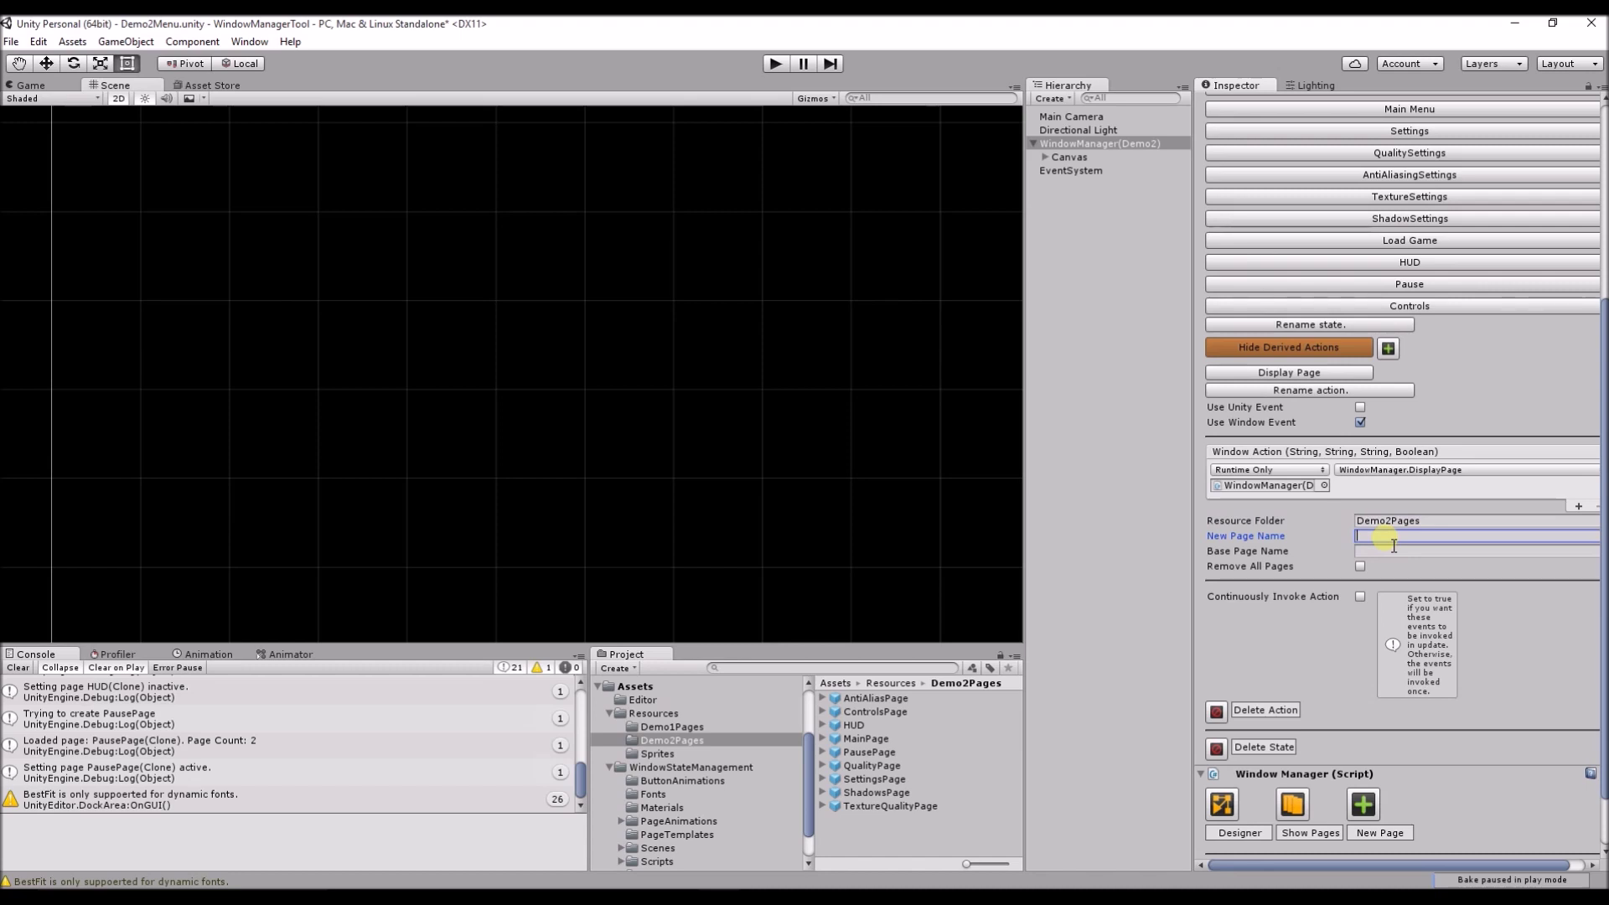
type("ControlsPages")
key("BackSpace")
left_click(1467, 553)
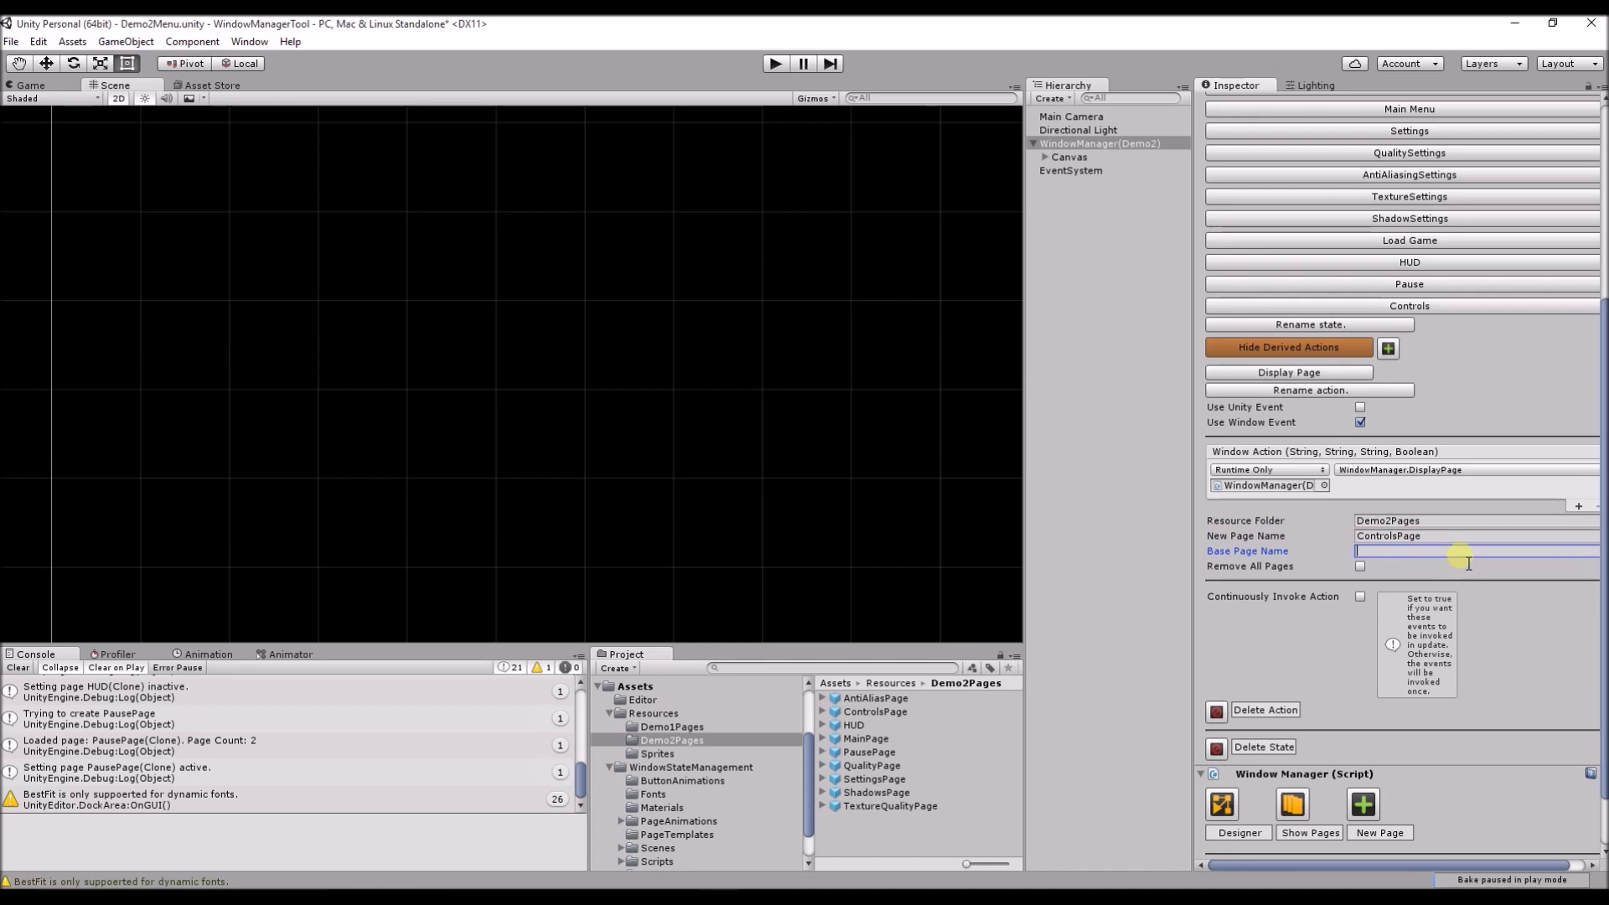
type("PausePage")
left_click(1393, 536)
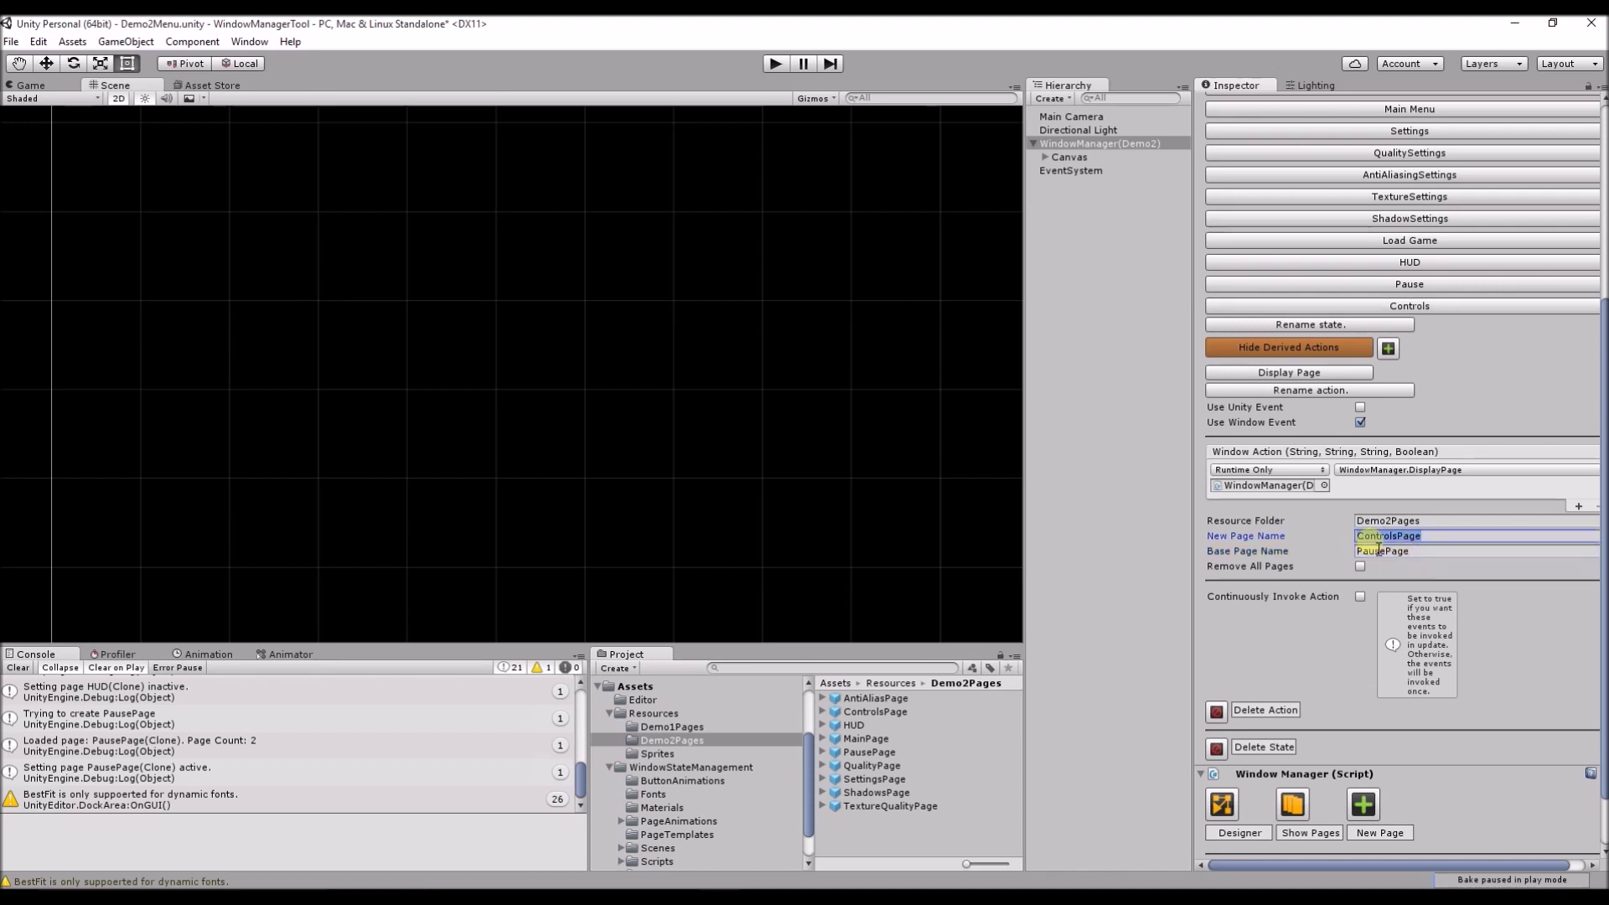
left_click(1421, 552)
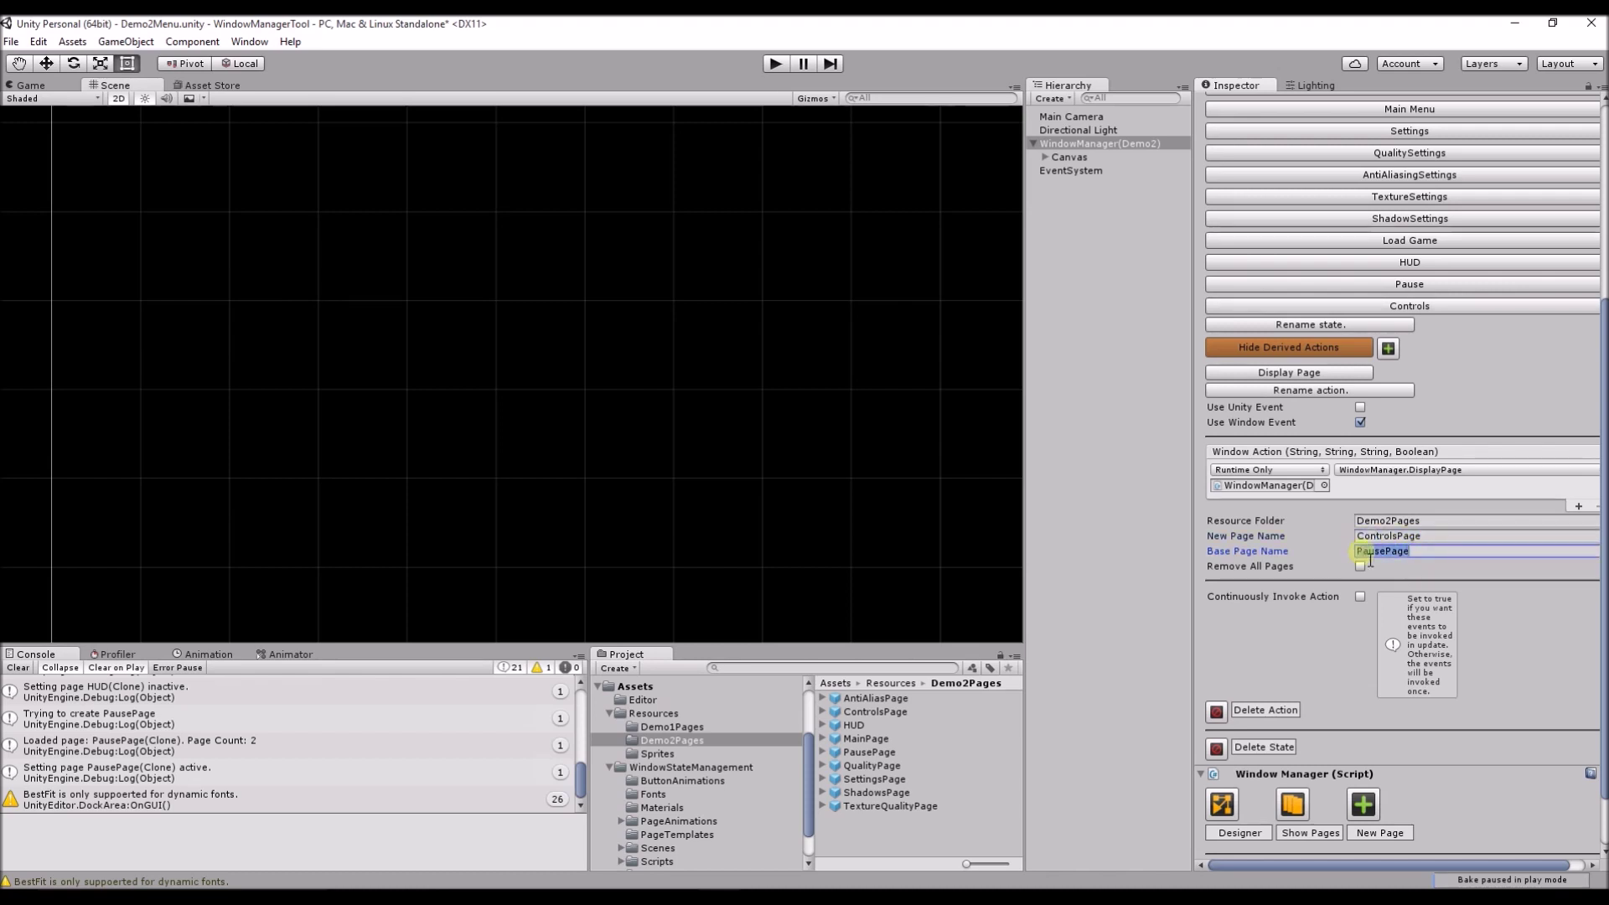
left_click(1421, 542)
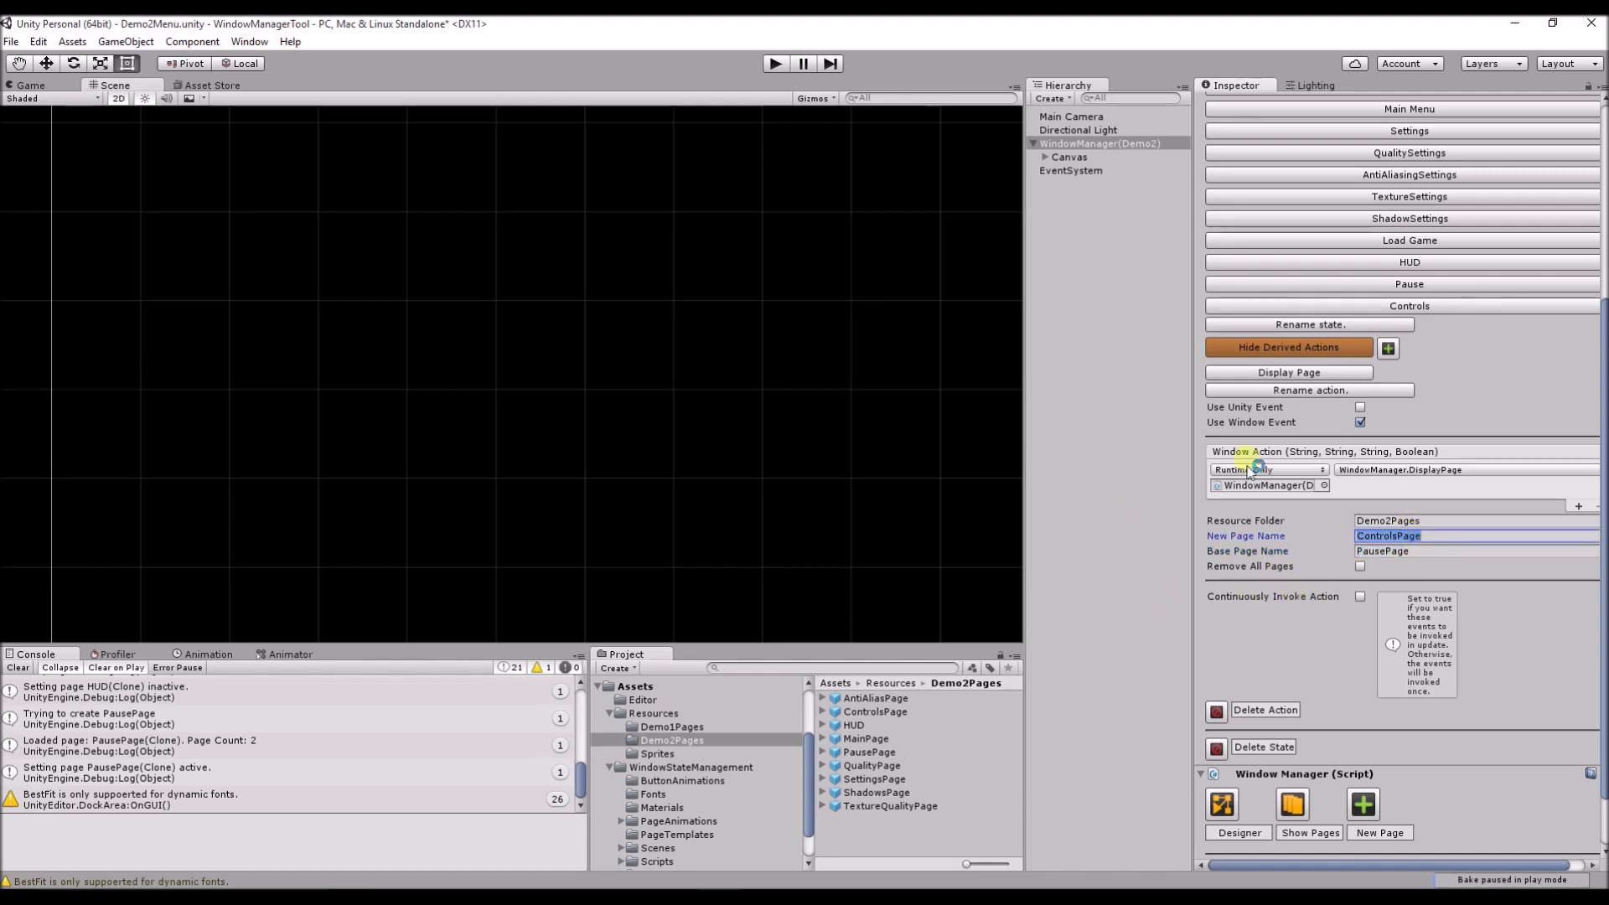
left_click(1419, 552)
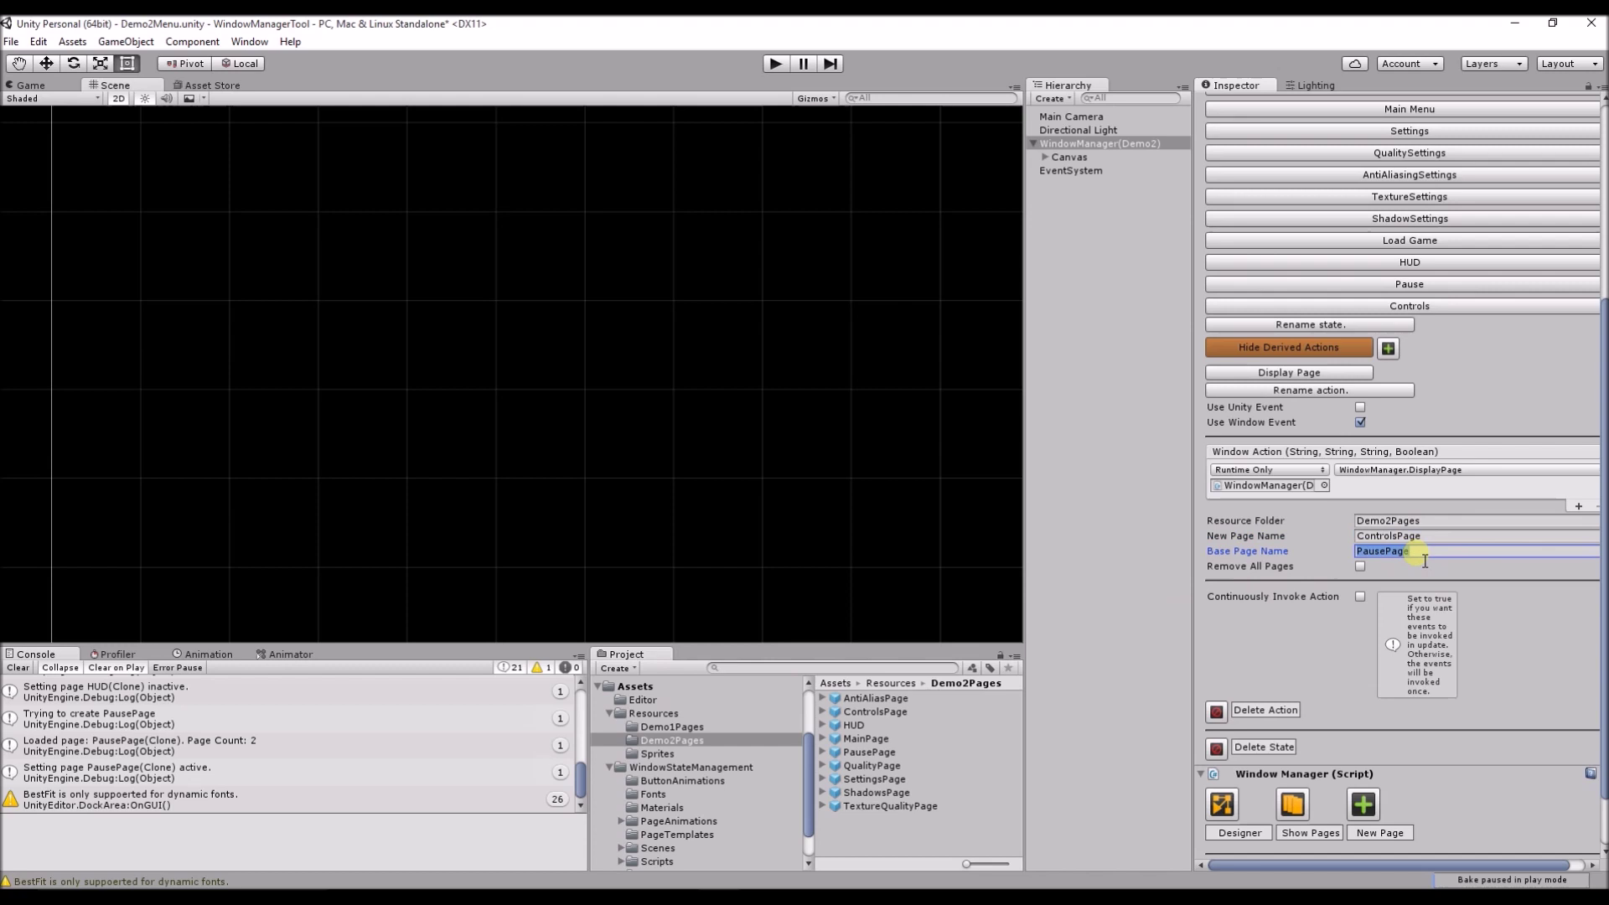
left_click(1435, 537)
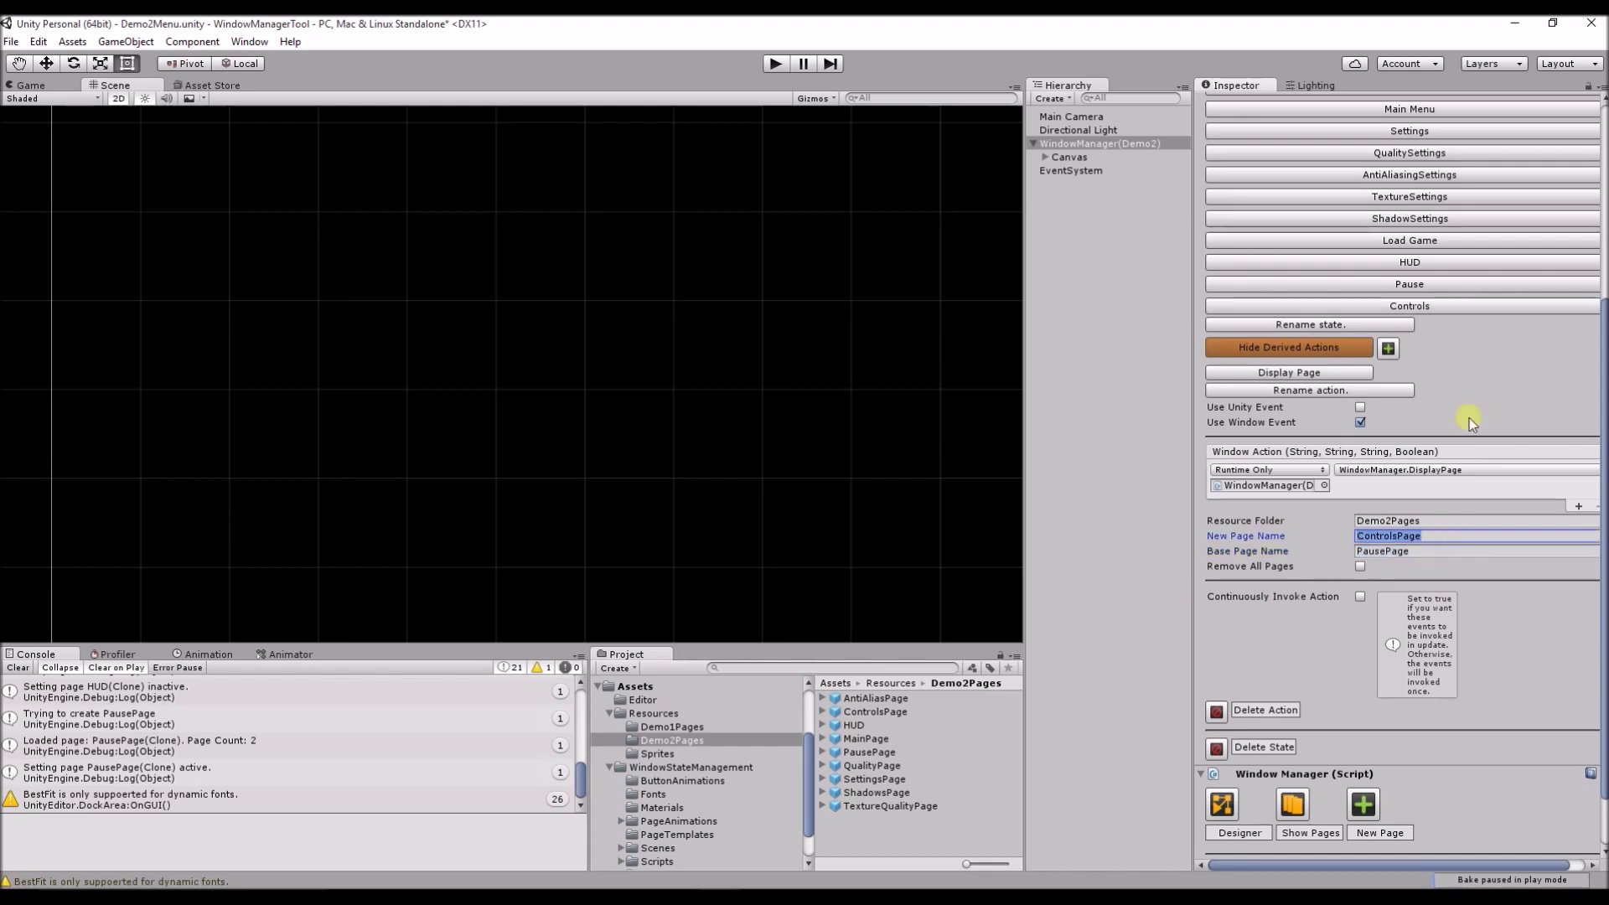
left_click(1412, 305)
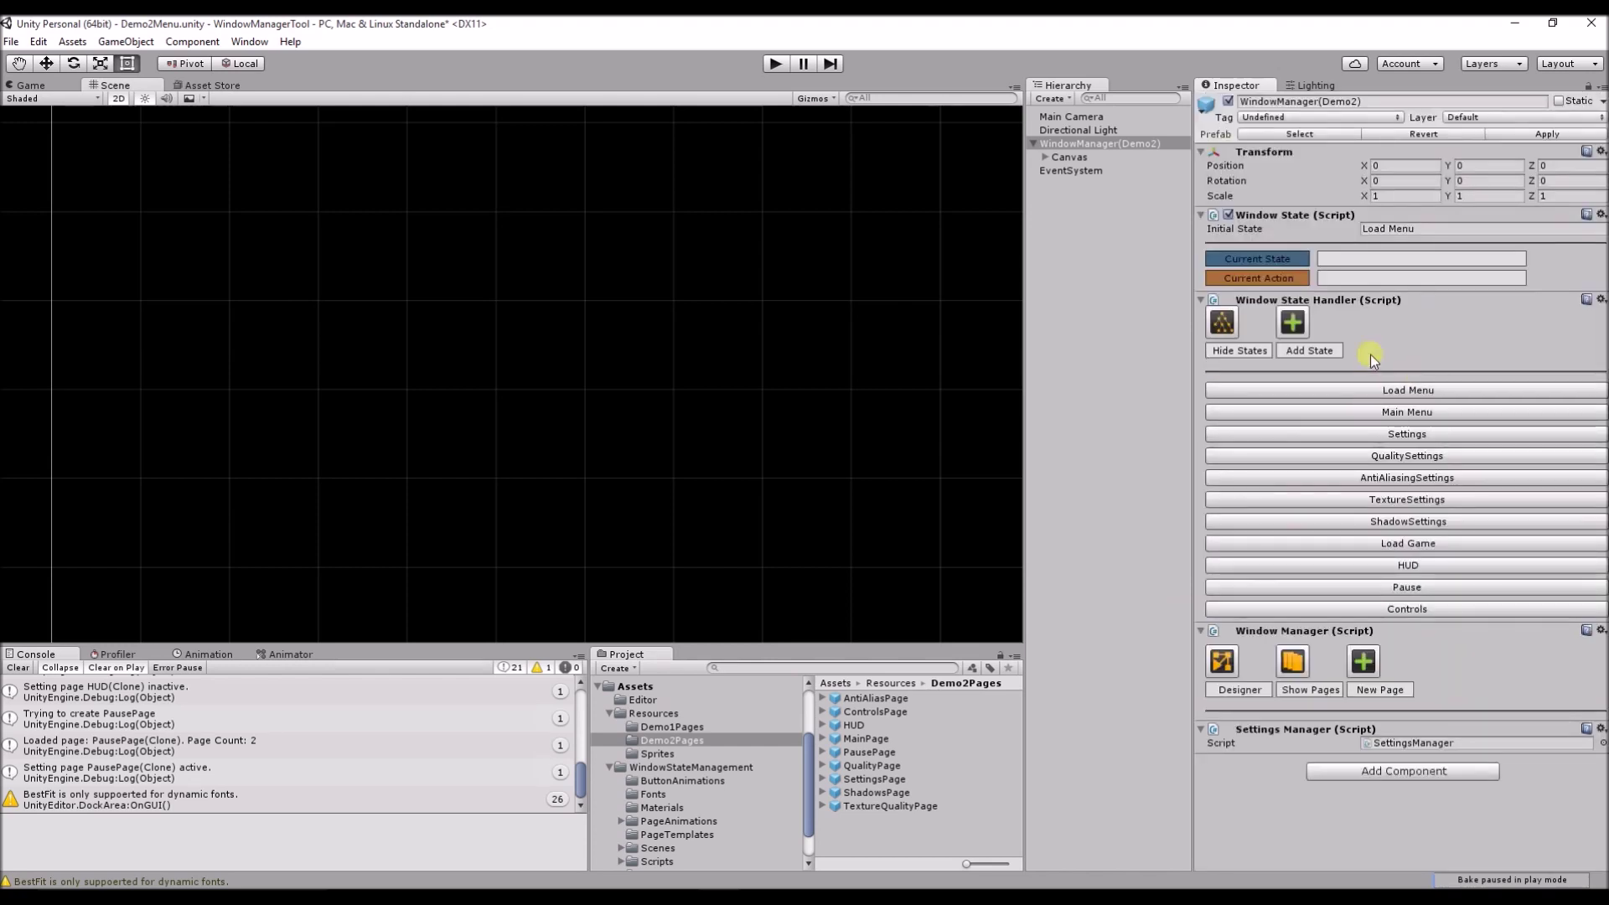
Step: Add a new empty page entry to the Window Manager's page list
left_click(1328, 302)
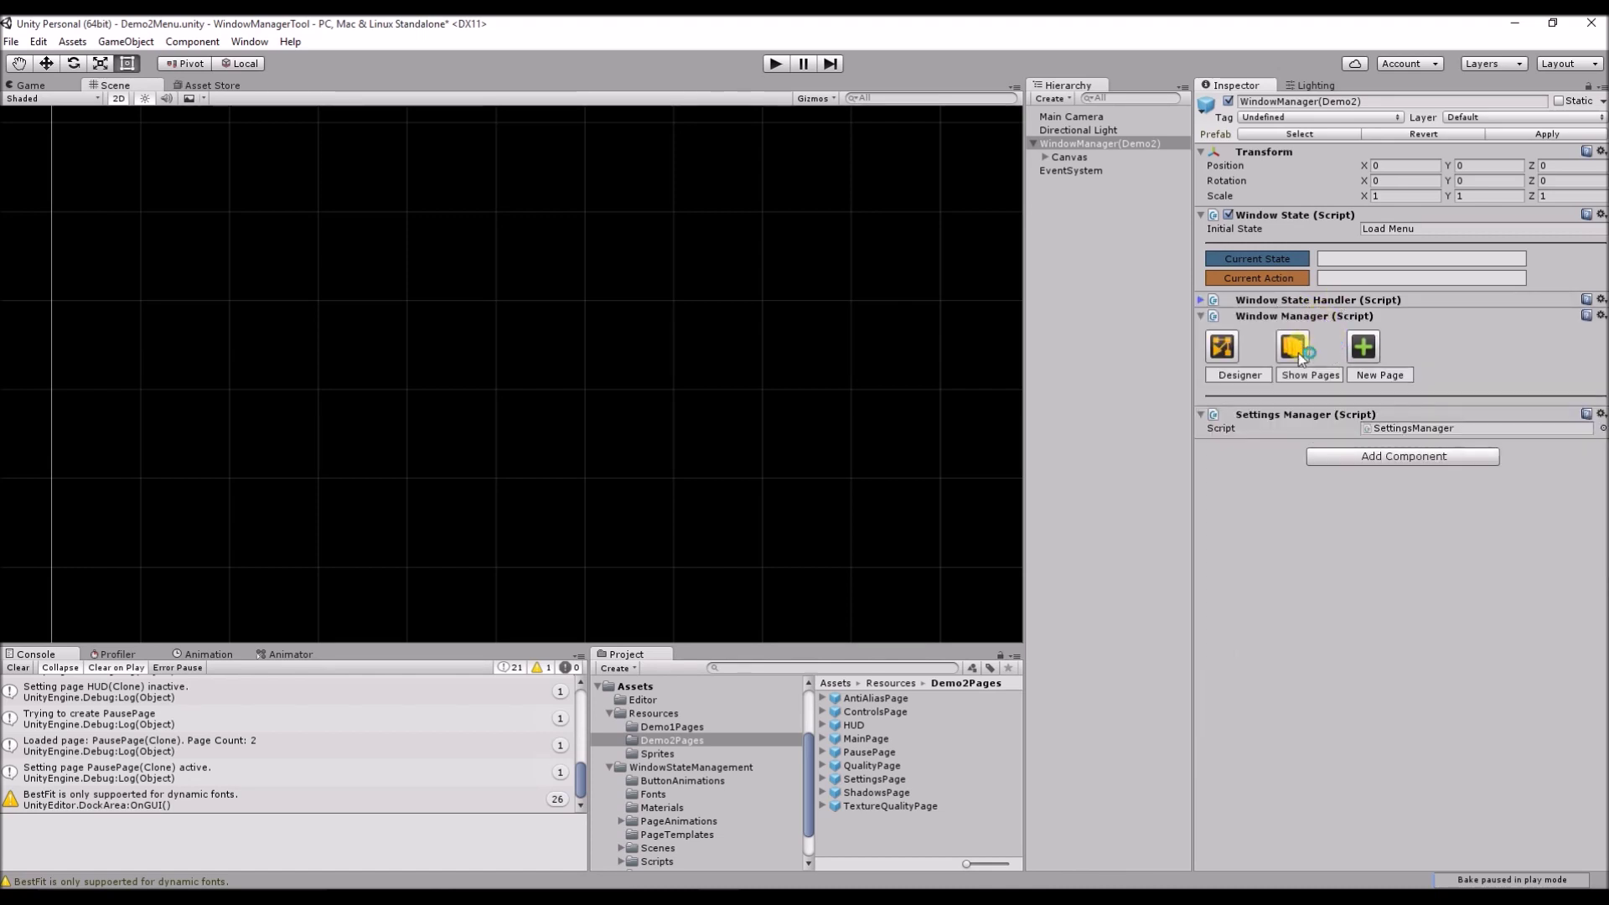
left_click(1295, 347)
left_click(1365, 354)
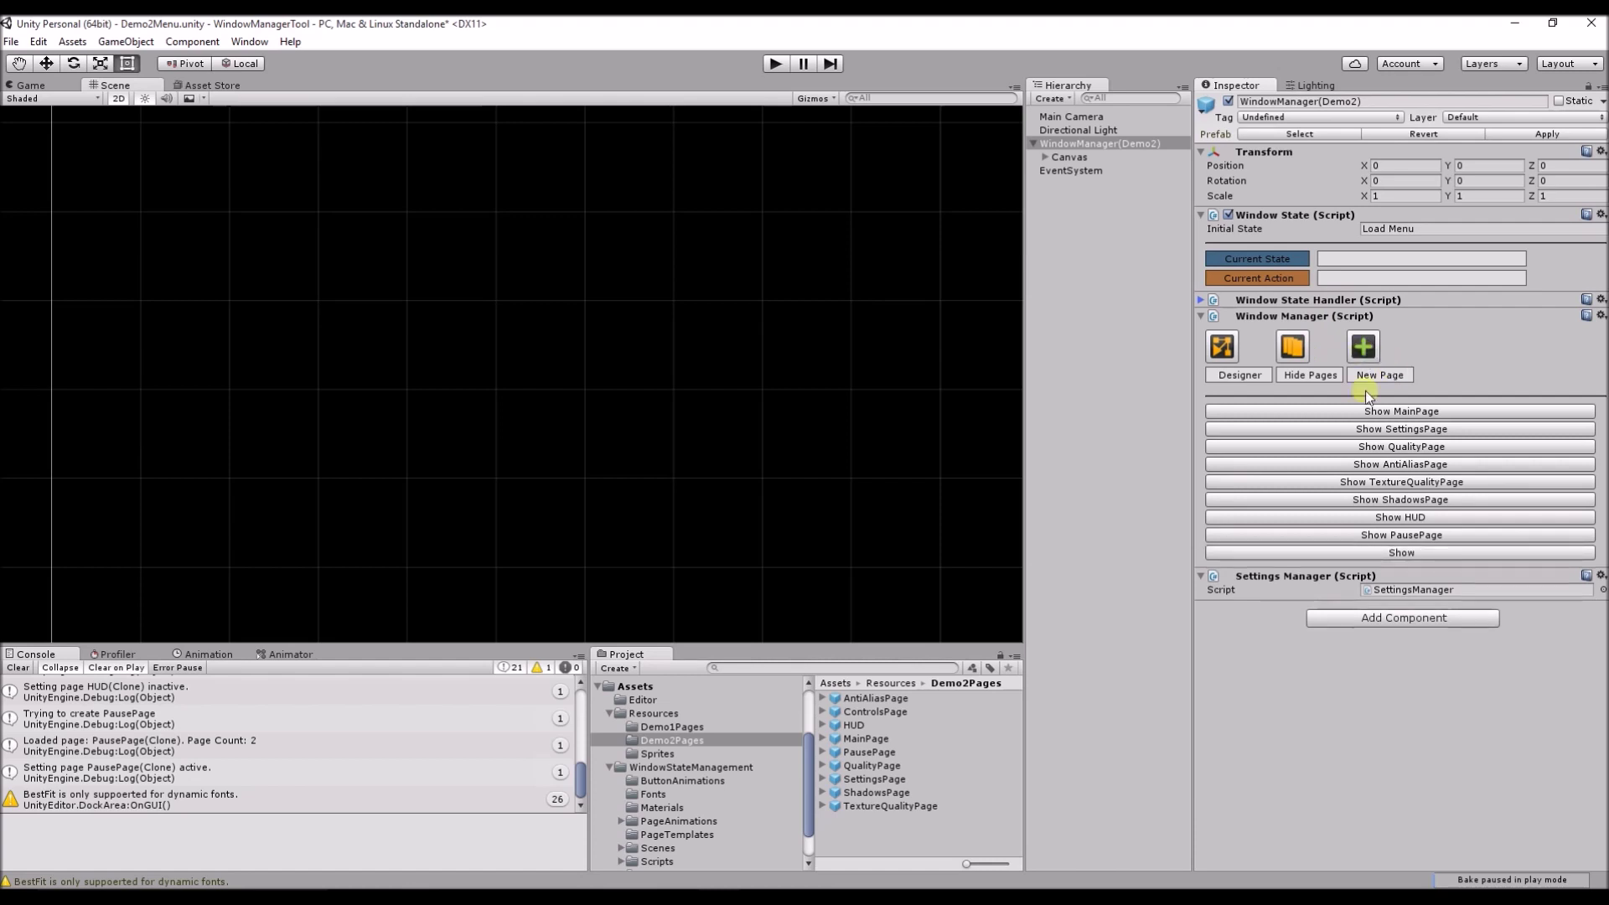
left_click(1396, 552)
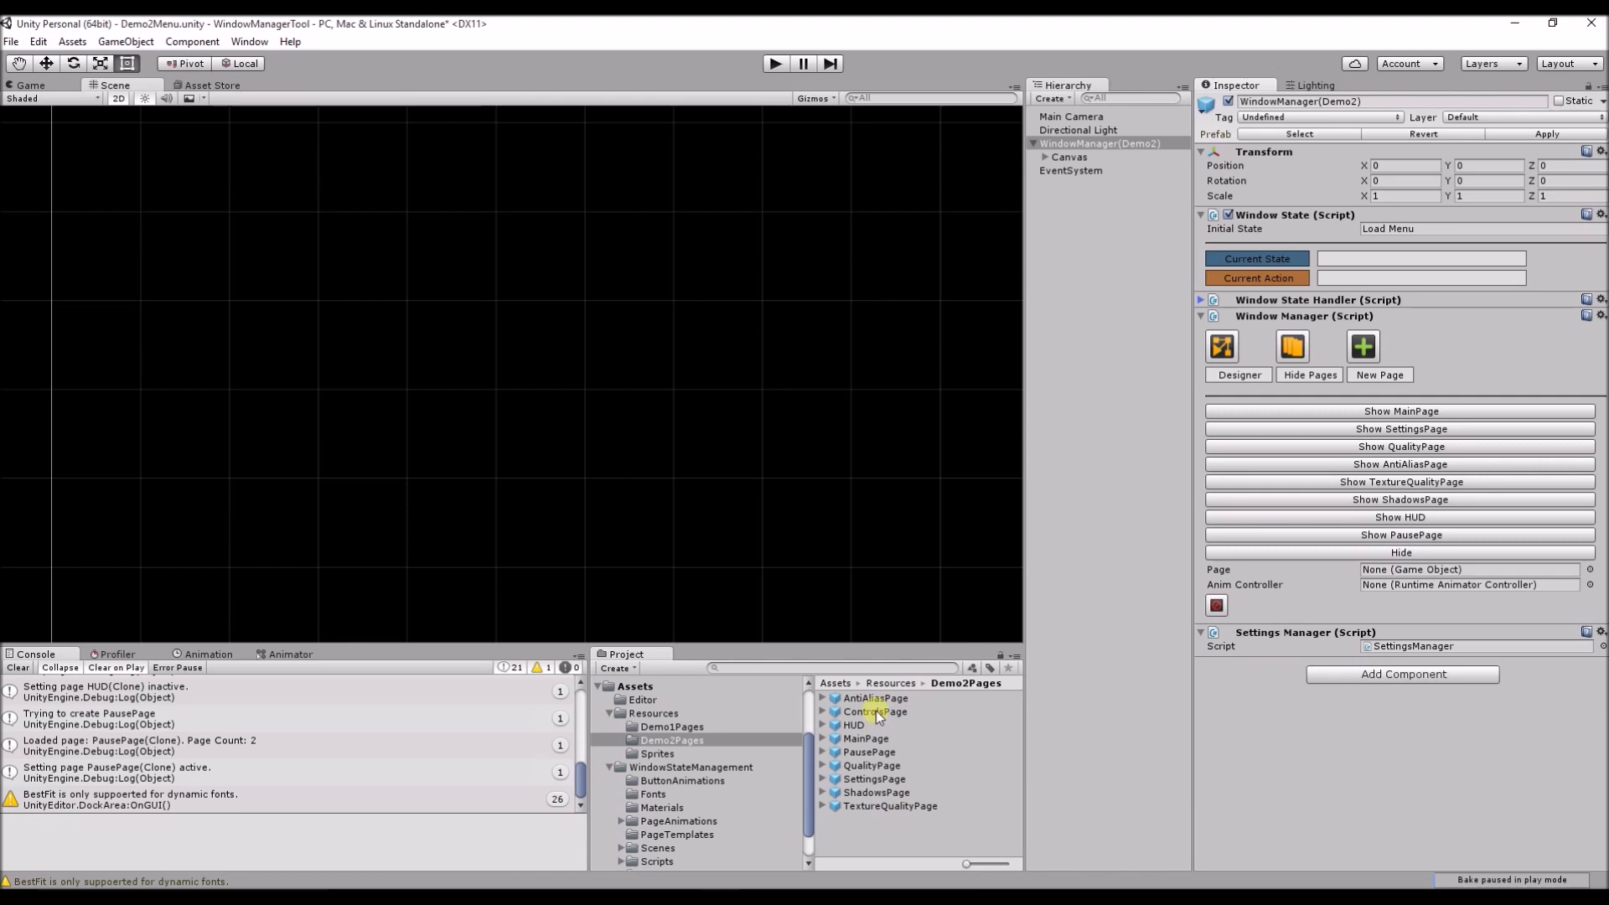
Step: Assign the ControlsPage prefab with SwipeRightInFadeOut as its animation controller, then enter play mode
left_click_drag(875, 718, 1463, 575)
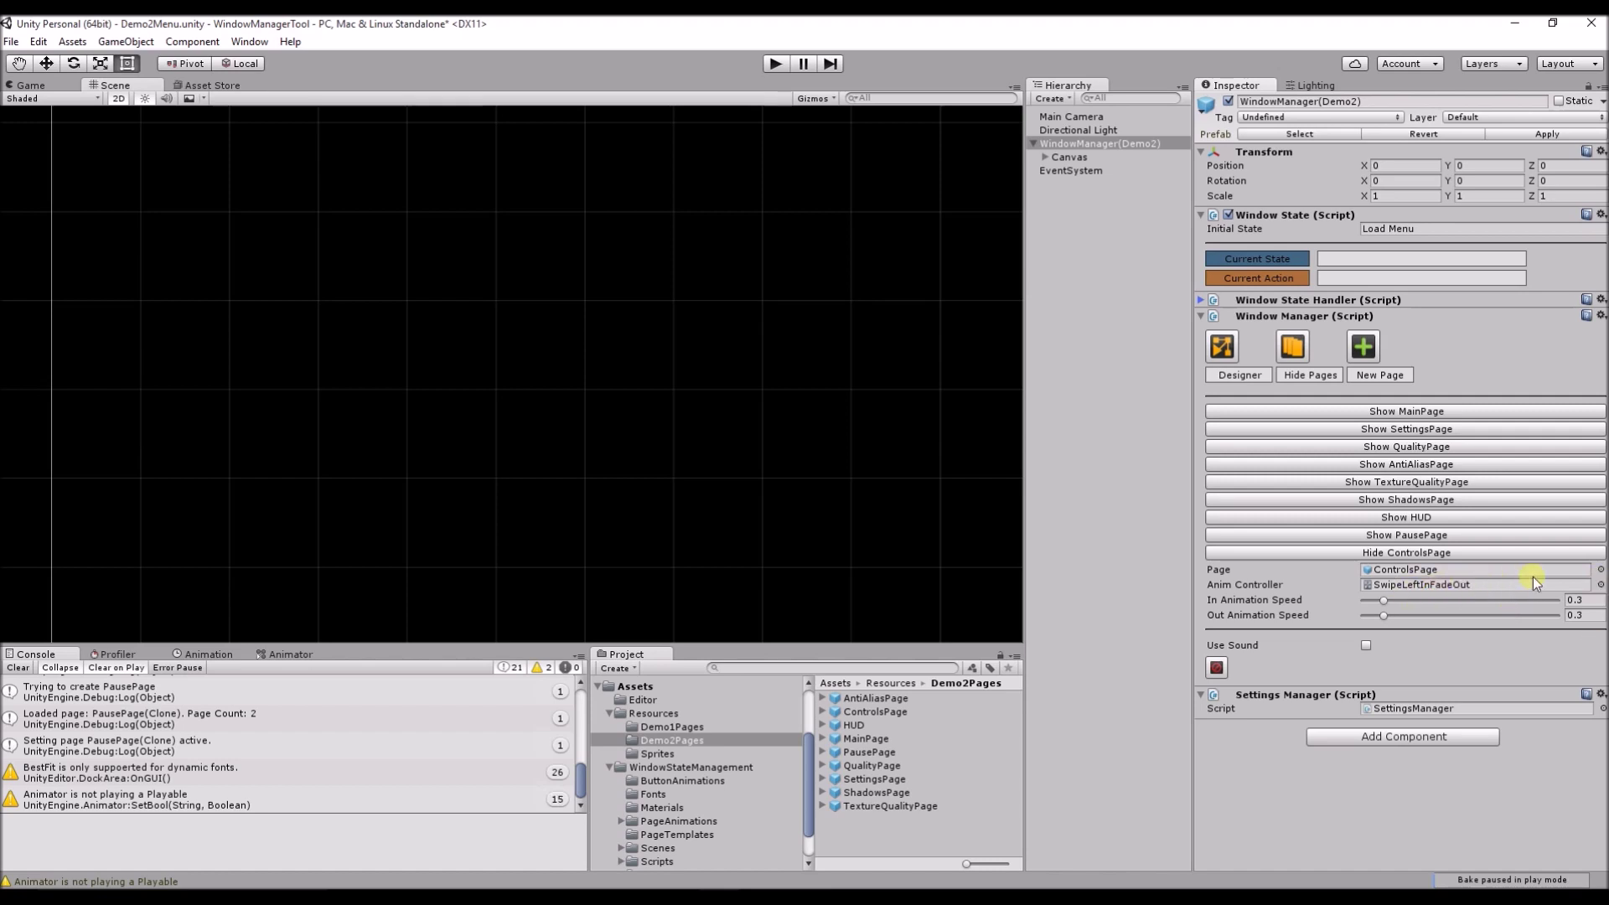
left_click(1601, 584)
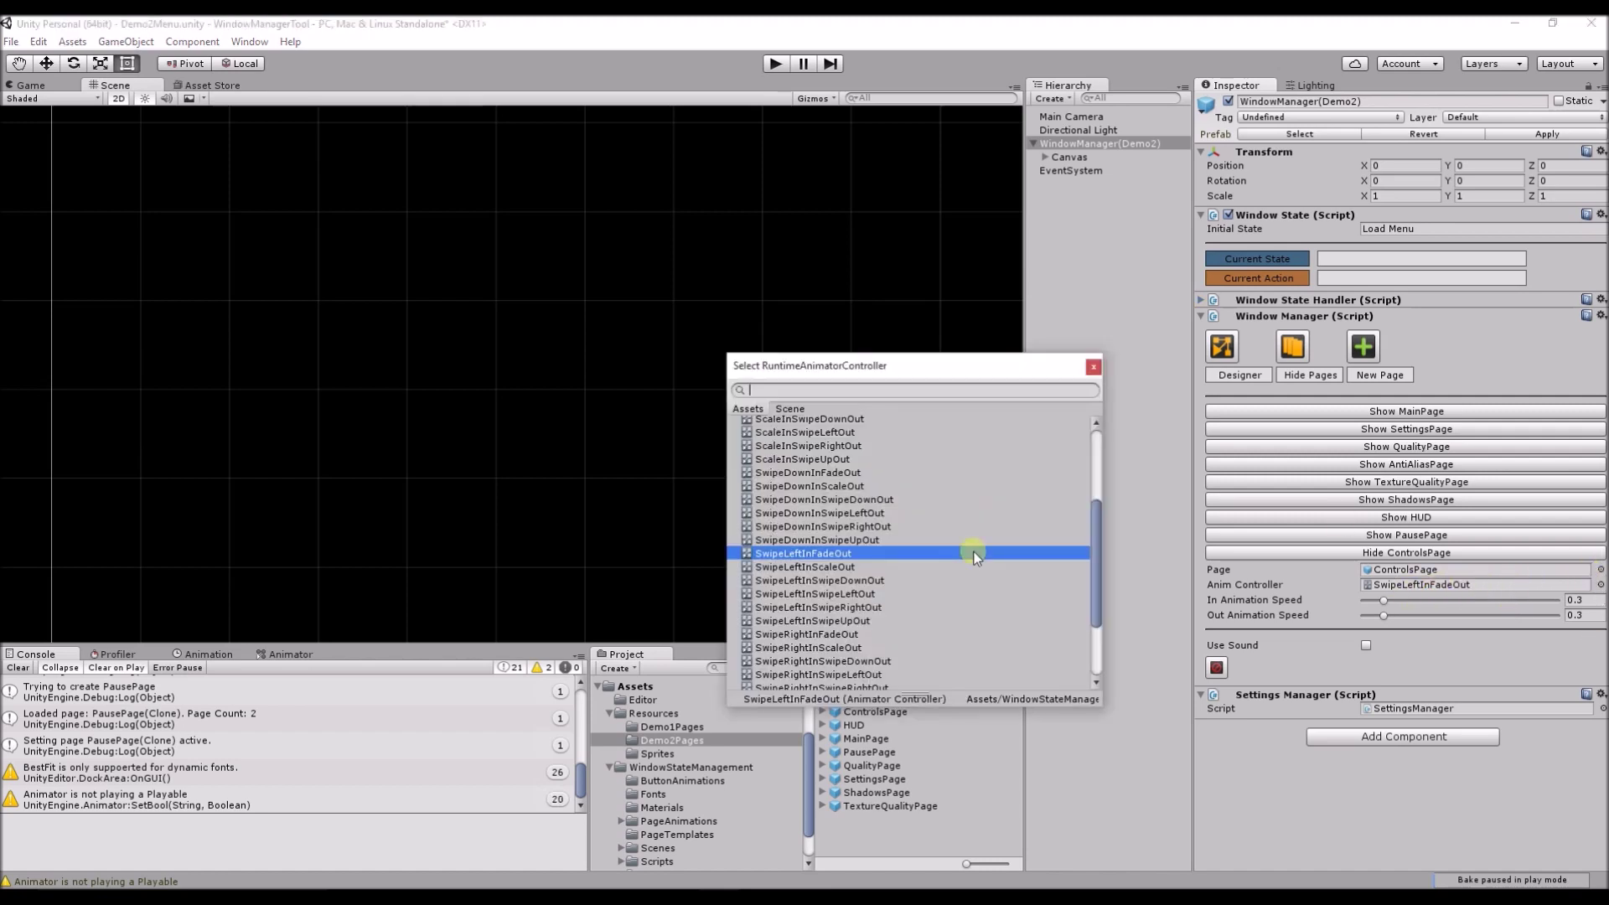
scroll(917, 590, "down", 3)
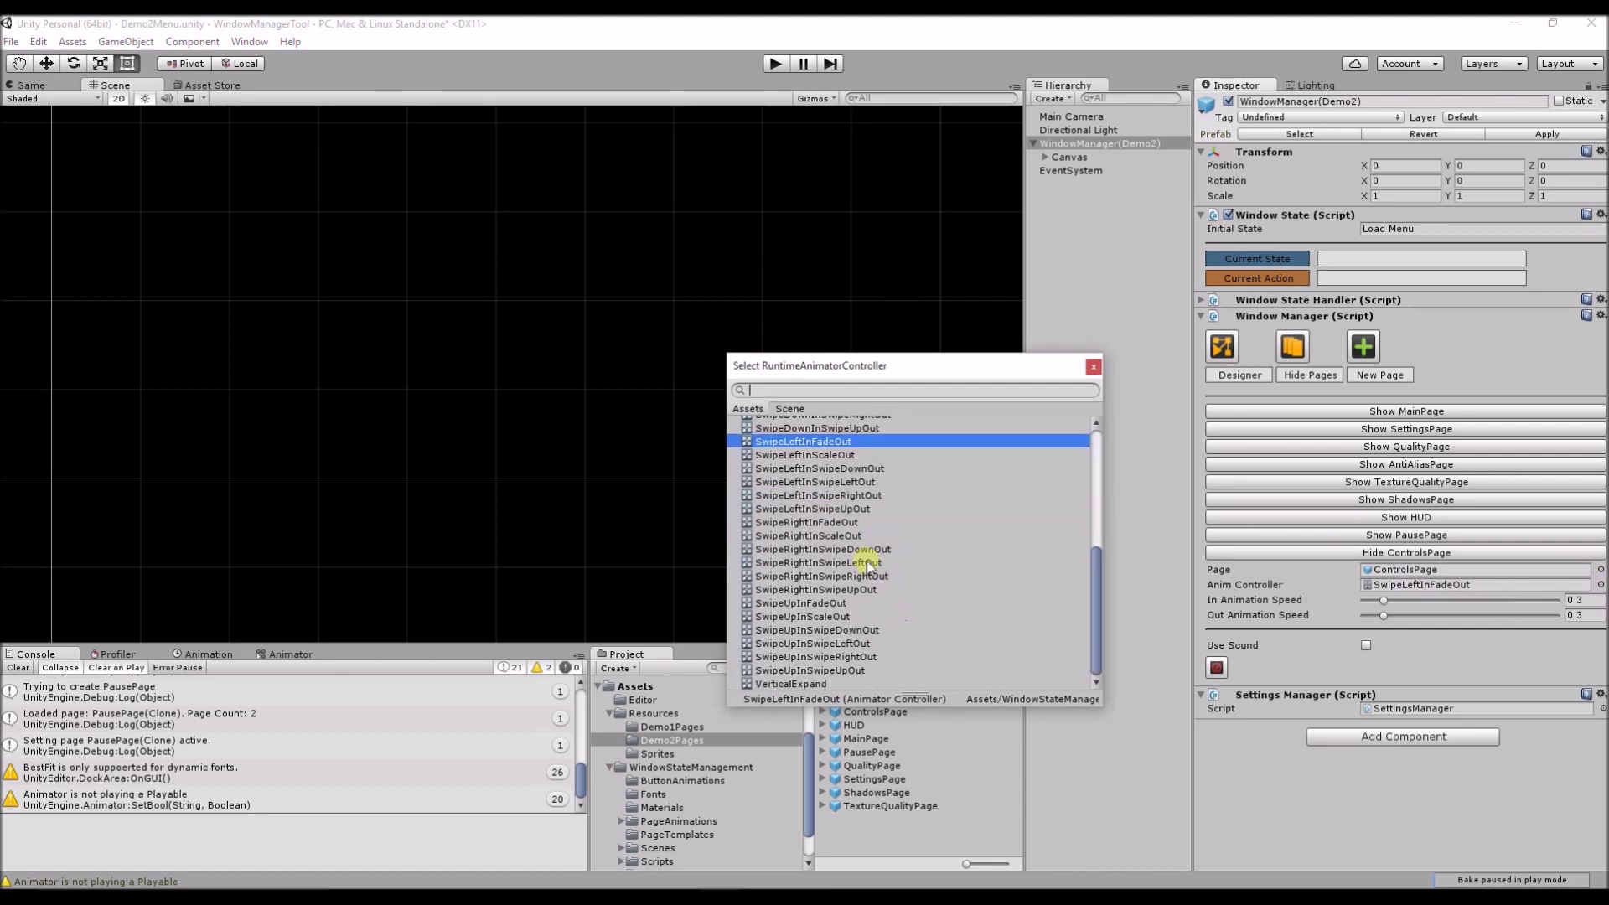
double_click(844, 523)
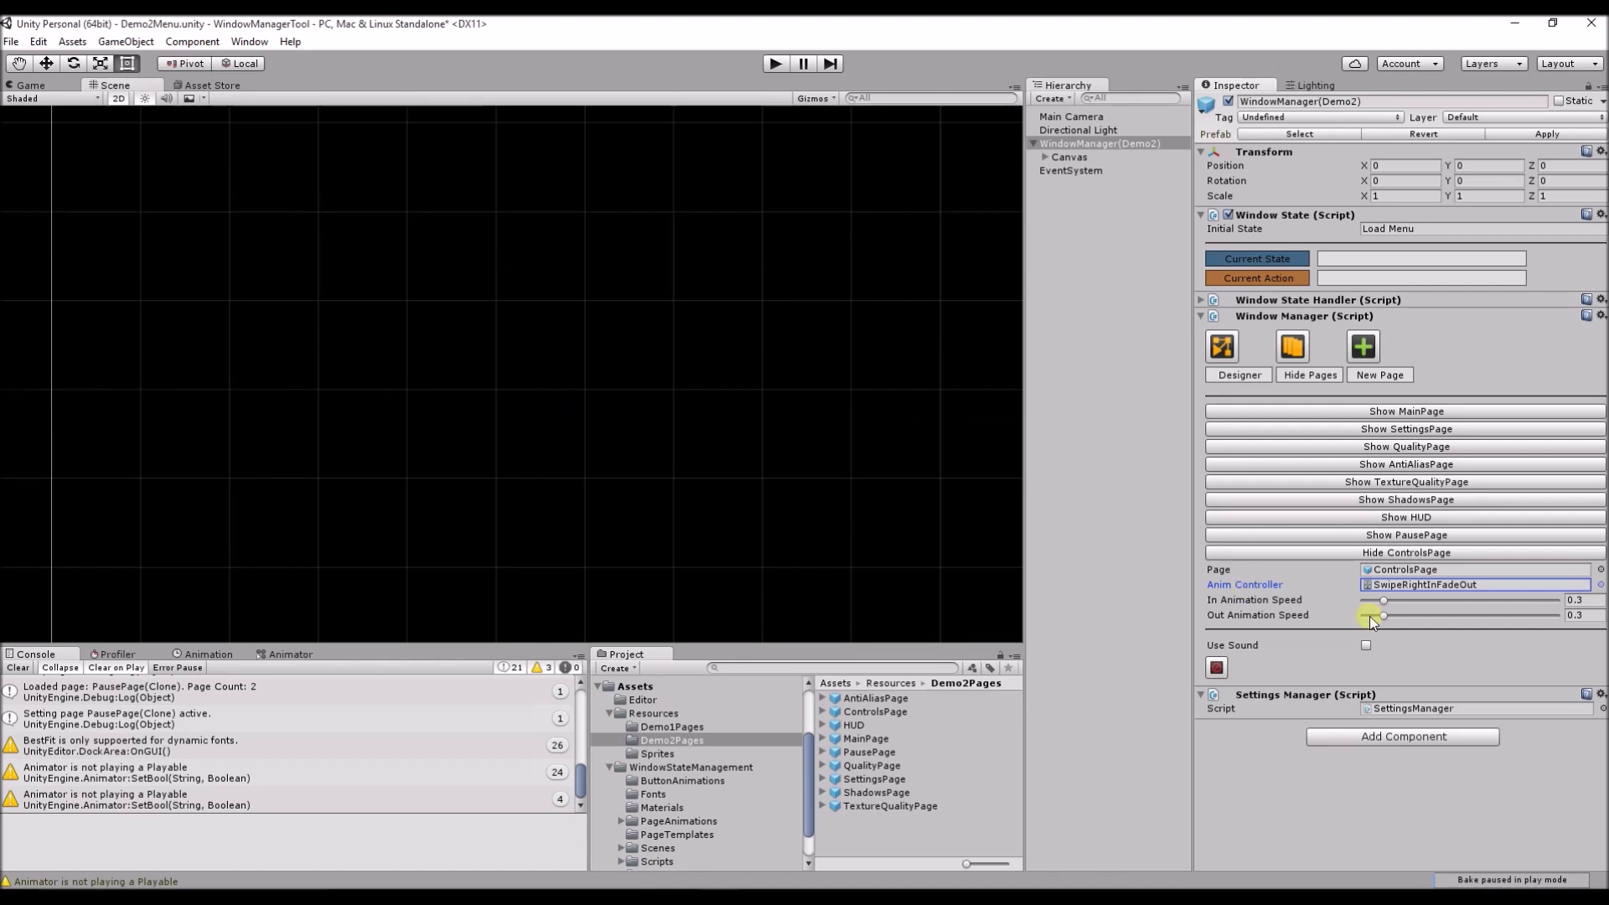
left_click(1433, 554)
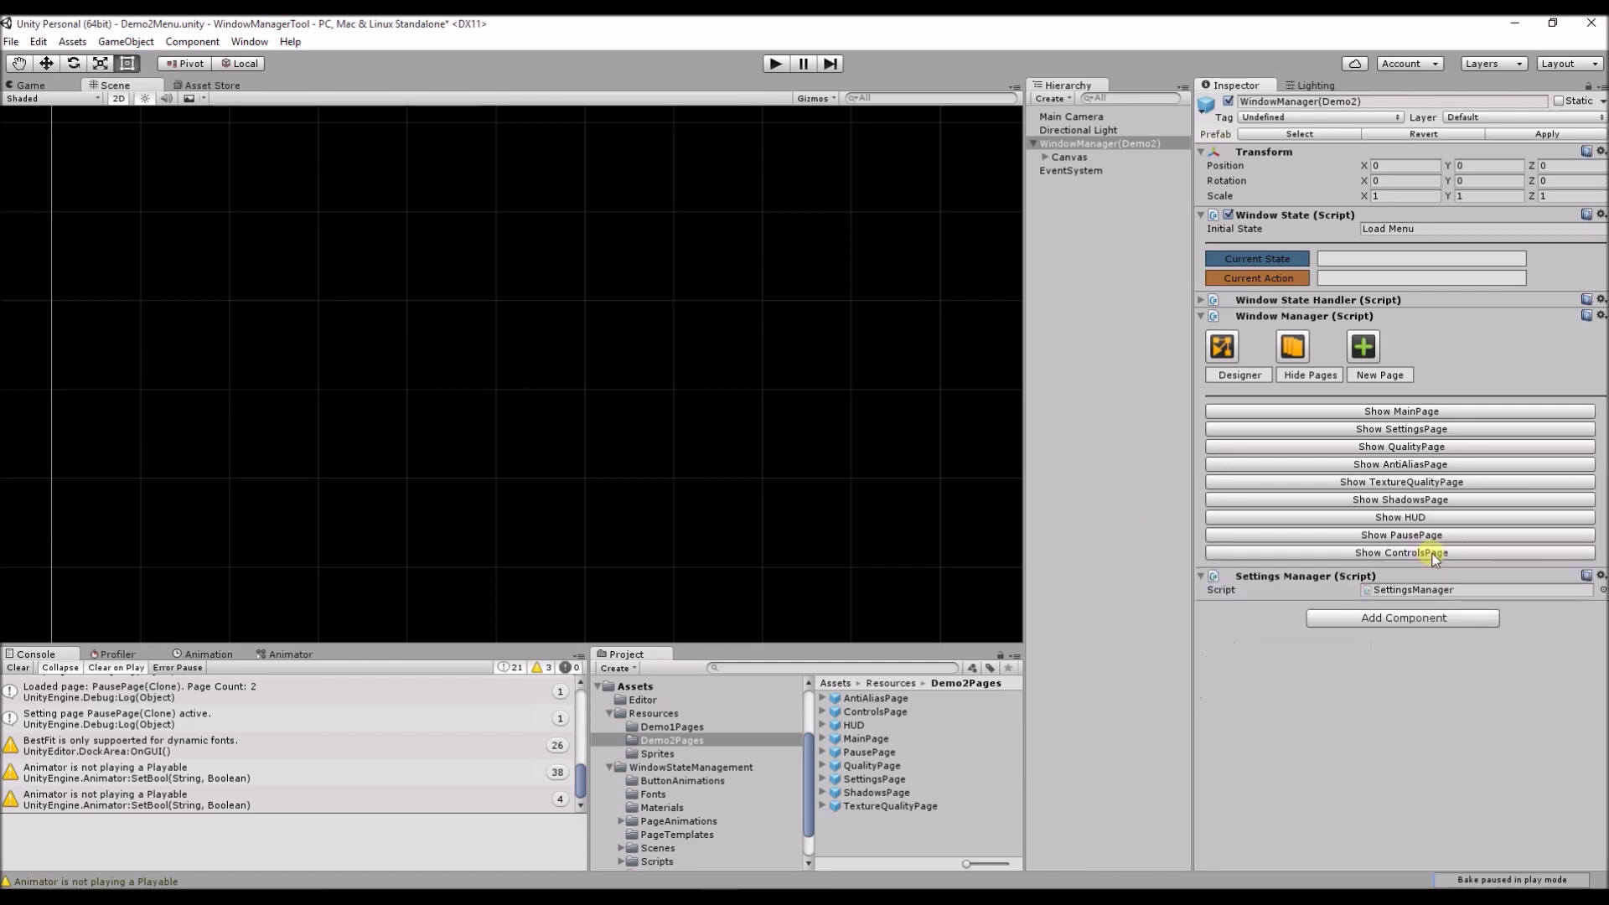
left_click(779, 67)
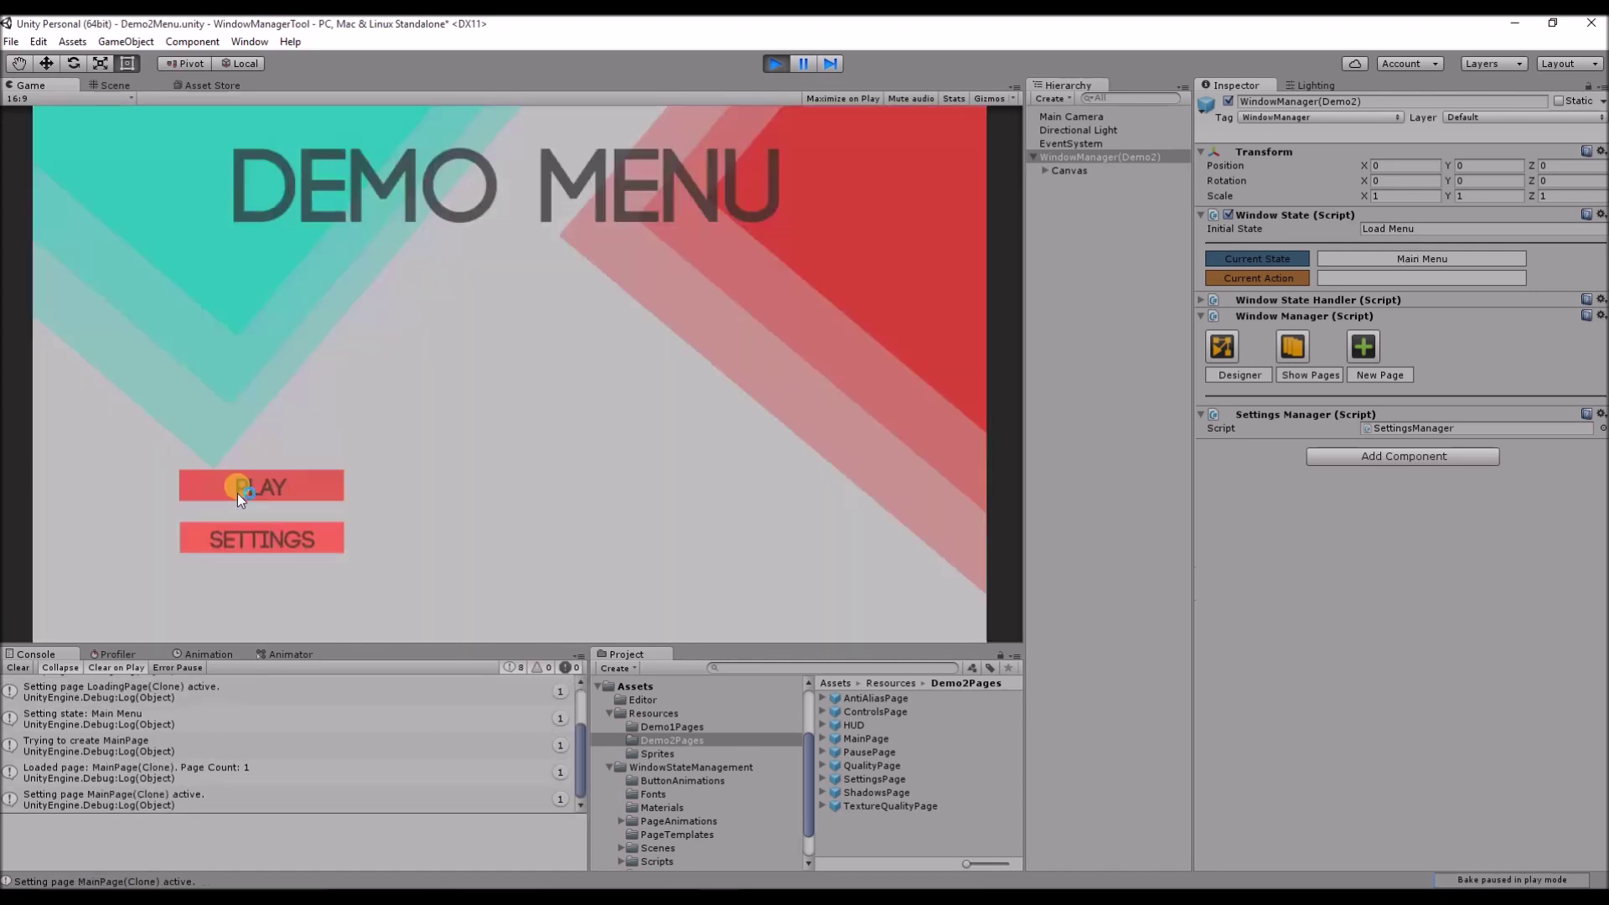
Step: Start the demo, pause it, and test Controls then Back twice from the pause menu
left_click(238, 486)
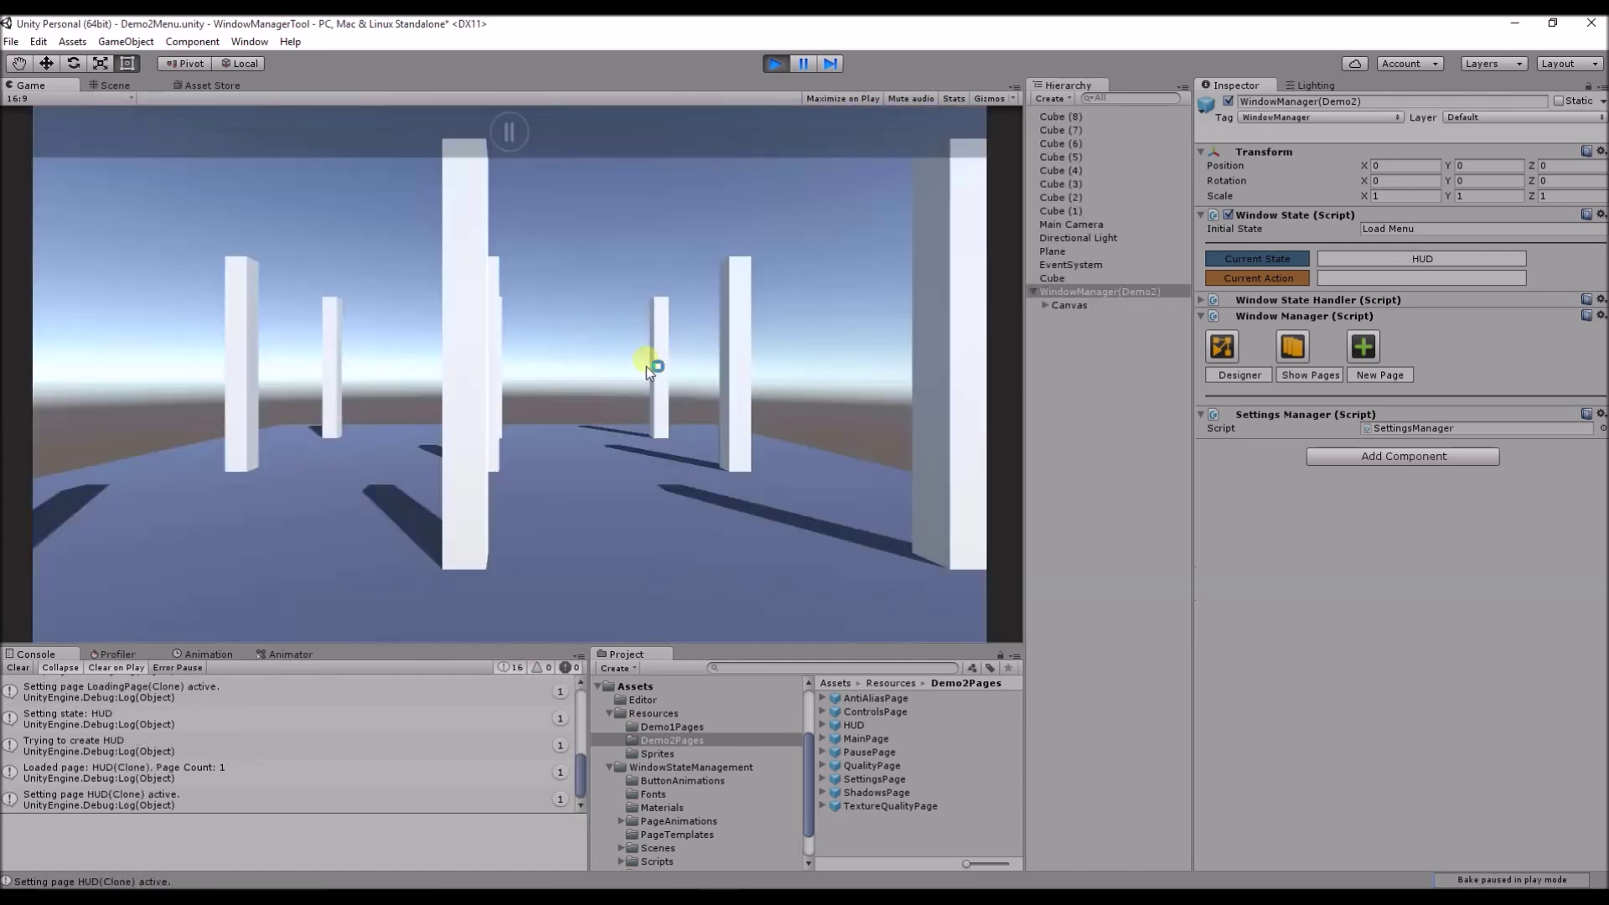
left_click(511, 135)
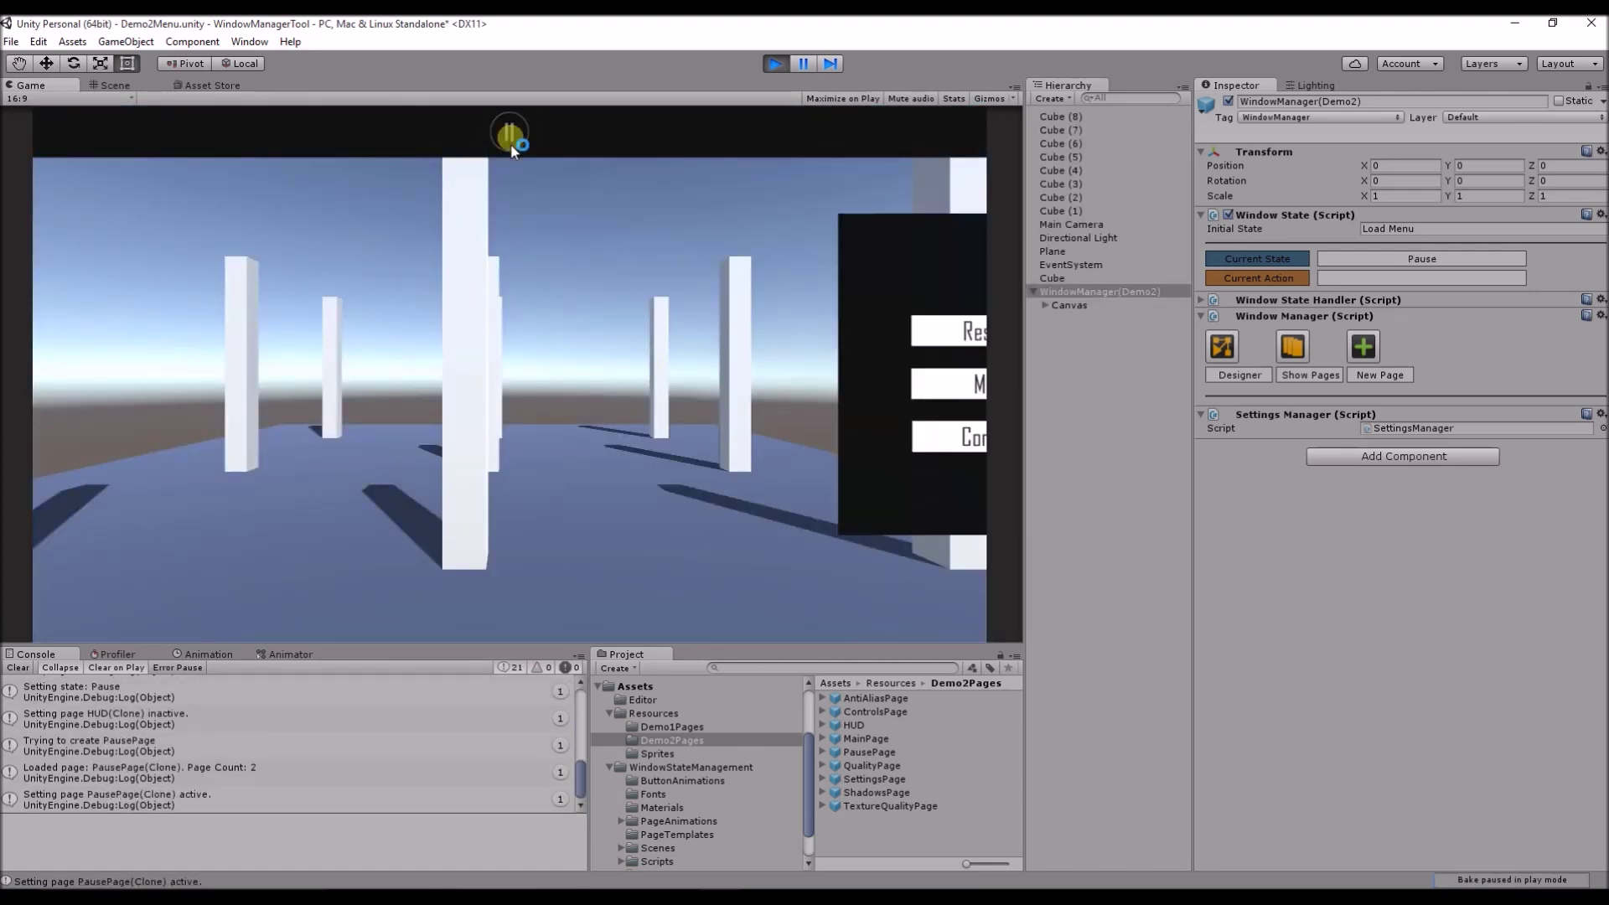
left_click(670, 441)
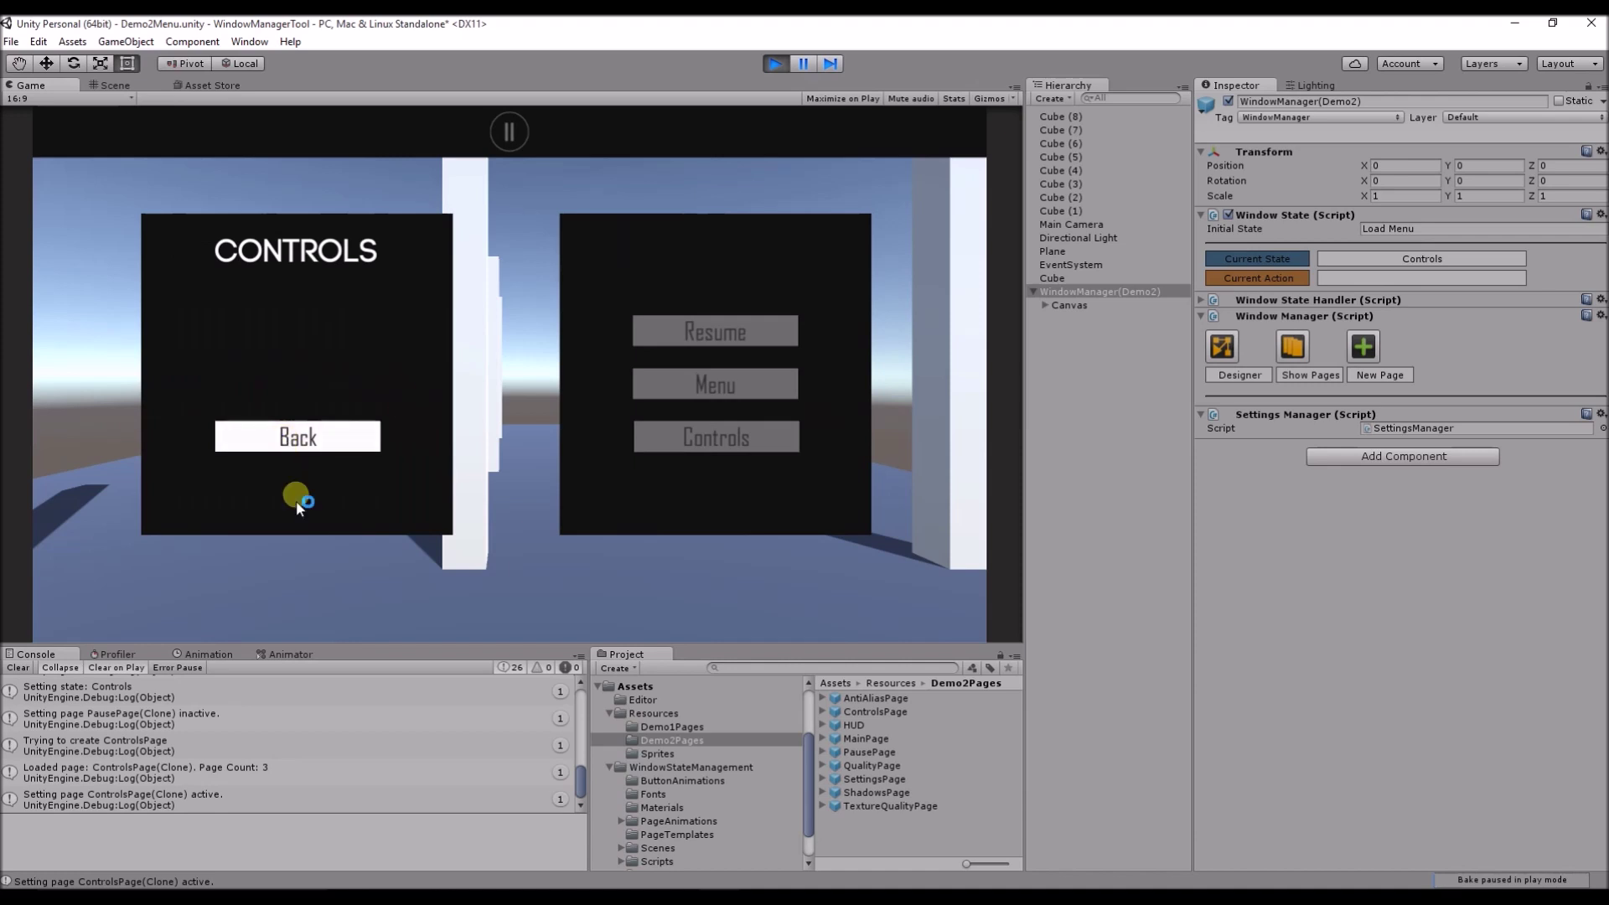
left_click(263, 436)
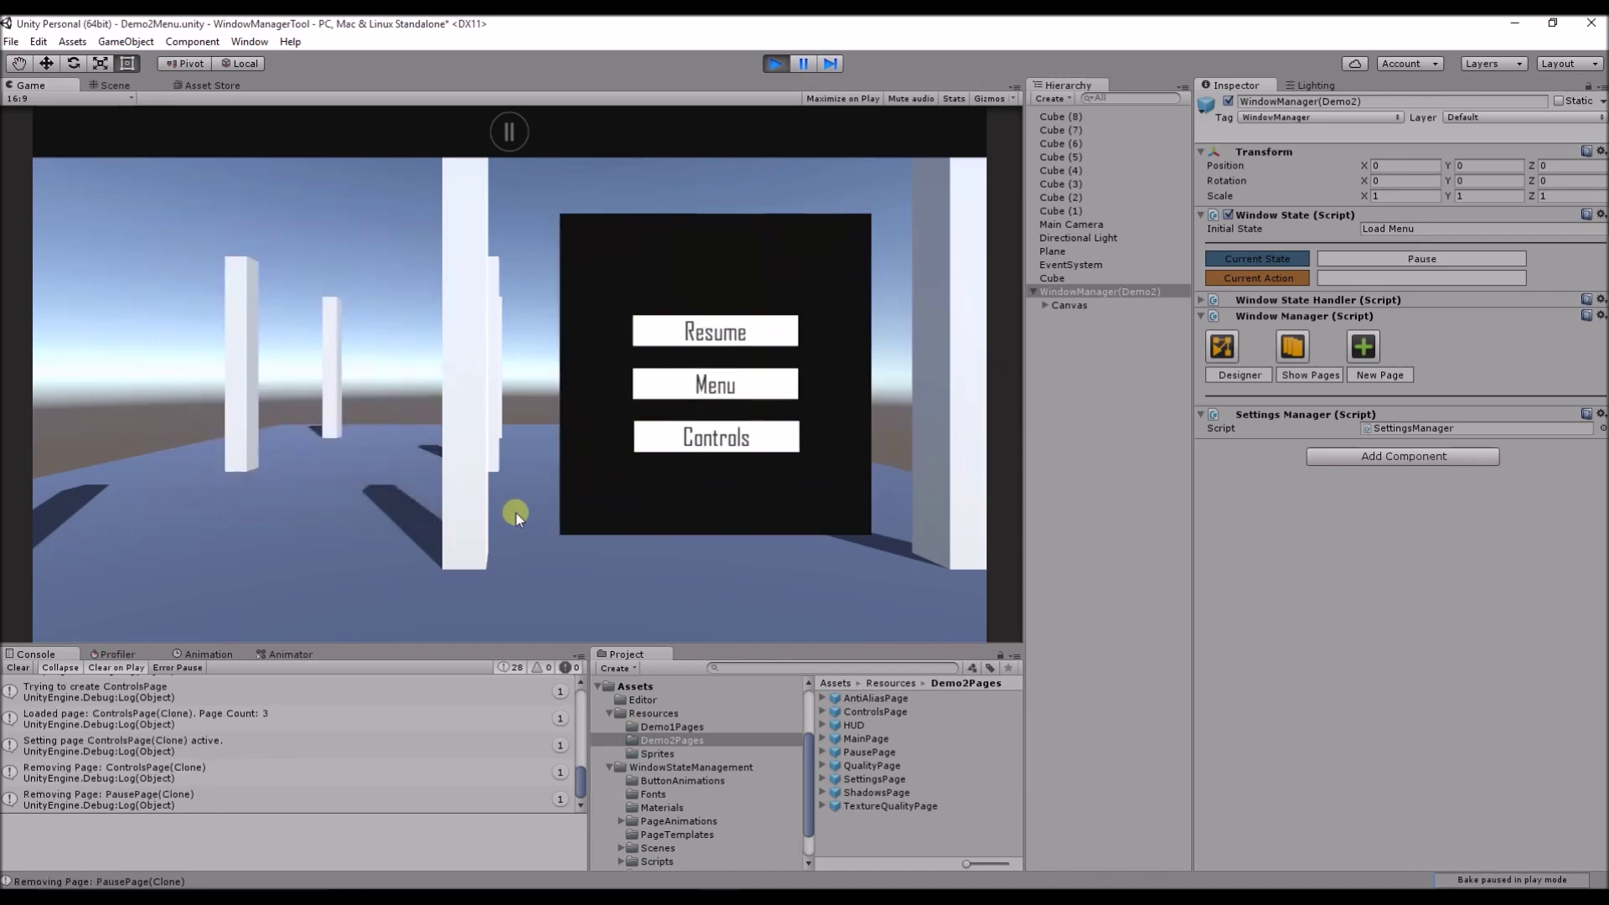
left_click(687, 444)
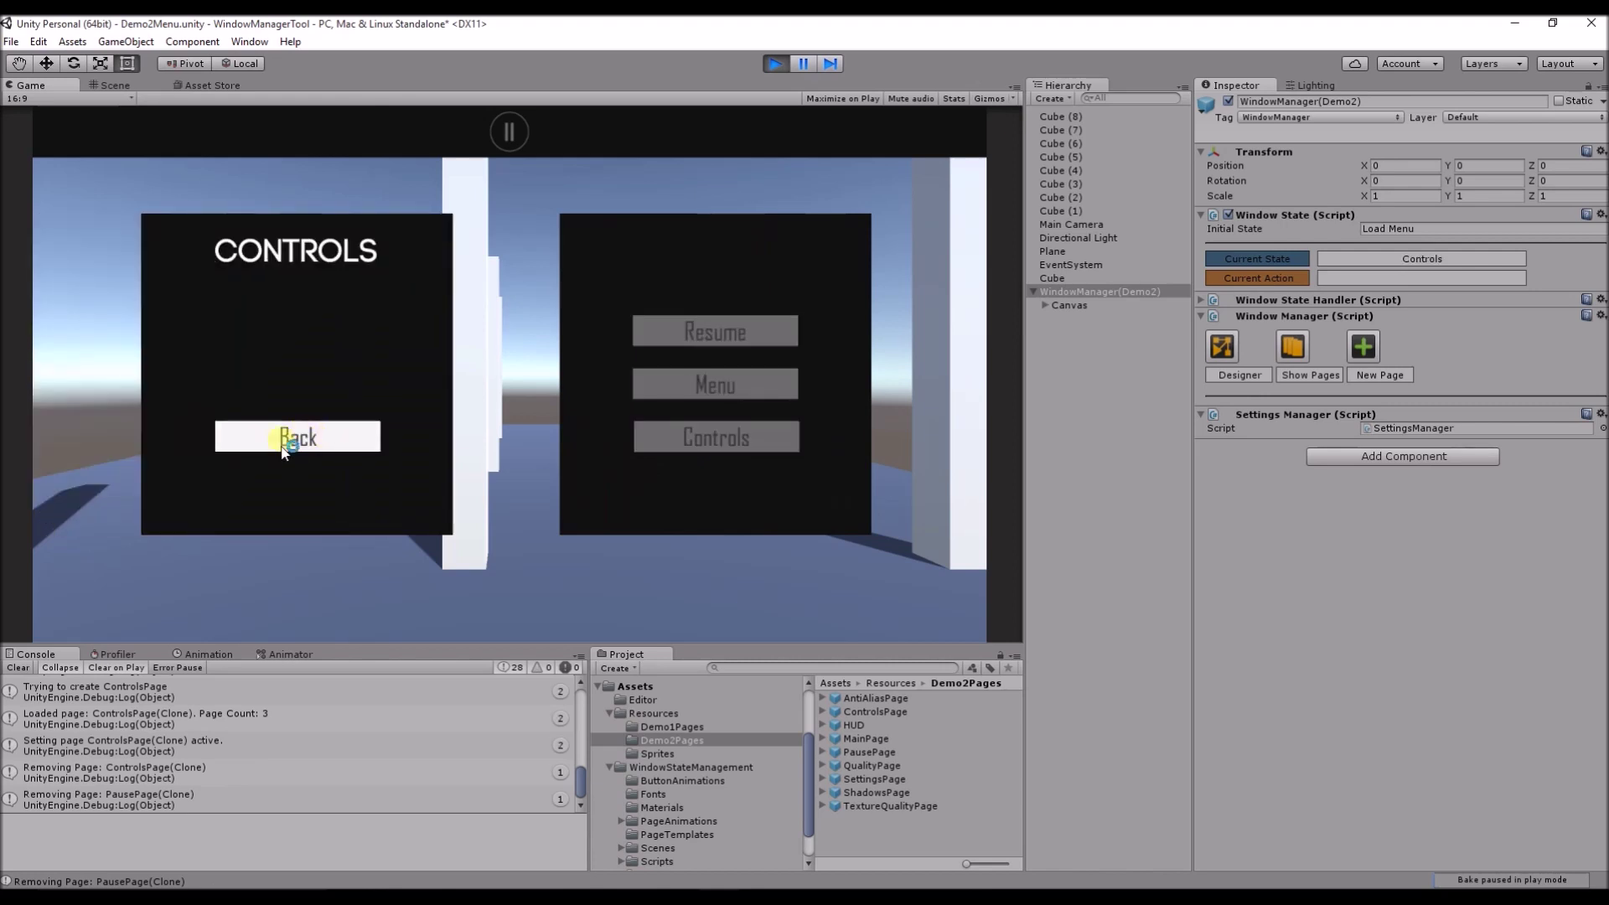
left_click(283, 442)
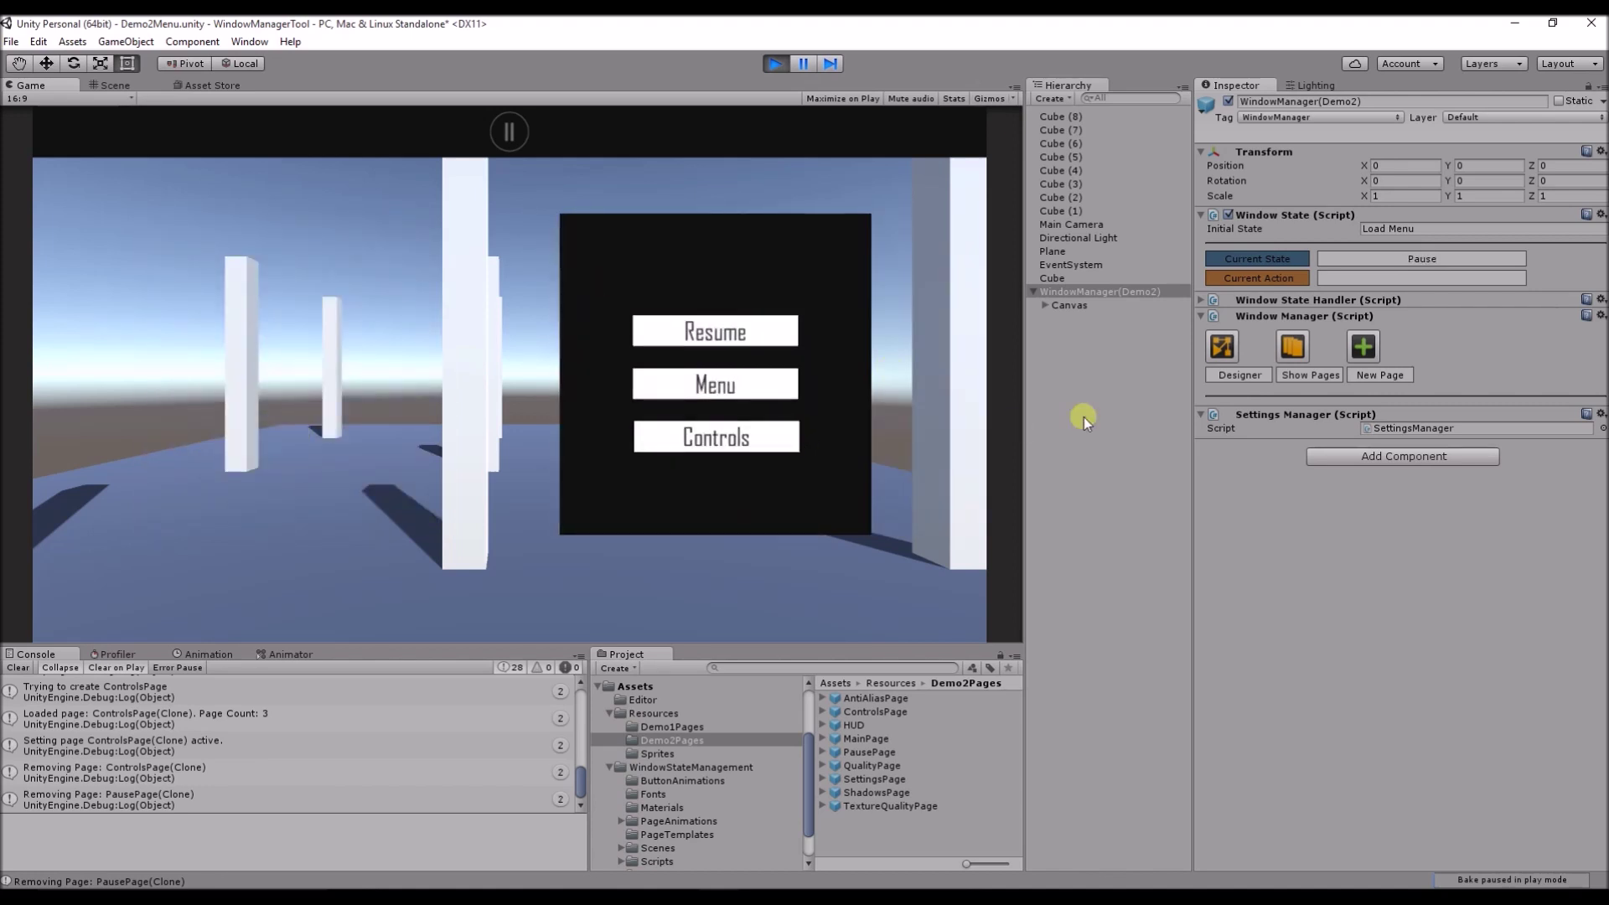
Step: In WindowManager's state handler, expand the Pause state's Display Page action
left_click(1104, 290)
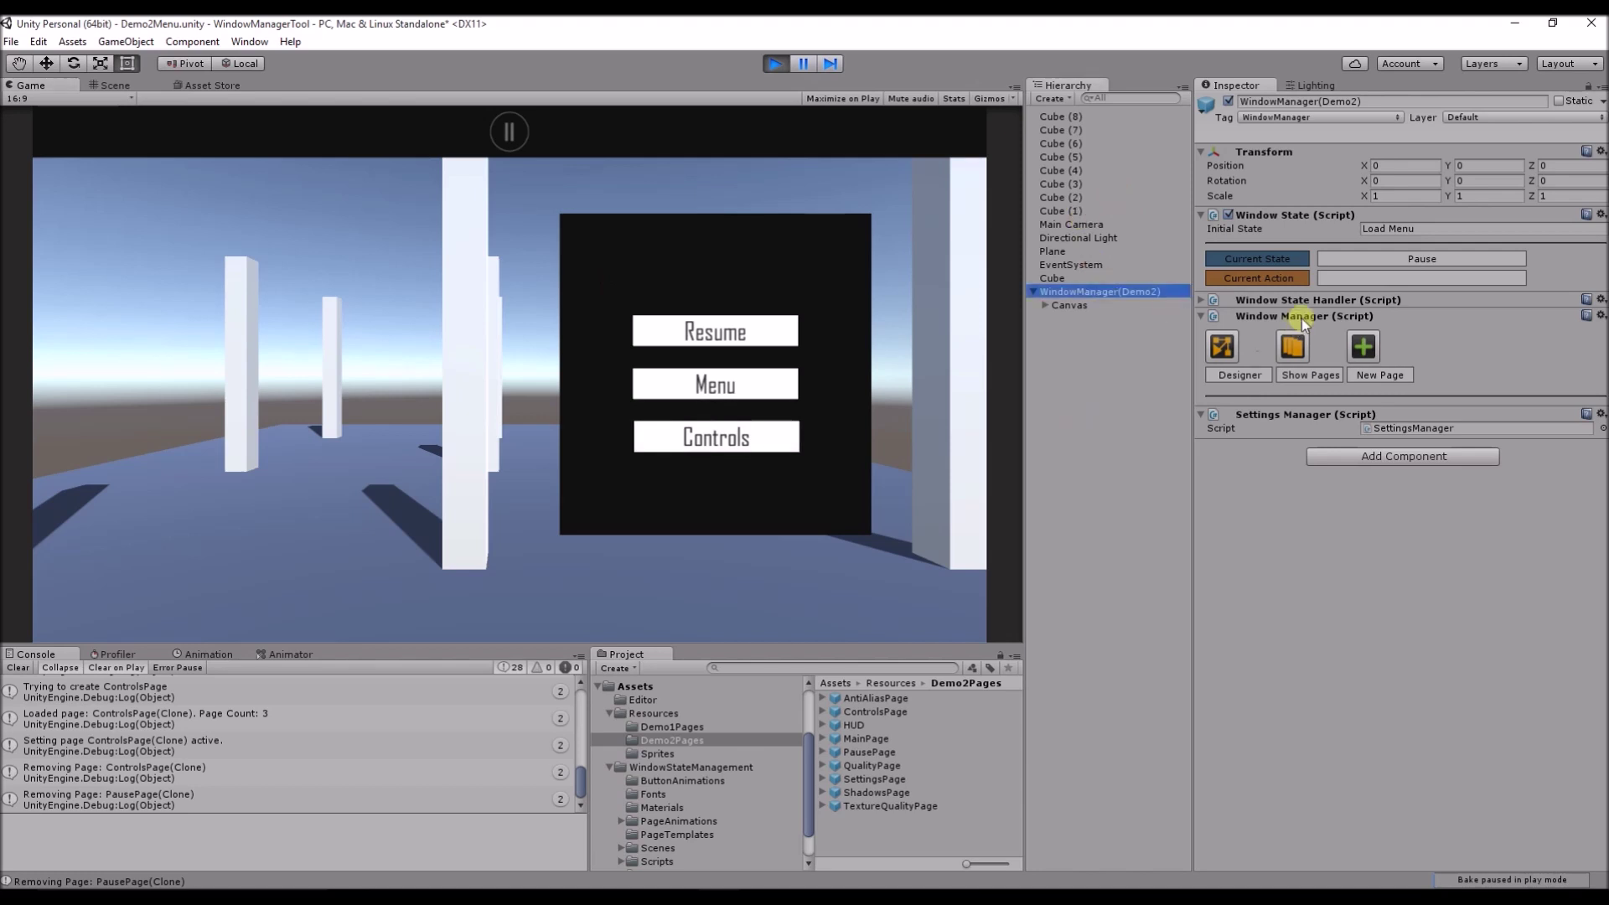
left_click(1316, 302)
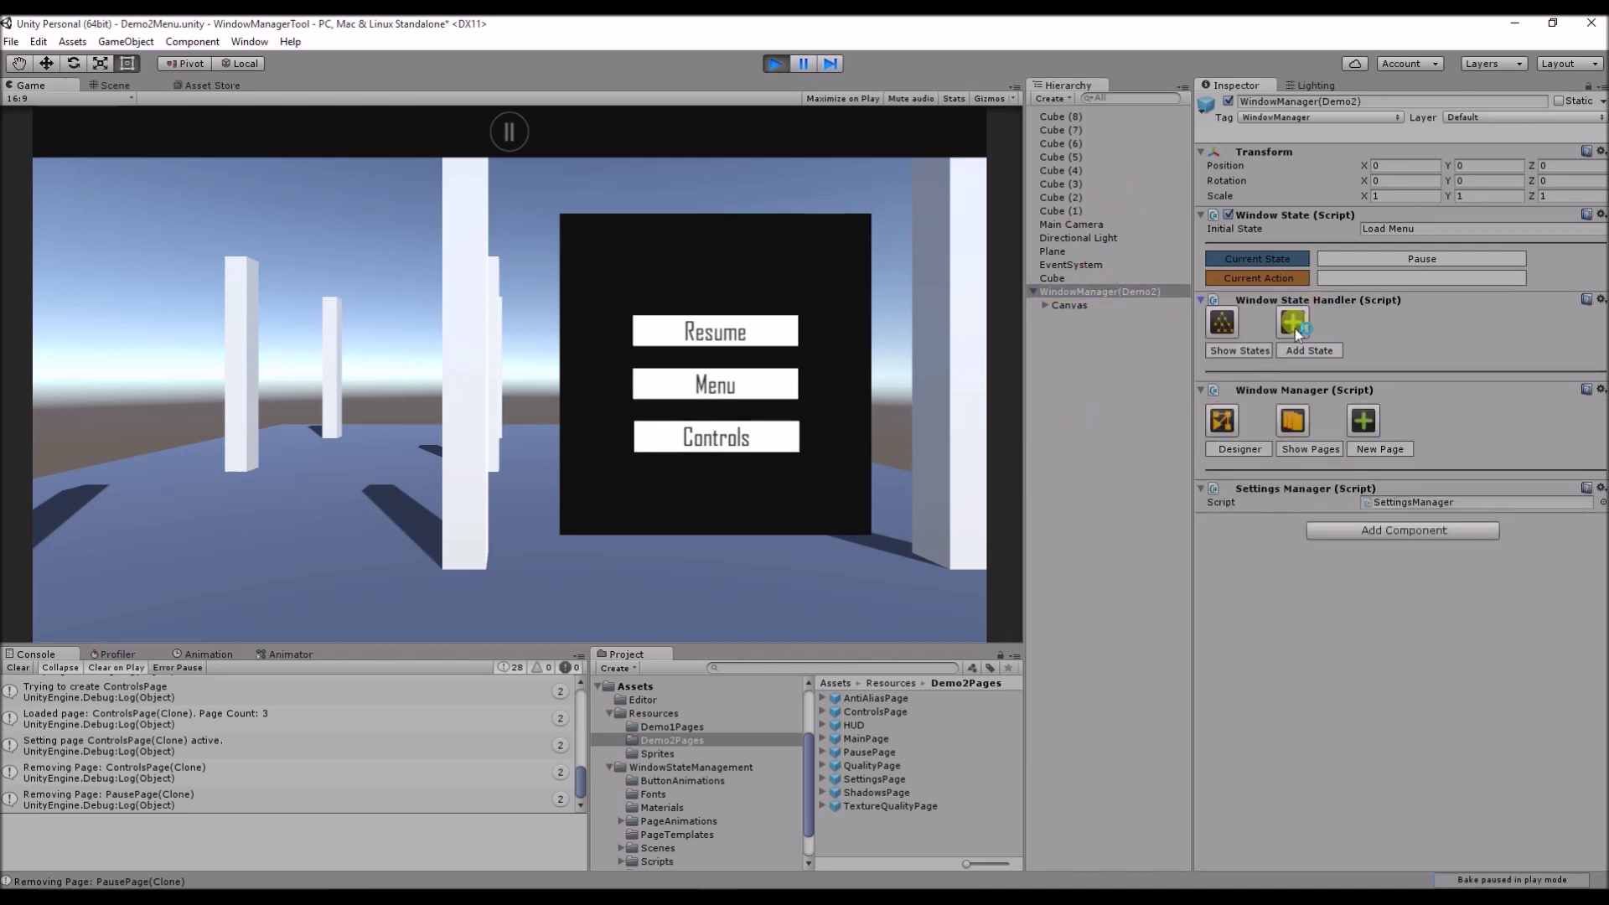
left_click(1240, 350)
left_click(1385, 587)
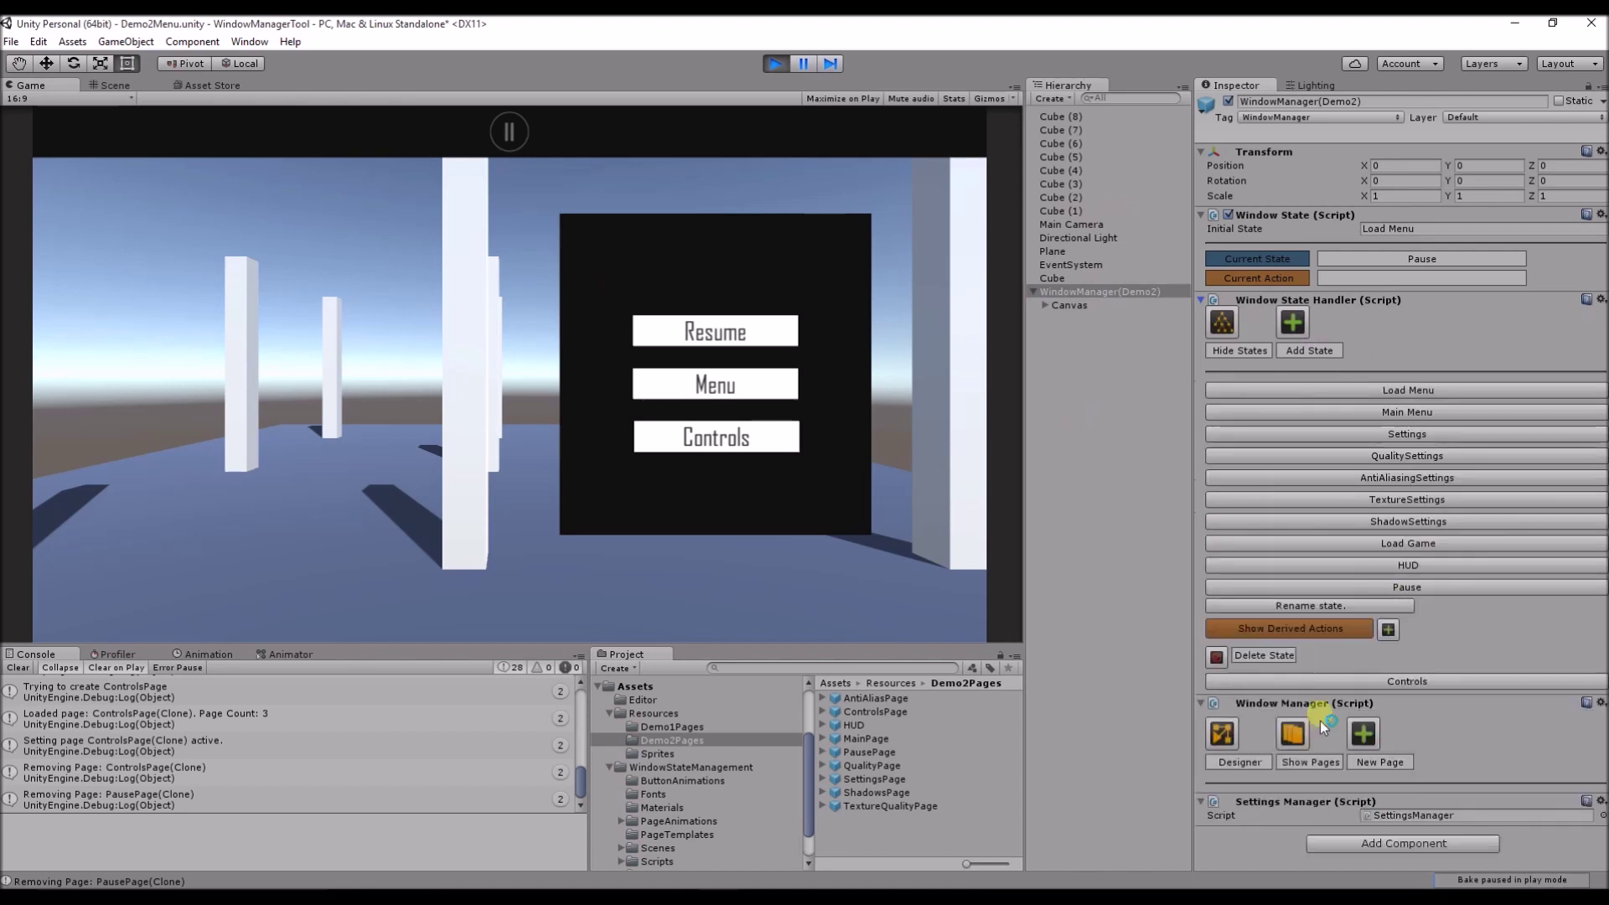
left_click(1303, 629)
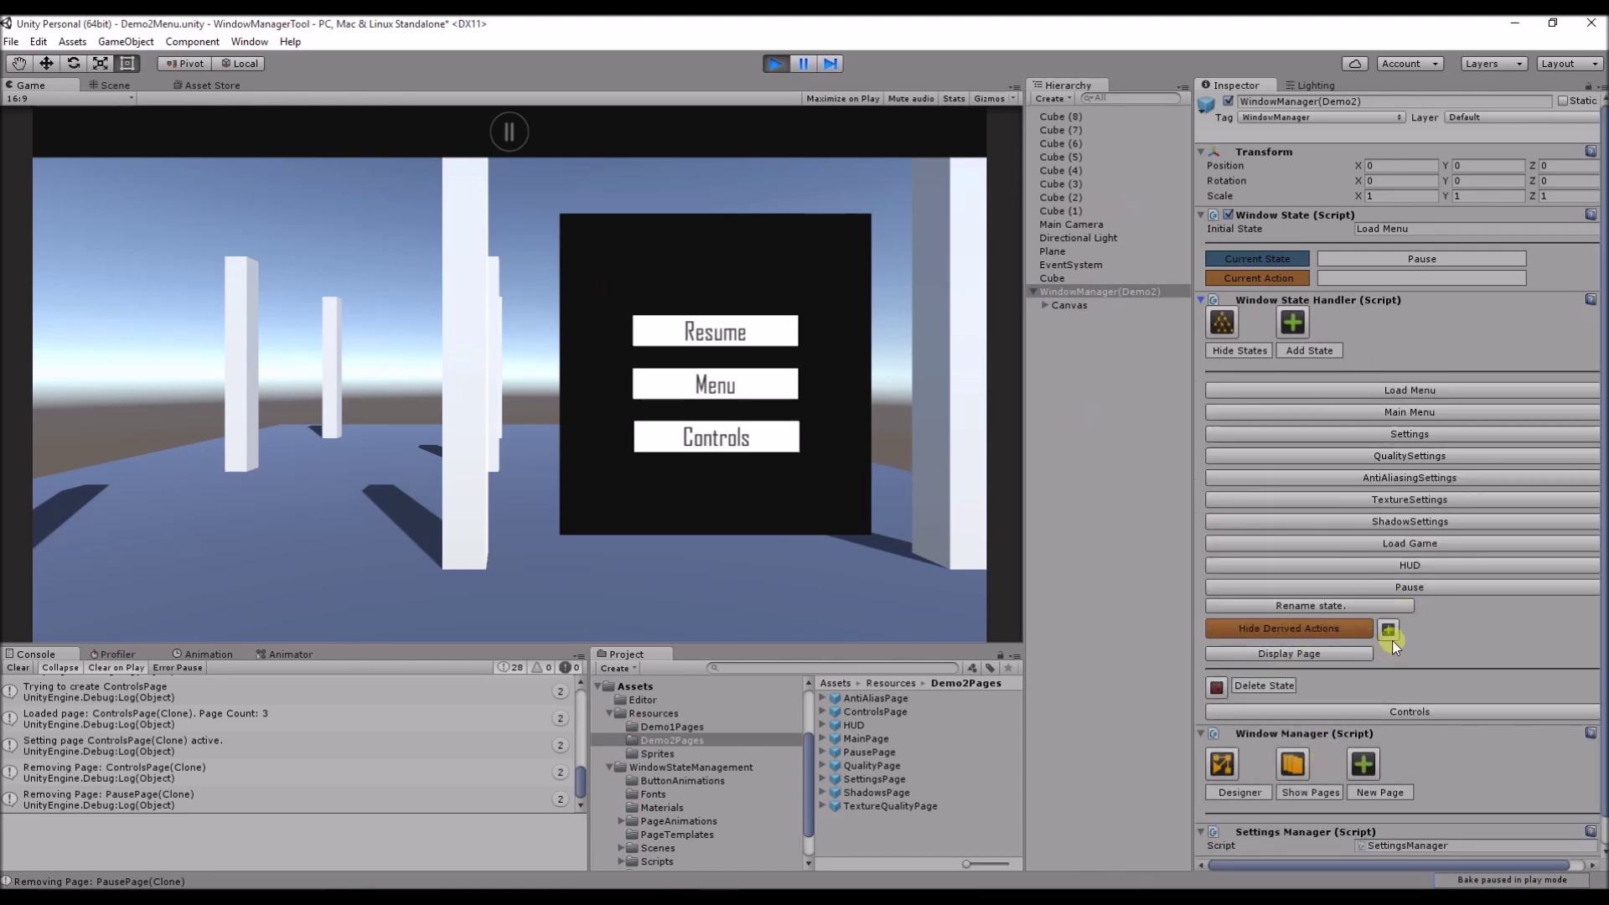
left_click(1349, 653)
Step: Change the action's Base Page Name from HUD to PausePage
scroll(1354, 636, "down", 4)
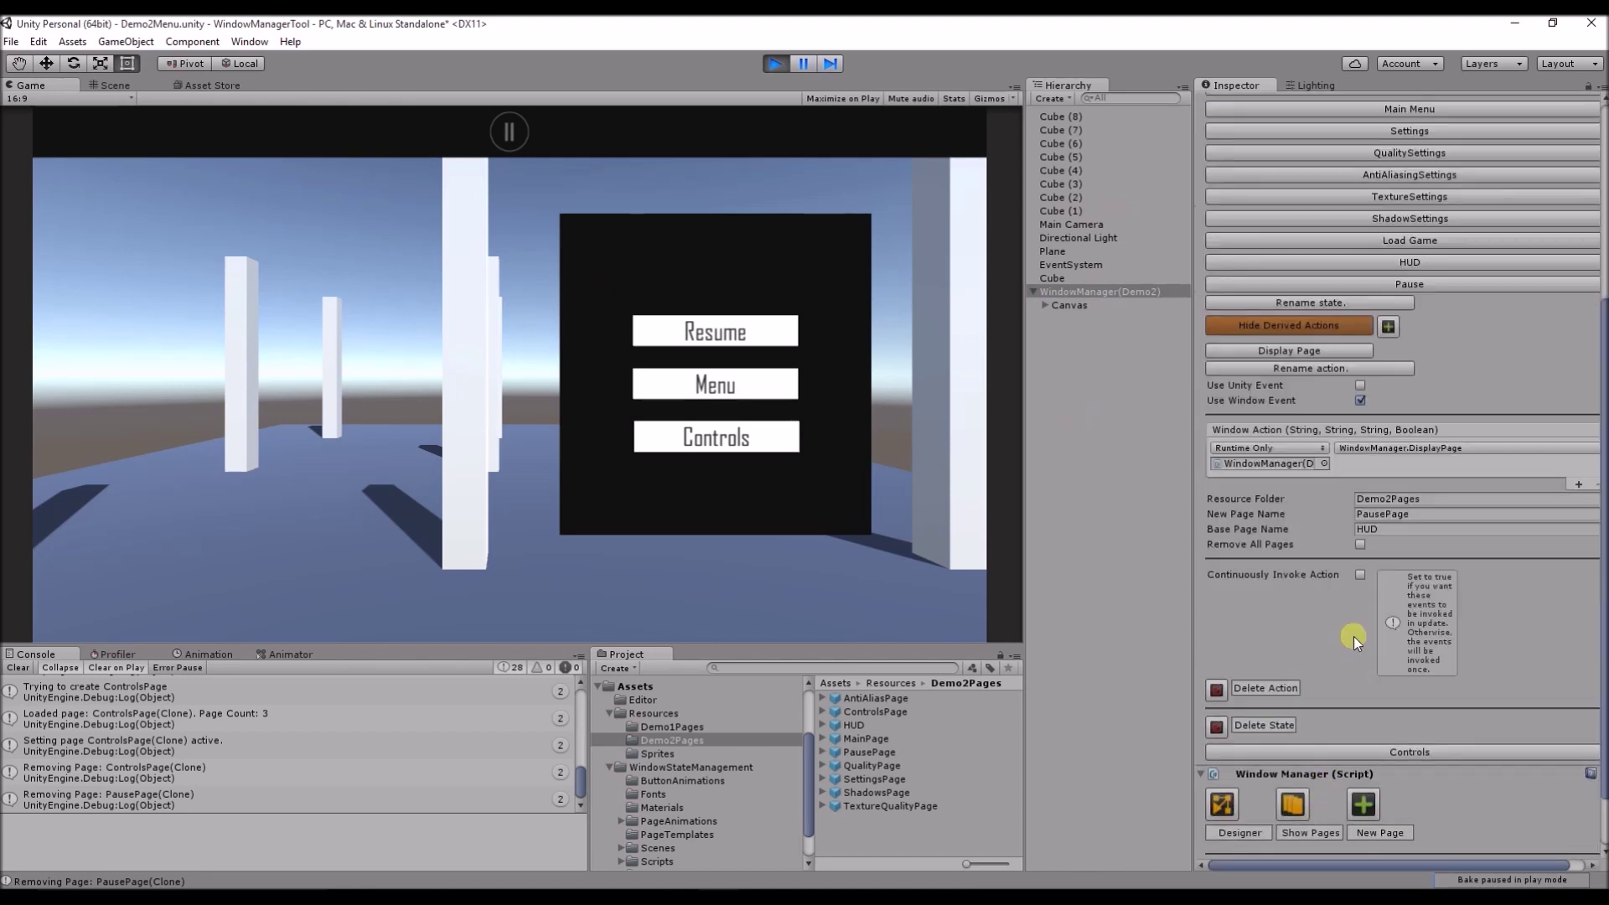
left_click(1394, 531)
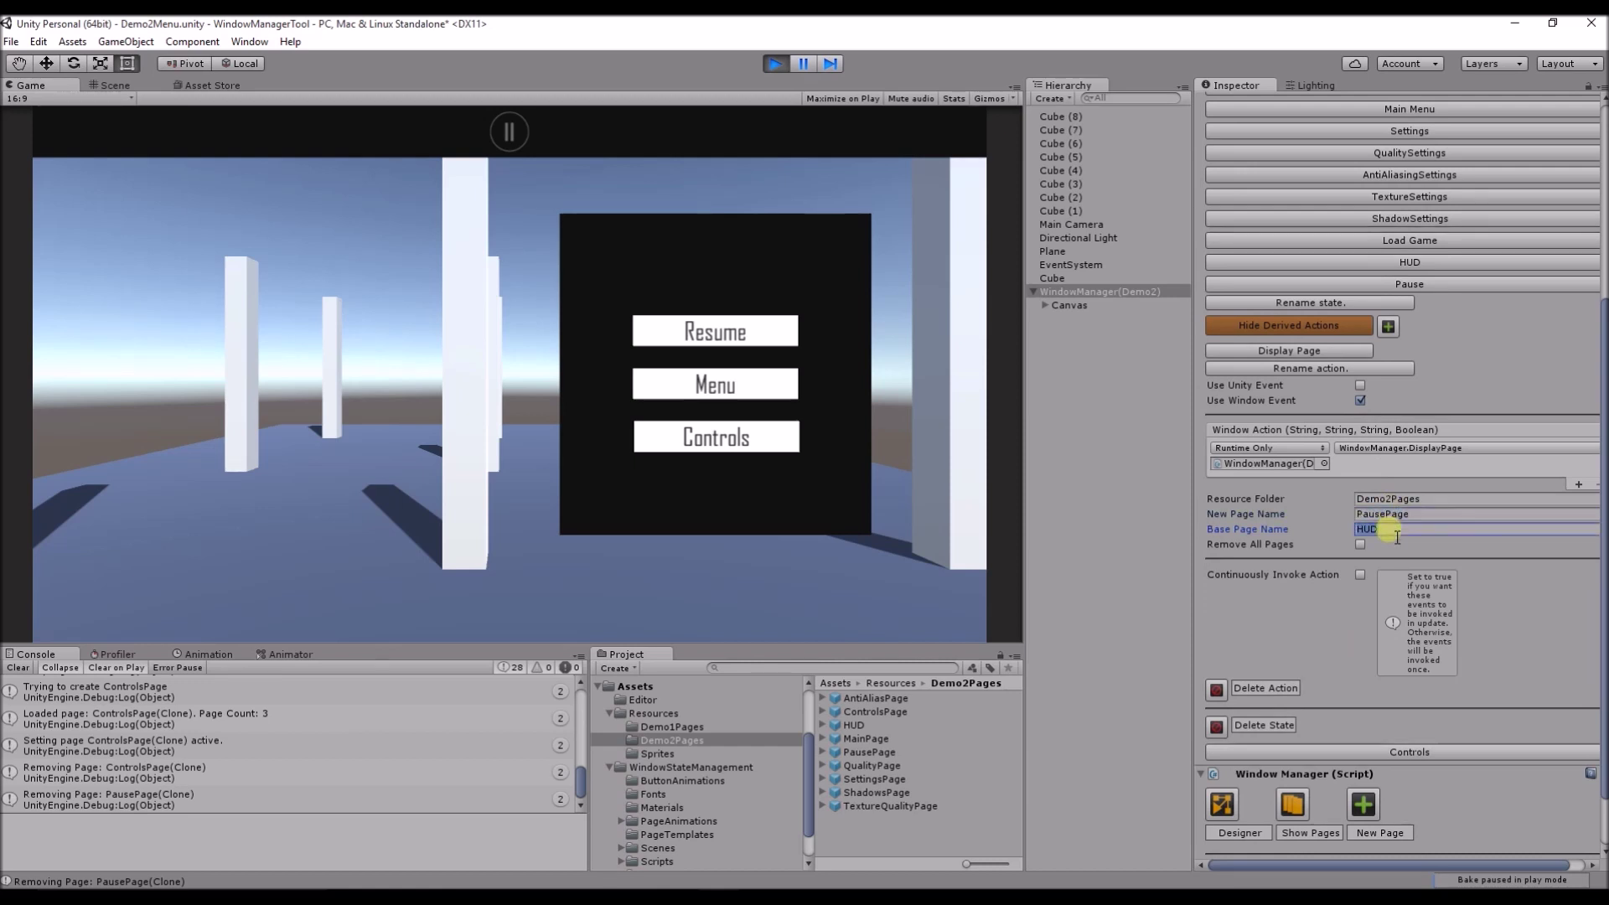
type("PausePage")
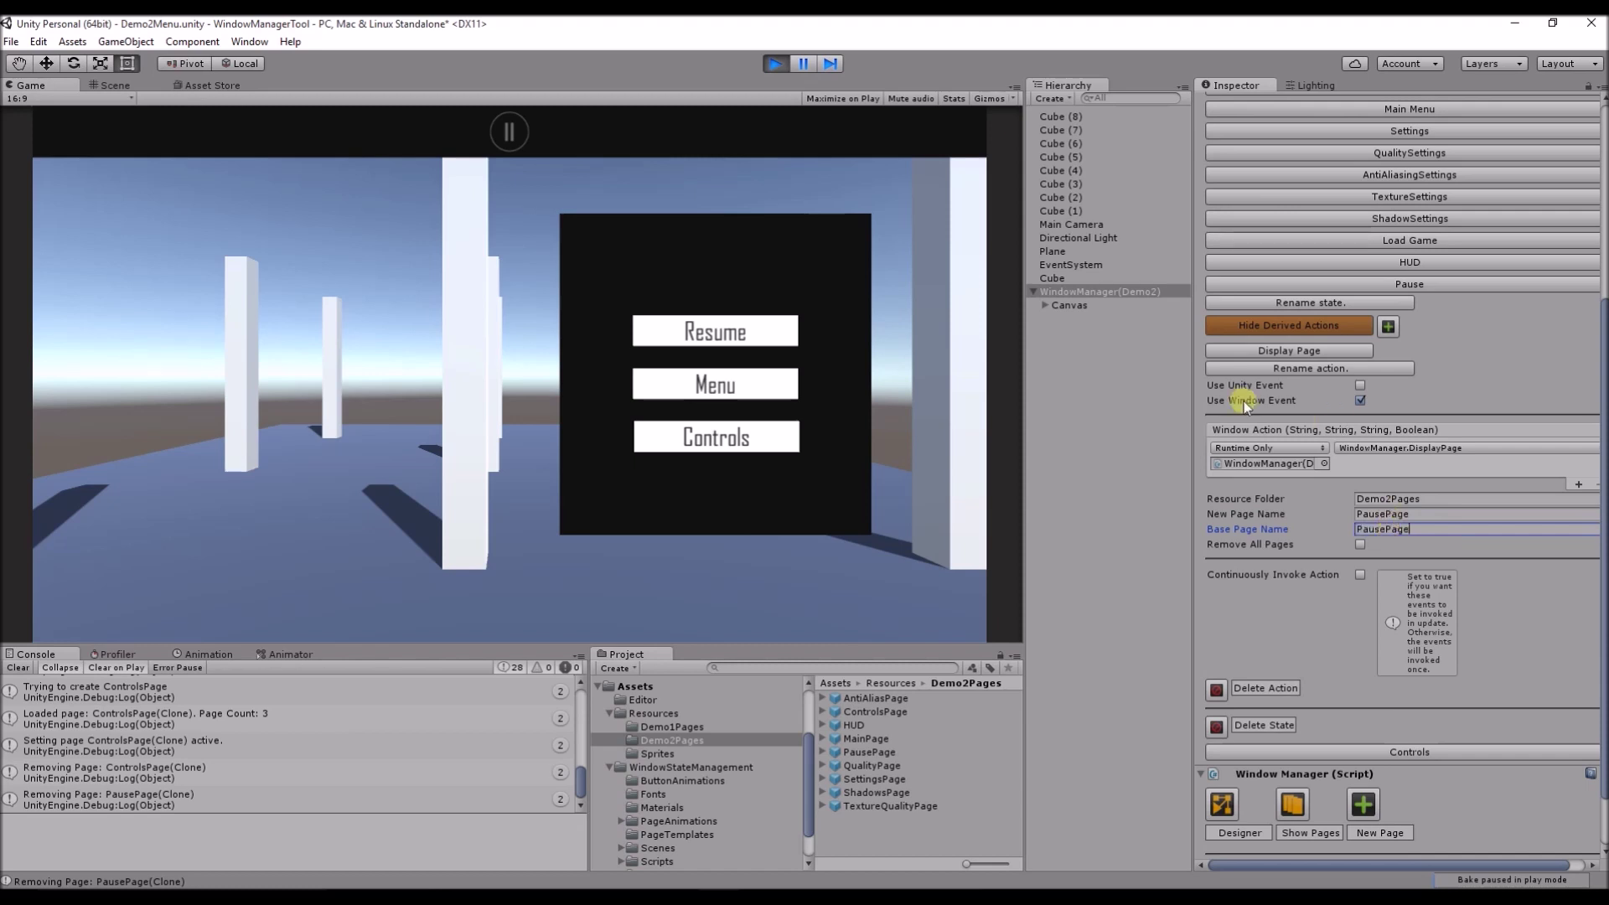
key("Return")
Step: Open the CONTROLS page from the pause menu and return with Back
left_click(778, 450)
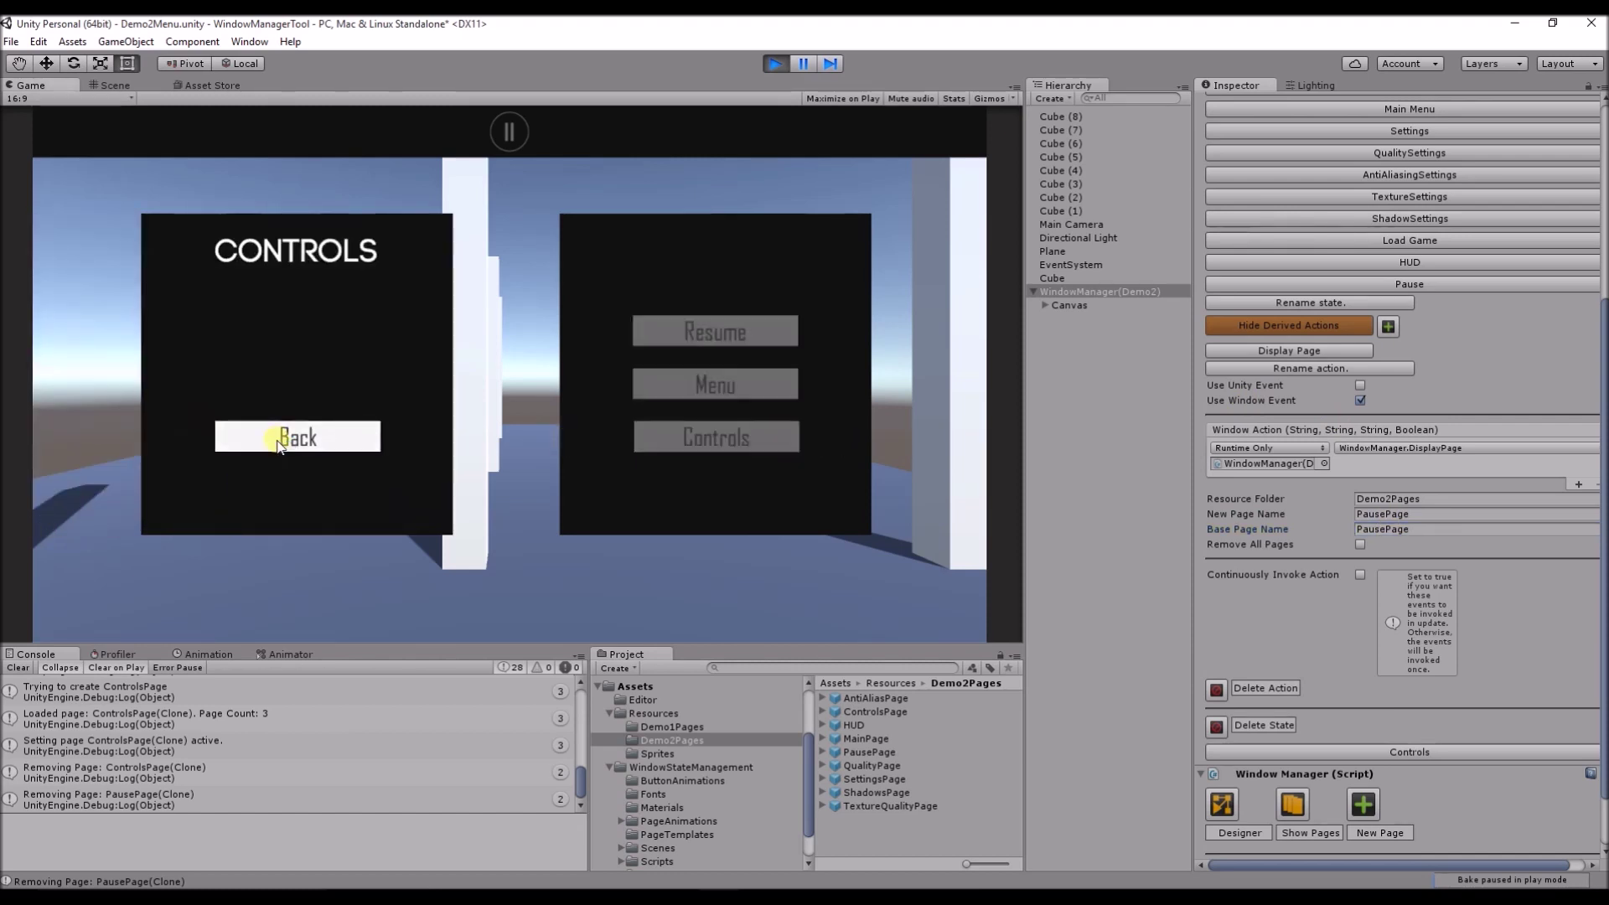
left_click(278, 443)
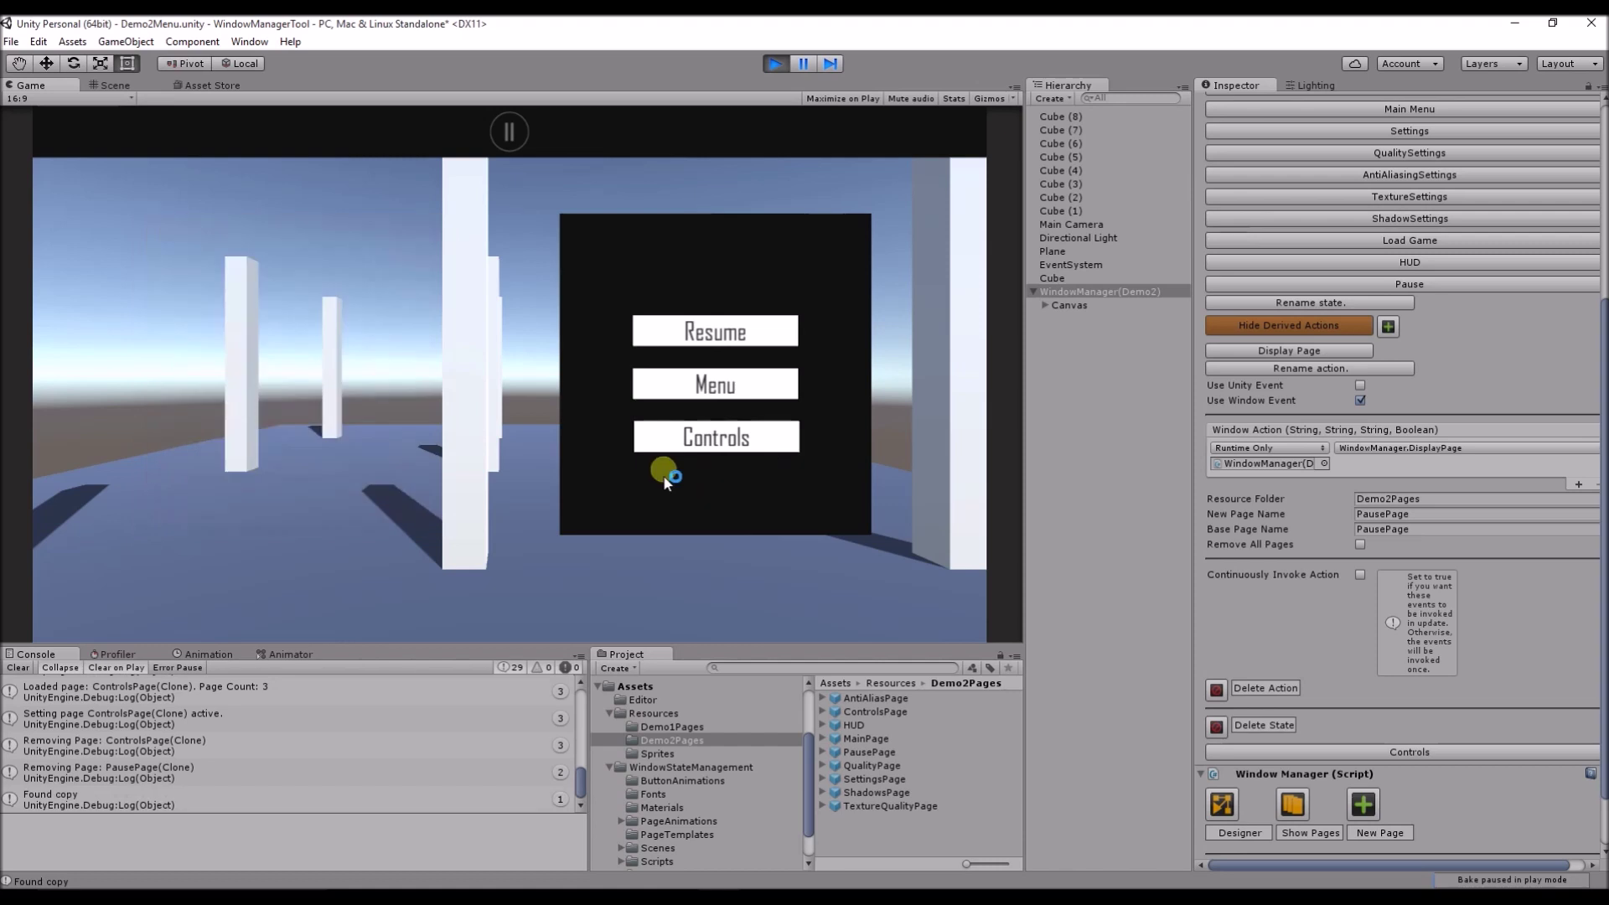